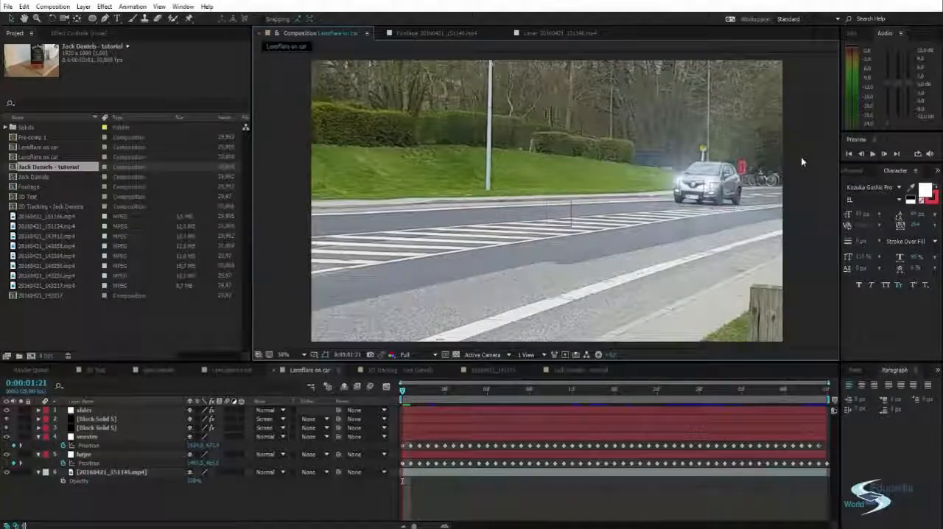
Preview the finished lens flare compositions and examine how the flares and tracked nulls follow the orange car's headlights
{"action": "key", "text": "space"}
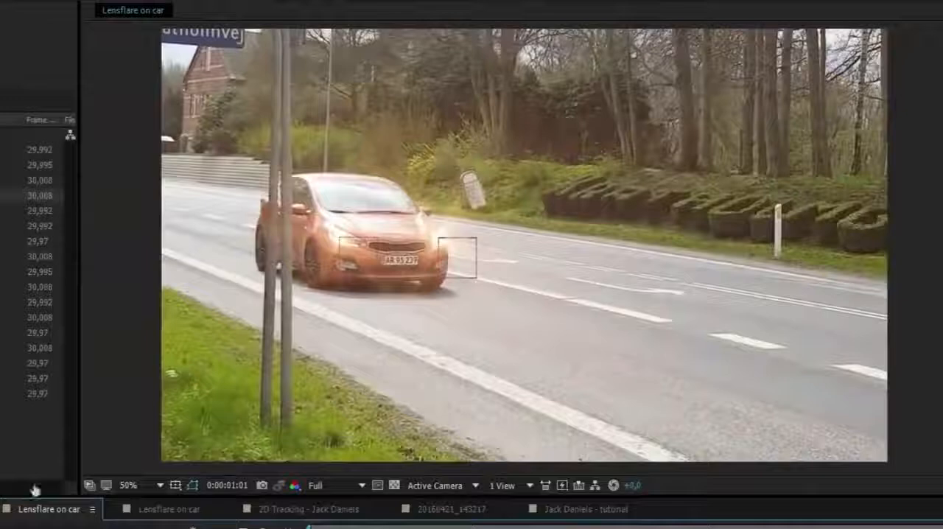
{"action": "scroll", "coordinate": [353, 261], "scroll_direction": "up", "scroll_amount": 1}
{"action": "left_click_drag", "start_coordinate": [351, 238], "coordinate": [473, 242]}
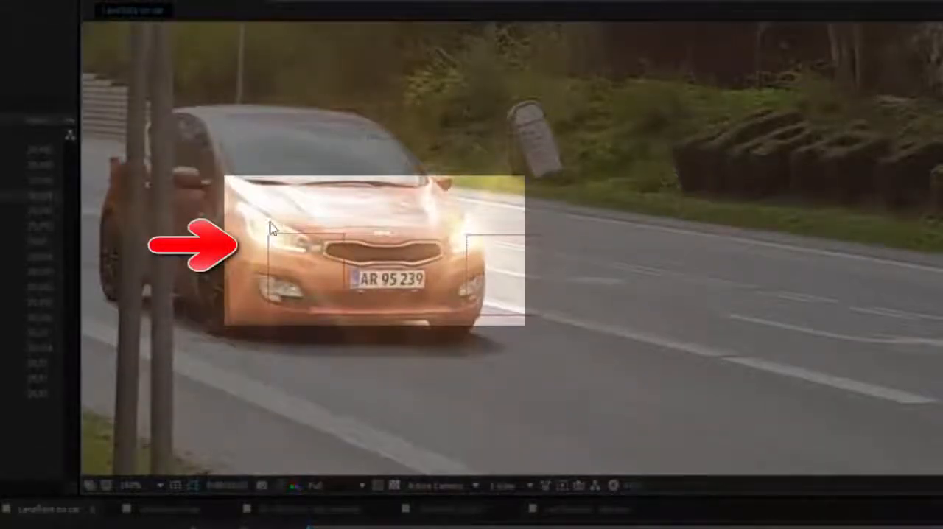
{"action": "left_click_drag", "start_coordinate": [322, 240], "coordinate": [370, 279]}
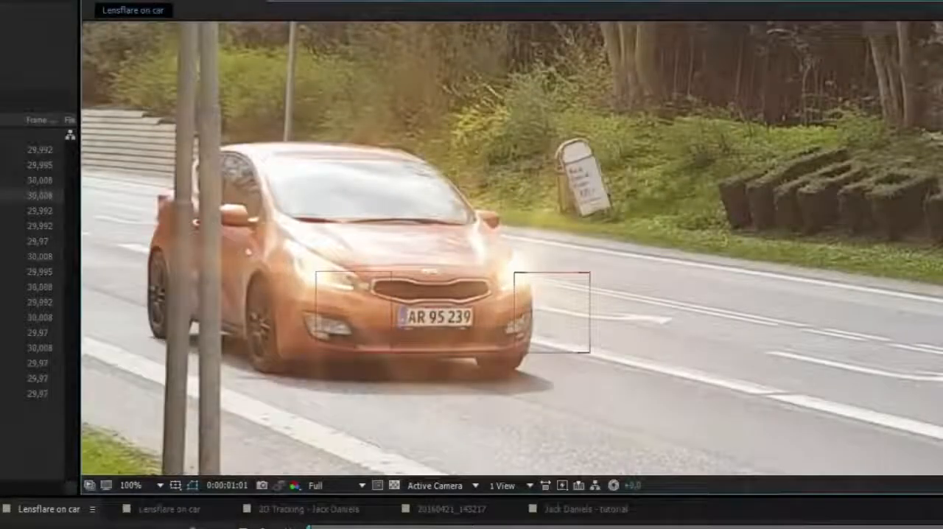
{"action": "left_click", "coordinate": [515, 276]}
{"action": "scroll", "coordinate": [463, 278], "scroll_direction": "down", "scroll_amount": 1}
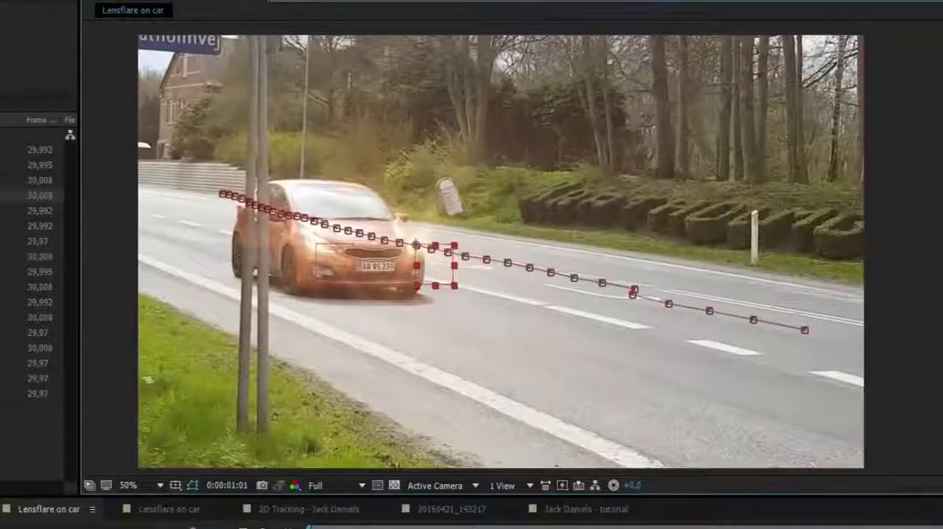
{"action": "left_click", "coordinate": [123, 227]}
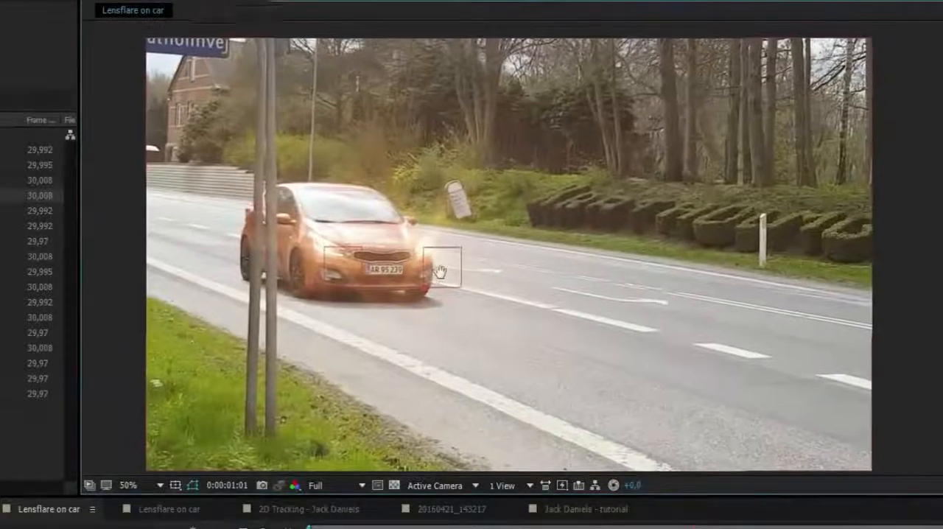
{"action": "scroll", "coordinate": [520, 288], "scroll_direction": "up", "scroll_amount": 1}
{"action": "scroll", "coordinate": [520, 288], "scroll_direction": "up", "scroll_amount": 1}
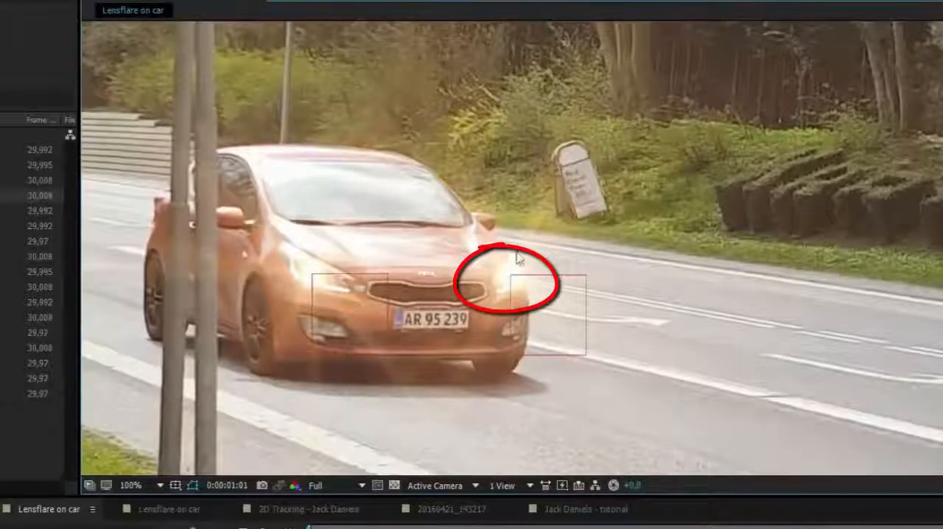
{"action": "scroll", "coordinate": [535, 277], "scroll_direction": "down", "scroll_amount": 2}
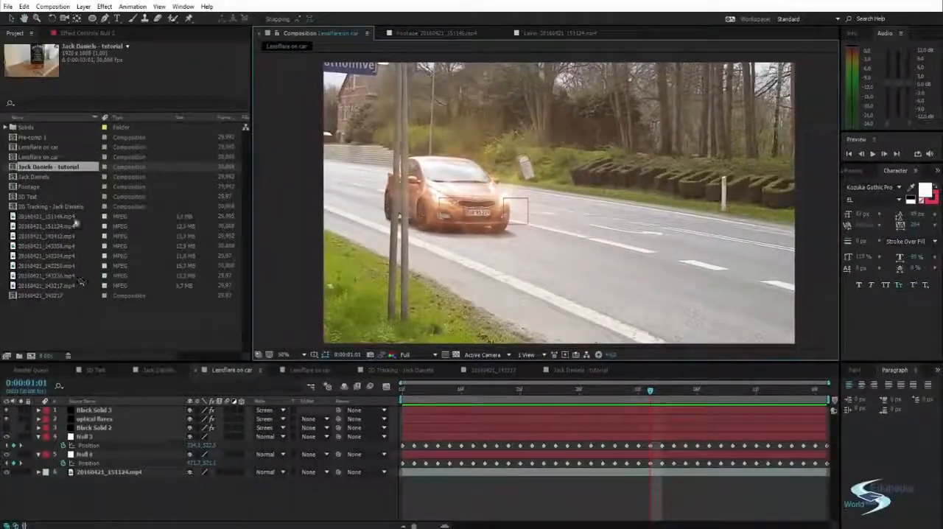
Create a composition from 20160421_151146.mp4 and trim it to a work area from 0:00:01:23 to 0:00:02:26
{"action": "left_click", "coordinate": [39, 215]}
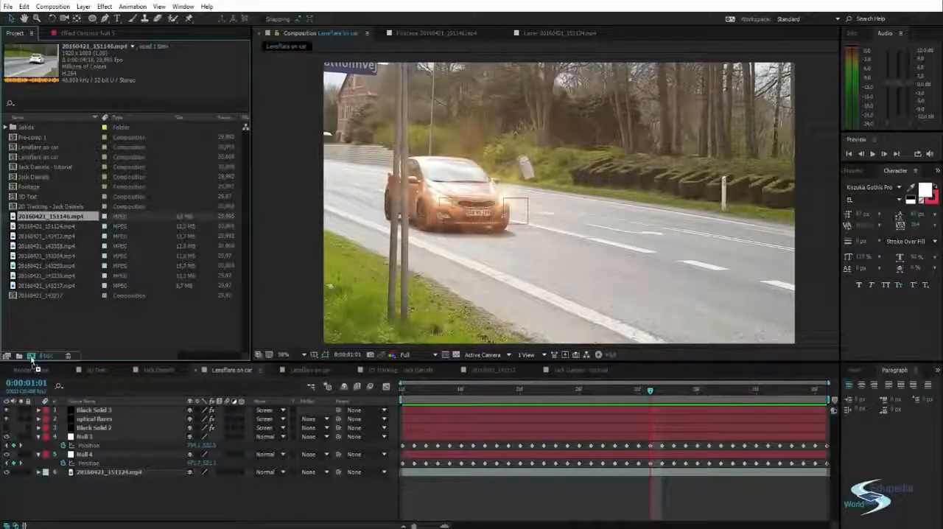
{"action": "left_click_drag", "start_coordinate": [31, 359], "coordinate": [30, 356]}
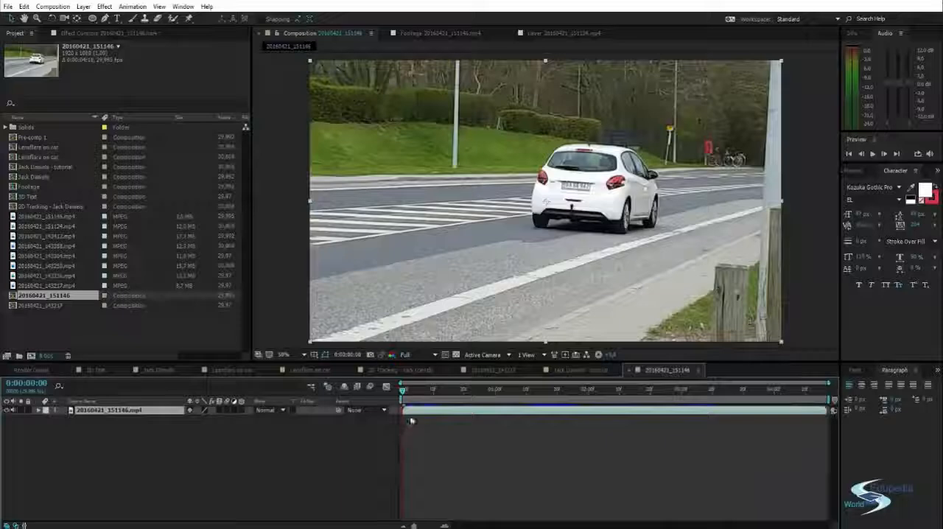
{"action": "left_click_drag", "start_coordinate": [402, 388], "coordinate": [667, 391]}
{"action": "key", "text": "b"}
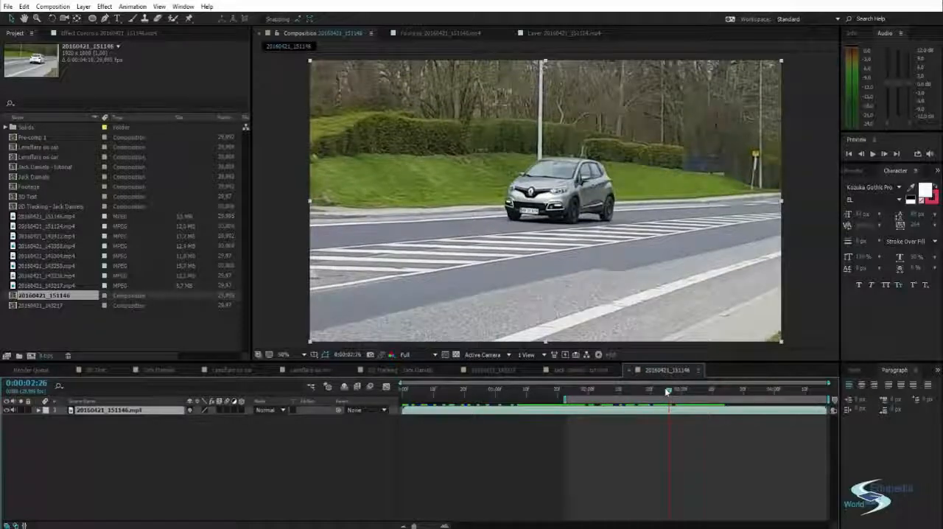
{"action": "right_click", "coordinate": [661, 399]}
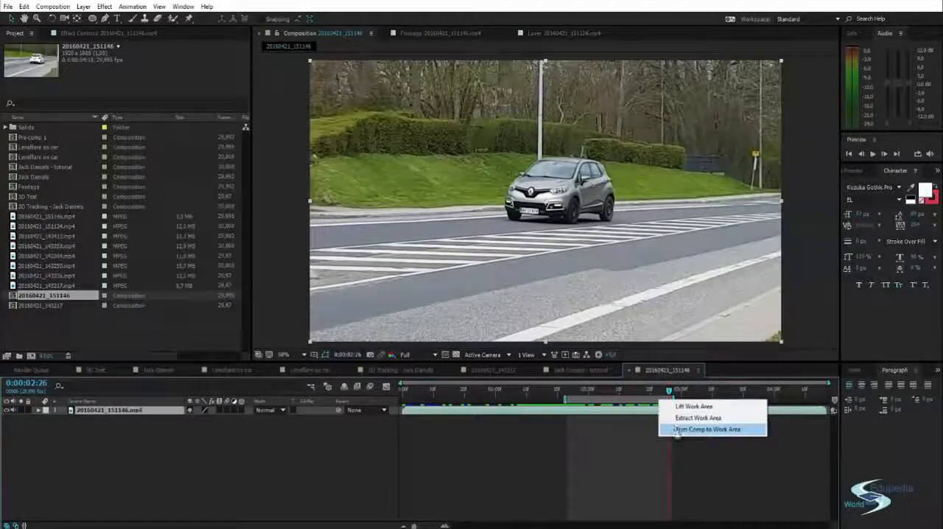
{"action": "left_click", "coordinate": [707, 429]}
{"action": "key", "text": "space"}
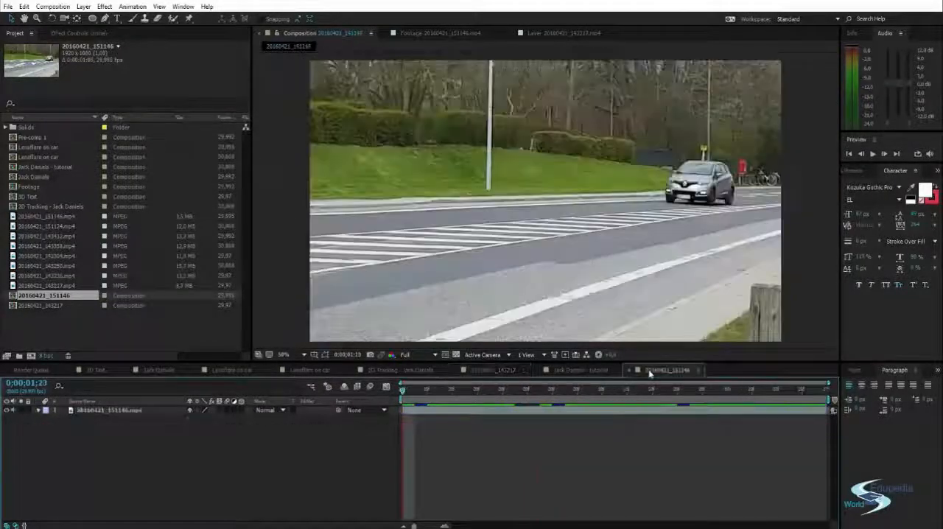
Rename the 20160421_151146 composition as Lens Flare Tutorial
{"action": "right_click", "coordinate": [48, 301]}
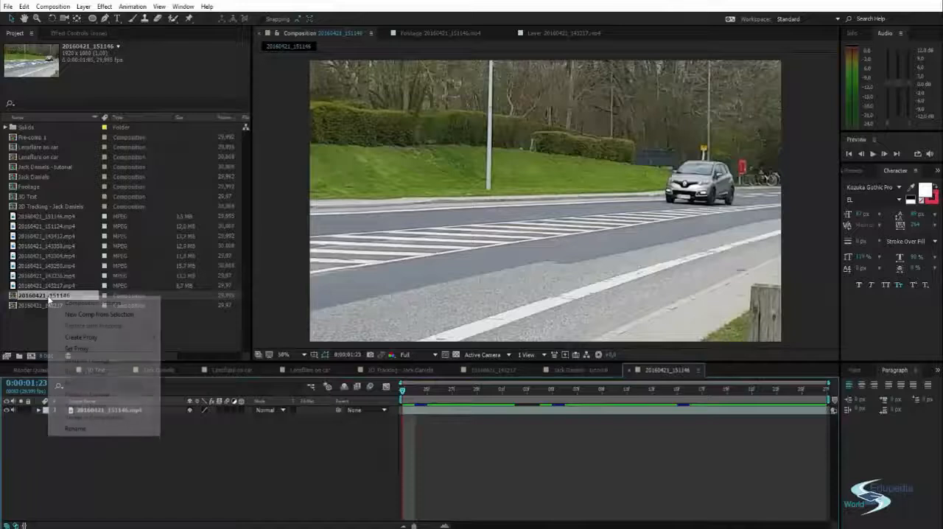
{"action": "left_click", "coordinate": [80, 430]}
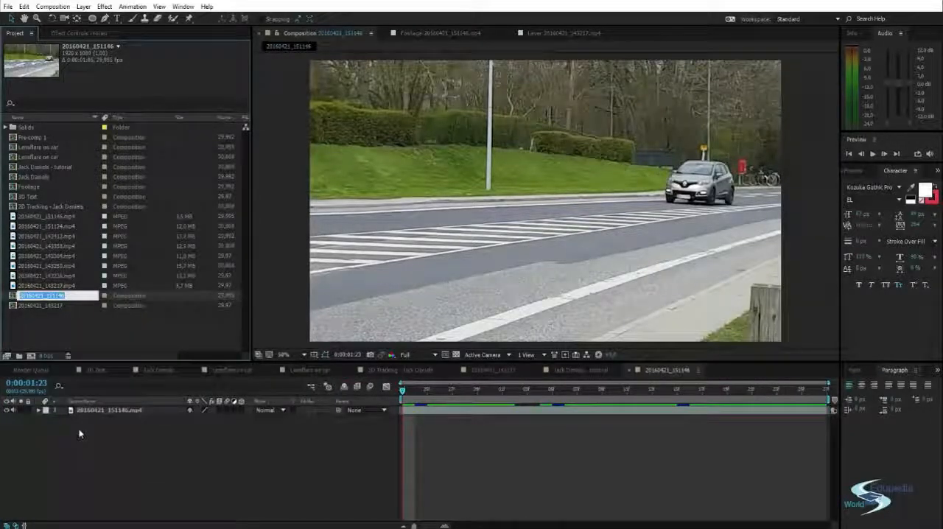
{"action": "type", "text": "C"}
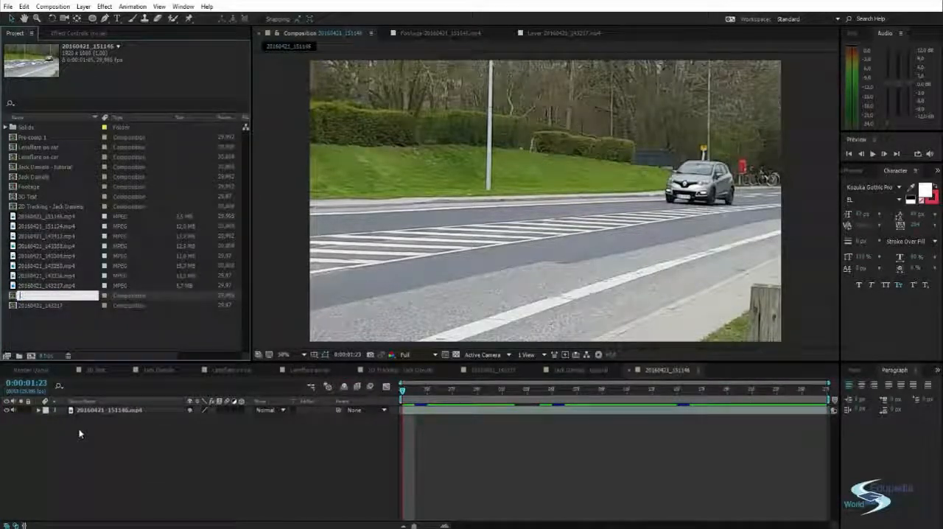
{"action": "type", "text": "ens Flare Tutorial"}
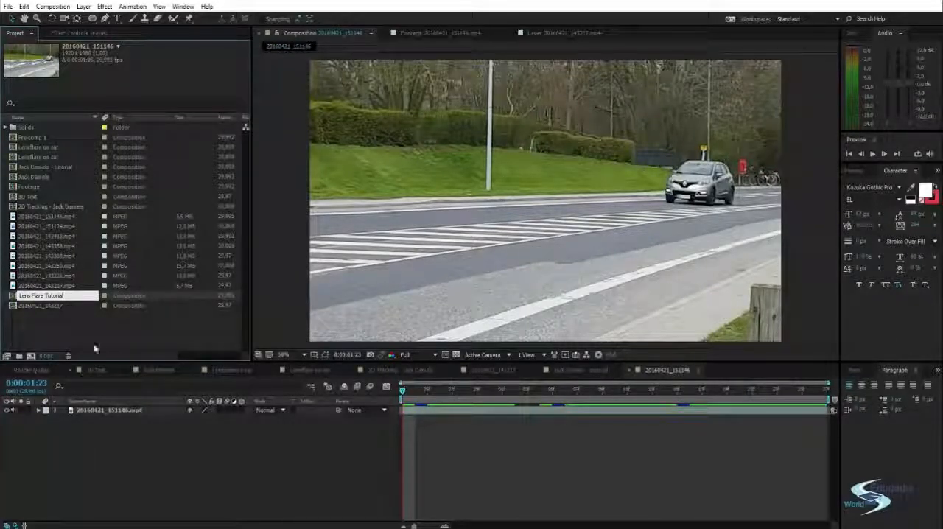
{"action": "left_click", "coordinate": [92, 322]}
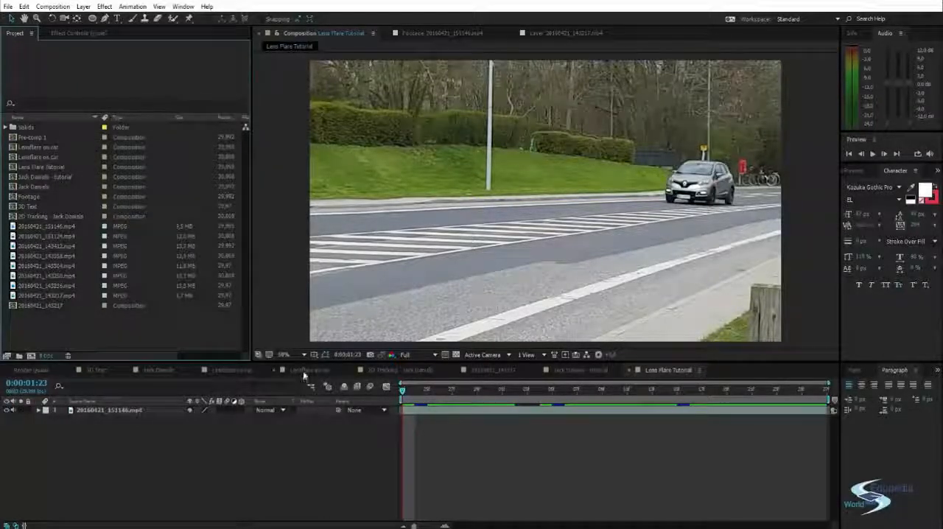
Play the Lens Flare Tutorial composition and examine the grey car's headlights up close
{"action": "left_click_drag", "start_coordinate": [405, 390], "coordinate": [383, 390]}
{"action": "scroll", "coordinate": [707, 171], "scroll_direction": "up", "scroll_amount": 2}
{"action": "key", "text": "space"}
{"action": "left_click_drag", "start_coordinate": [751, 168], "coordinate": [215, 259]}
{"action": "left_click_drag", "start_coordinate": [598, 220], "coordinate": [599, 199]}
{"action": "scroll", "coordinate": [486, 195], "scroll_direction": "up", "scroll_amount": 1}
{"action": "scroll", "coordinate": [481, 195], "scroll_direction": "down", "scroll_amount": 1}
Enlarge the composition viewer by making the Project panel narrower and the timeline area shorter
{"action": "left_click_drag", "start_coordinate": [248, 204], "coordinate": [392, 213]}
{"action": "left_click", "coordinate": [336, 228]}
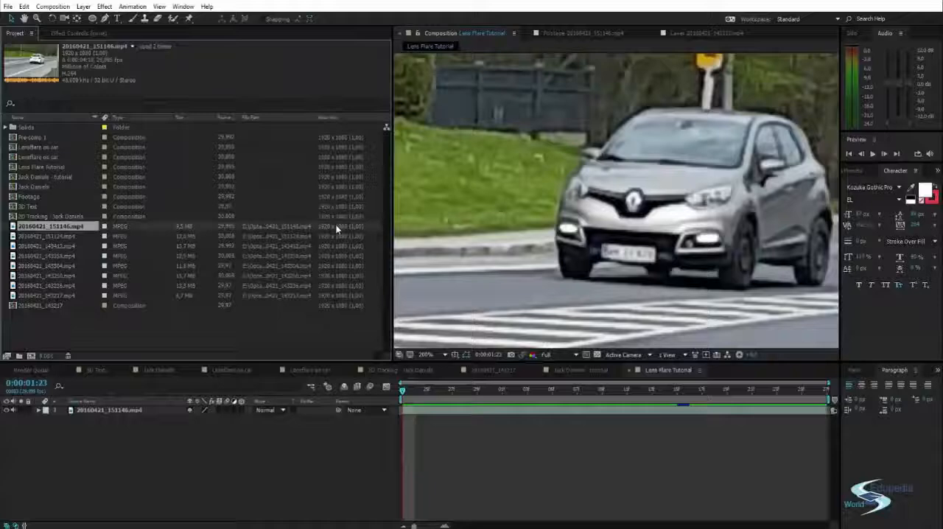
{"action": "left_click_drag", "start_coordinate": [391, 216], "coordinate": [228, 215]}
{"action": "scroll", "coordinate": [500, 204], "scroll_direction": "down", "scroll_amount": 2}
{"action": "scroll", "coordinate": [500, 204], "scroll_direction": "down", "scroll_amount": 3}
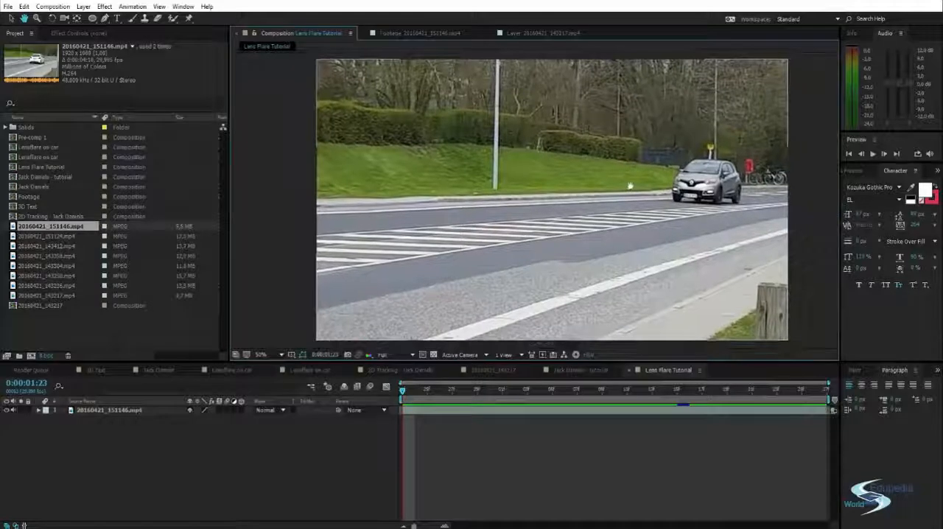
{"action": "left_click_drag", "start_coordinate": [419, 361], "coordinate": [416, 376]}
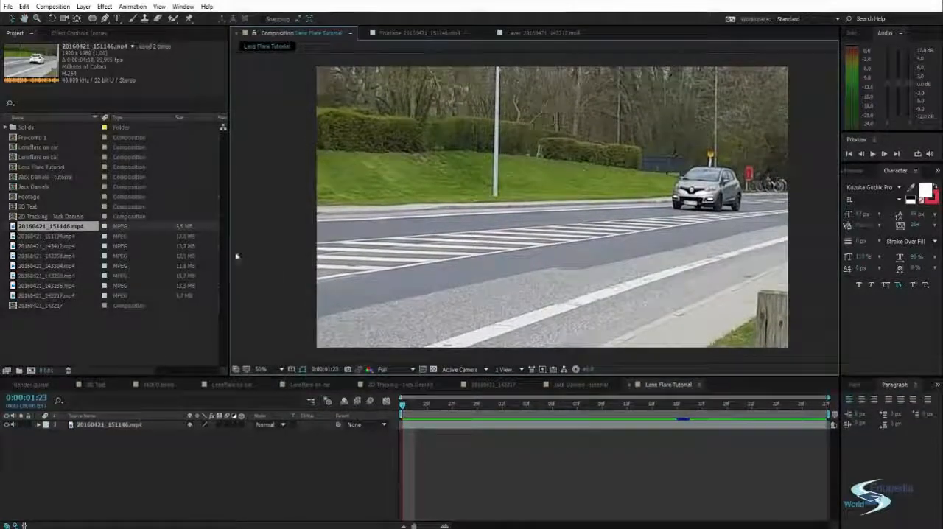
{"action": "left_click_drag", "start_coordinate": [231, 229], "coordinate": [199, 228]}
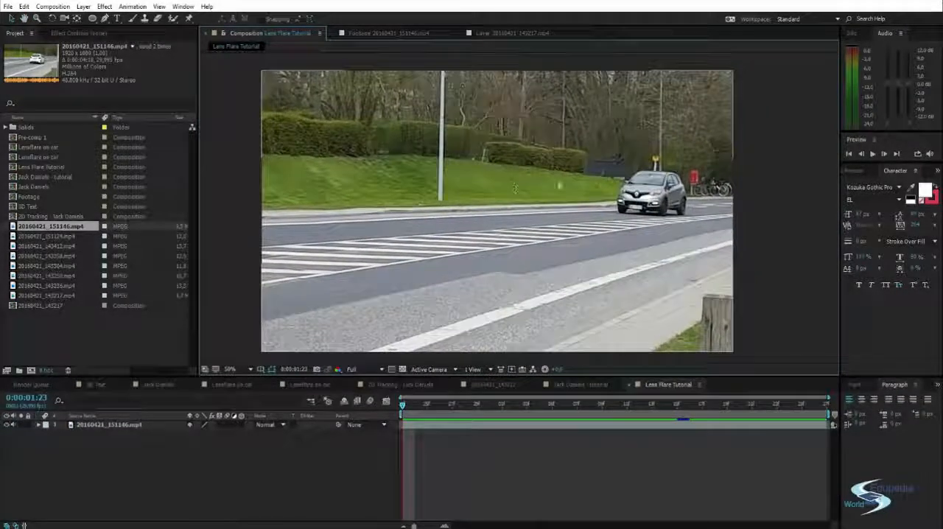
Start Track Motion on the 20160421_151146.mp4 layer to get a track point for the grey car
{"action": "scroll", "coordinate": [480, 252], "scroll_direction": "up", "scroll_amount": 5}
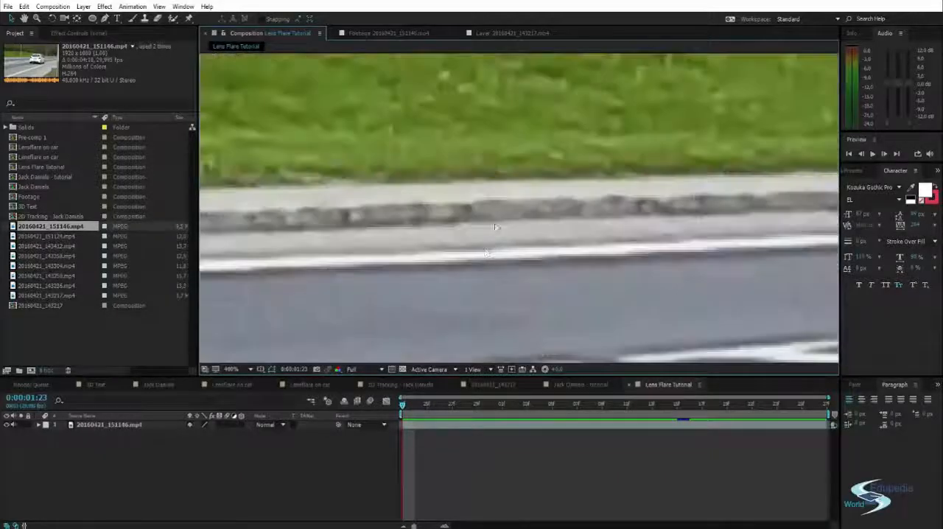
{"action": "scroll", "coordinate": [508, 189], "scroll_direction": "down", "scroll_amount": 4}
{"action": "scroll", "coordinate": [630, 234], "scroll_direction": "up", "scroll_amount": 4}
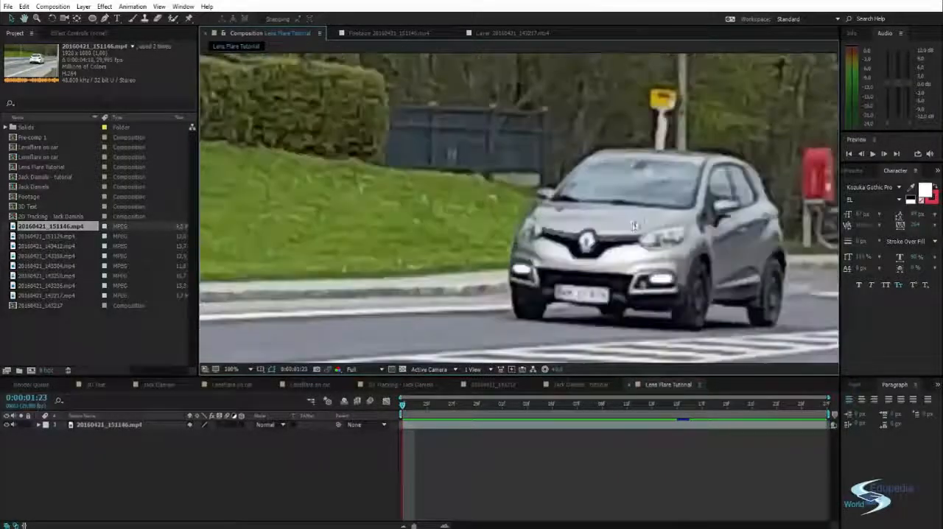
{"action": "scroll", "coordinate": [631, 233], "scroll_direction": "down", "scroll_amount": 2}
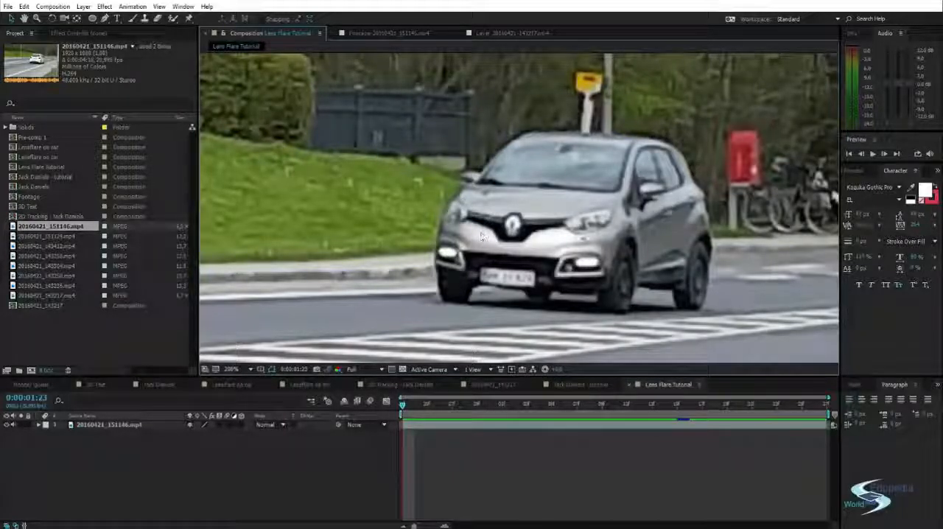
{"action": "scroll", "coordinate": [481, 238], "scroll_direction": "down", "scroll_amount": 4}
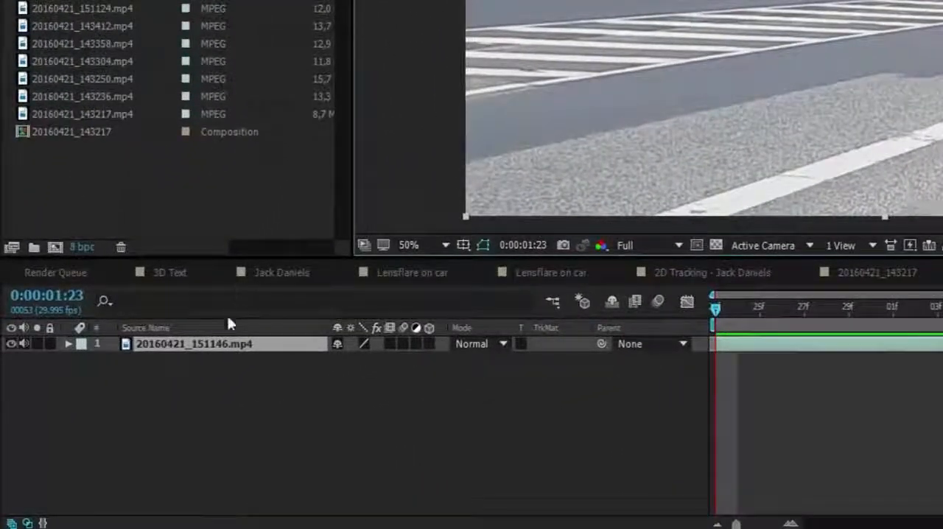
{"action": "right_click", "coordinate": [199, 343]}
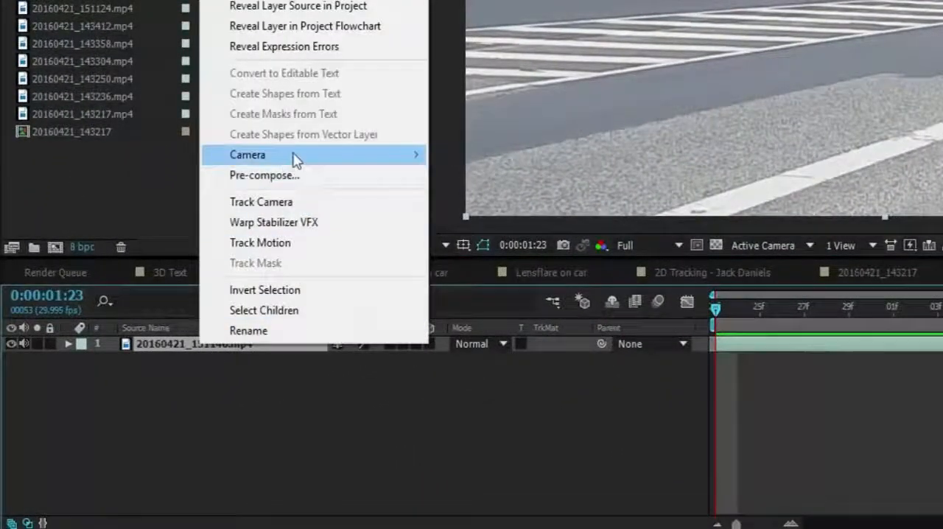
{"action": "mouse_move", "coordinate": [294, 159]}
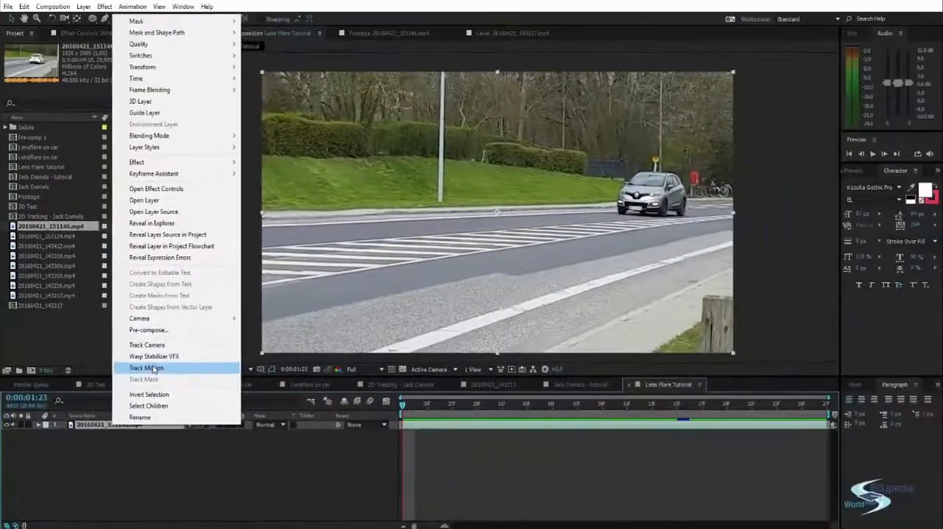
{"action": "left_click", "coordinate": [260, 242]}
{"action": "left_click", "coordinate": [520, 191]}
{"action": "left_click_drag", "start_coordinate": [518, 193], "coordinate": [558, 180]}
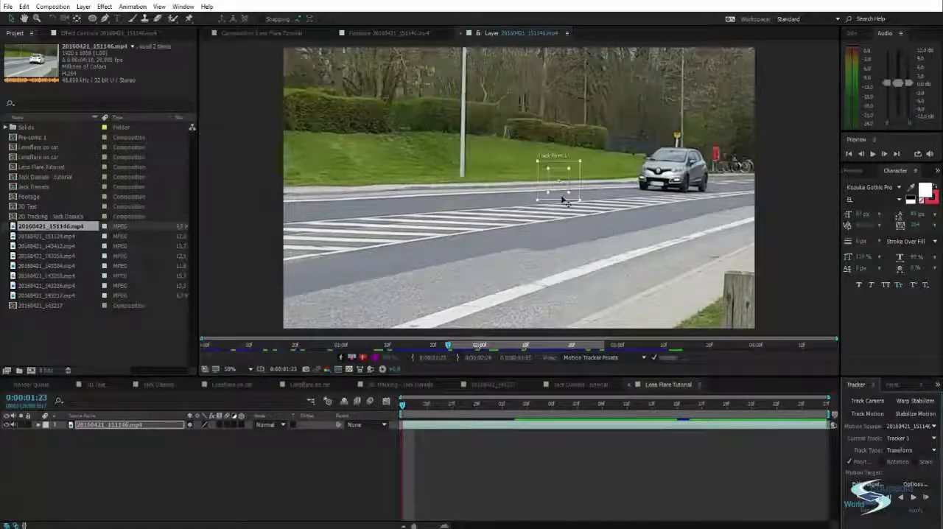
{"action": "right_click", "coordinate": [112, 428]}
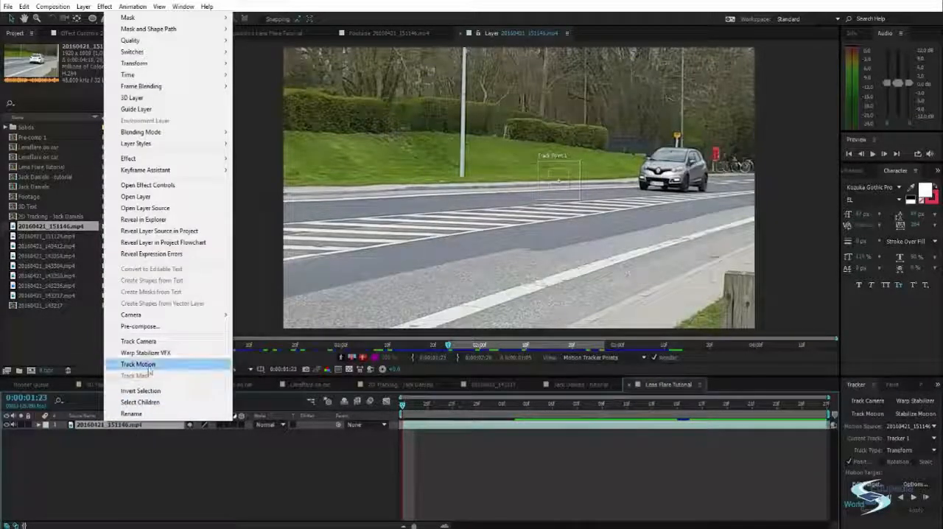
{"action": "left_click", "coordinate": [155, 449]}
{"action": "left_click", "coordinate": [570, 179]}
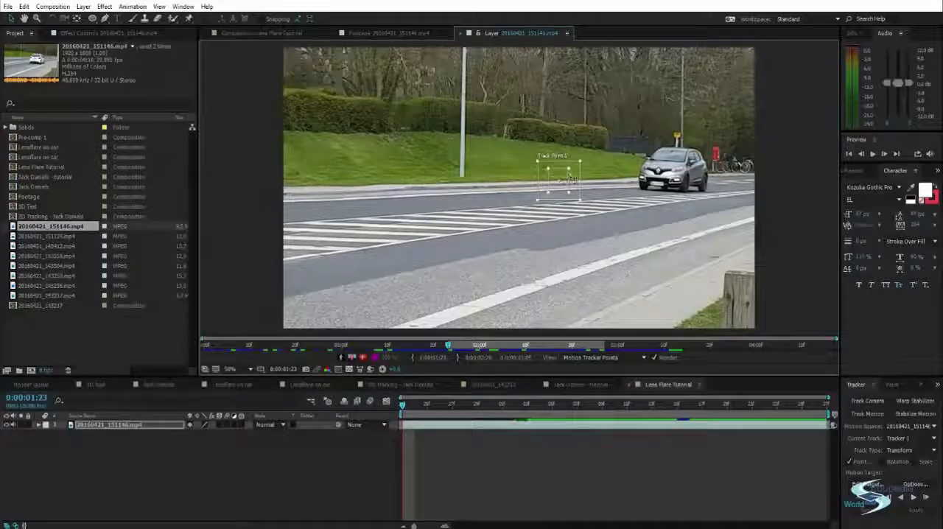
Place Track Point 1 on the grey car's headlight nearest the visible side doors and shrink its feature and search regions around it
{"action": "left_click_drag", "start_coordinate": [564, 181], "coordinate": [678, 178]}
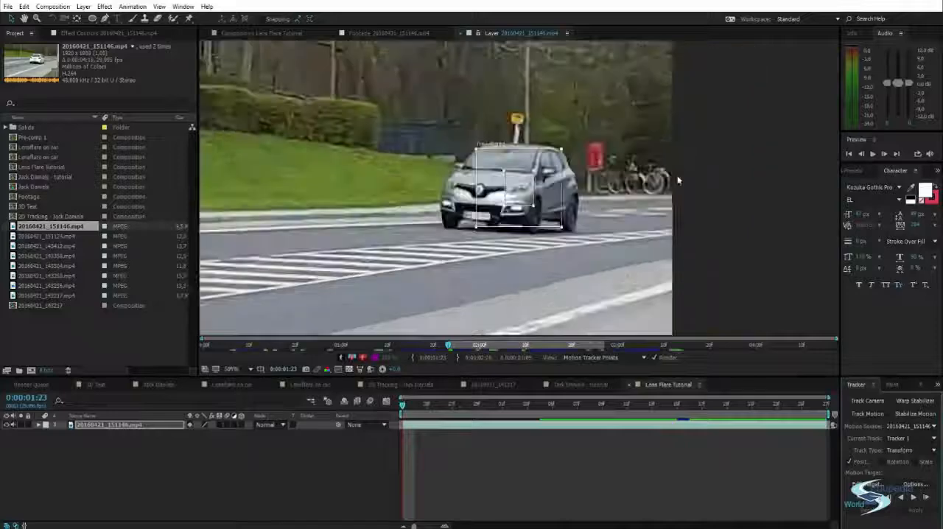
{"action": "scroll", "coordinate": [524, 193], "scroll_direction": "up", "scroll_amount": 4}
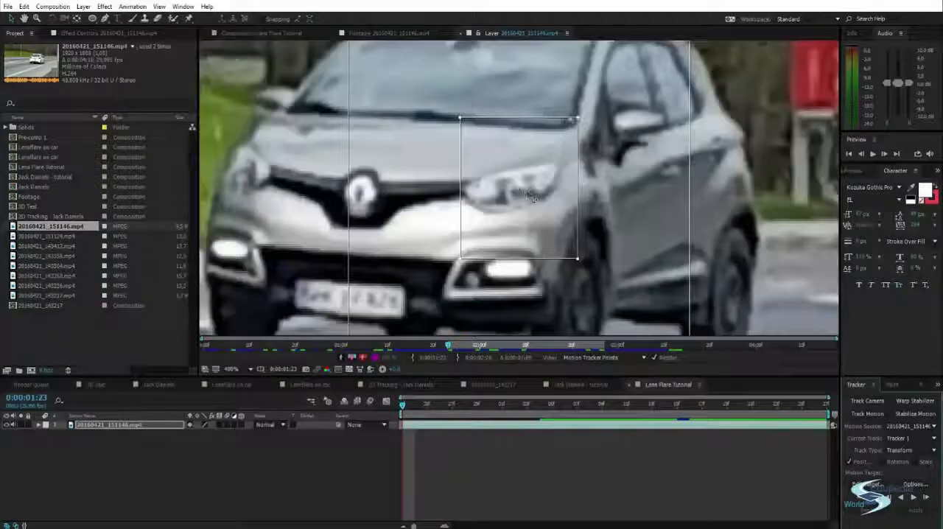
{"action": "left_click_drag", "start_coordinate": [579, 120], "coordinate": [567, 151]}
{"action": "left_click_drag", "start_coordinate": [545, 192], "coordinate": [541, 190]}
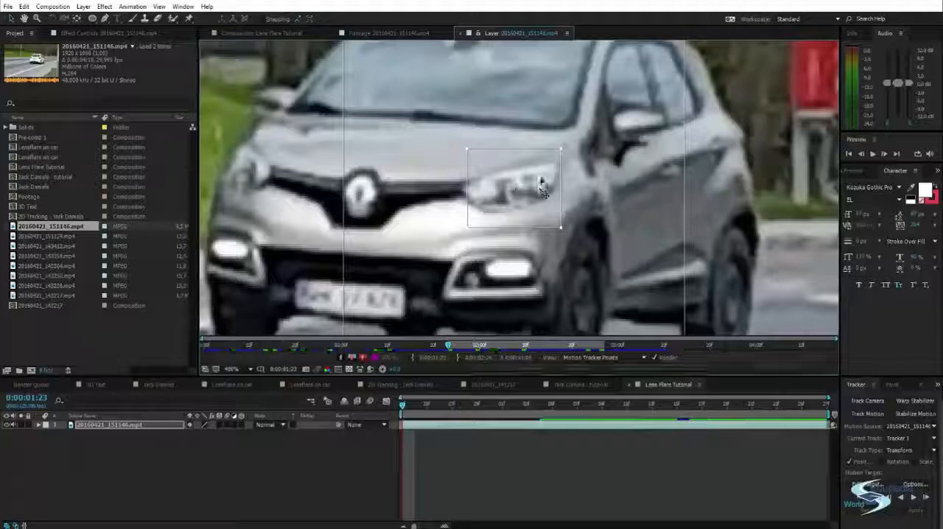
{"action": "left_click_drag", "start_coordinate": [562, 153], "coordinate": [548, 174]}
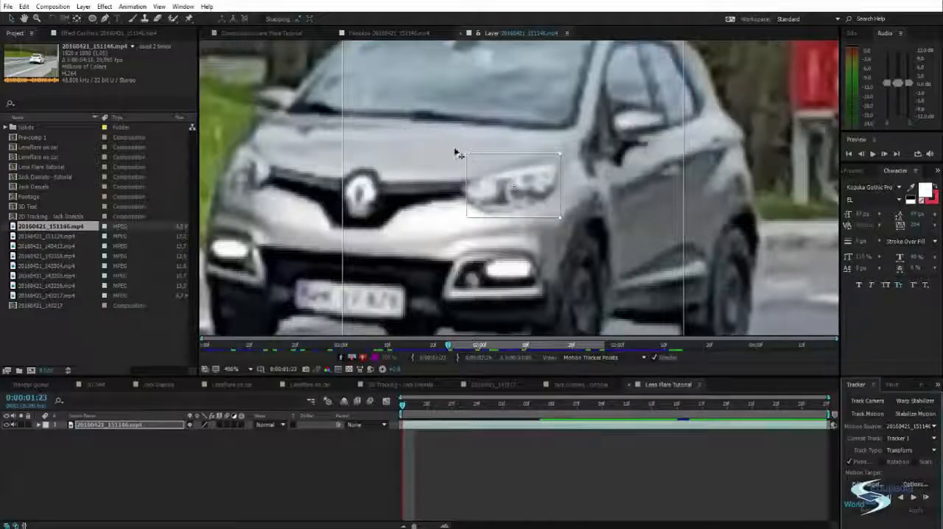
{"action": "key", "text": "comma"}
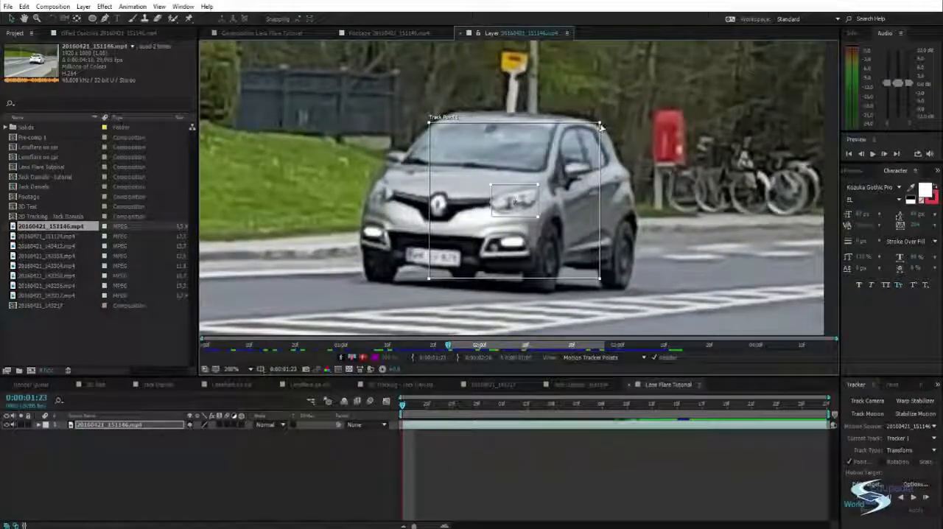
{"action": "left_click_drag", "start_coordinate": [567, 152], "coordinate": [538, 180]}
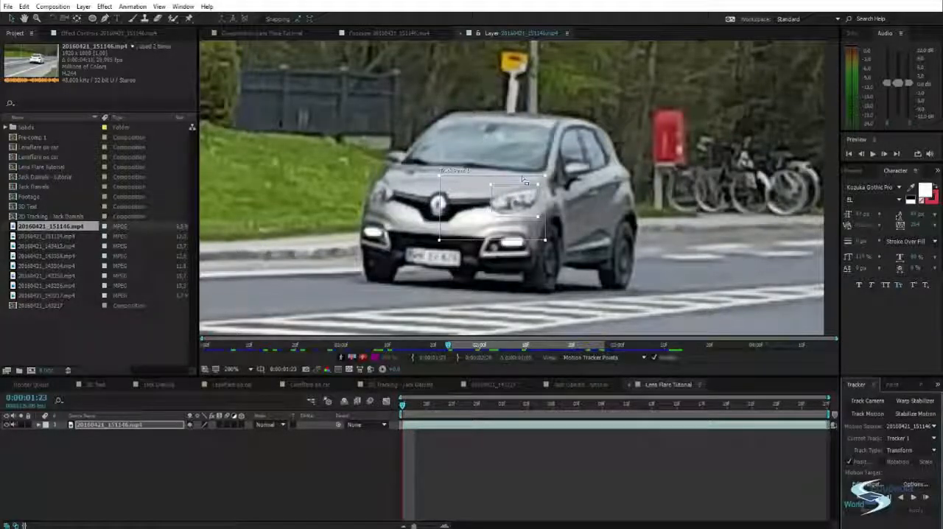
Tighten Track Point 1's search region and fine-tune its feature region around the grey car's headlight
{"action": "left_click_drag", "start_coordinate": [520, 182], "coordinate": [517, 181]}
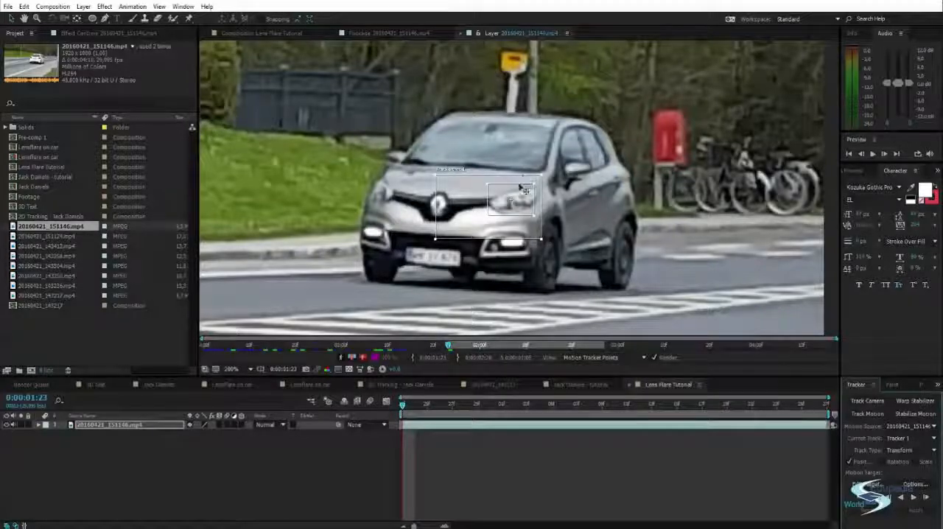
{"action": "left_click_drag", "start_coordinate": [519, 185], "coordinate": [519, 189]}
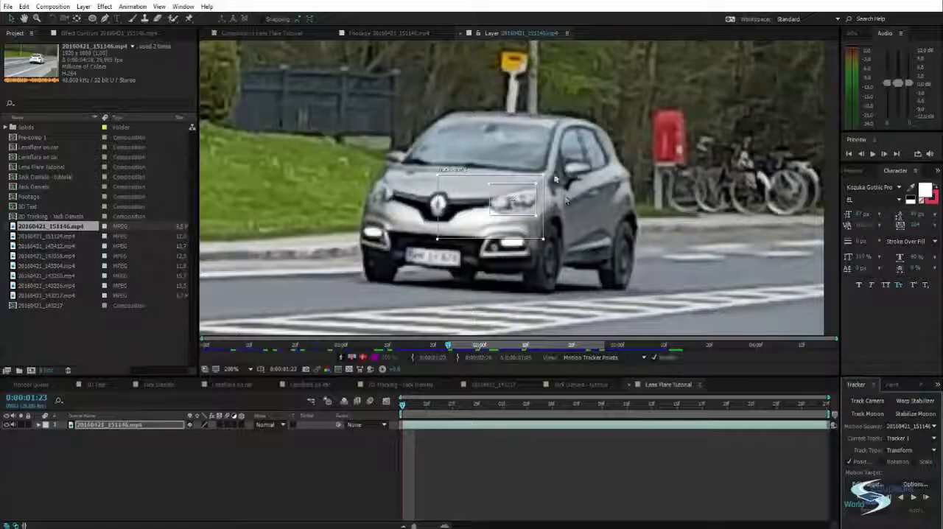
{"action": "left_click_drag", "start_coordinate": [545, 183], "coordinate": [533, 182]}
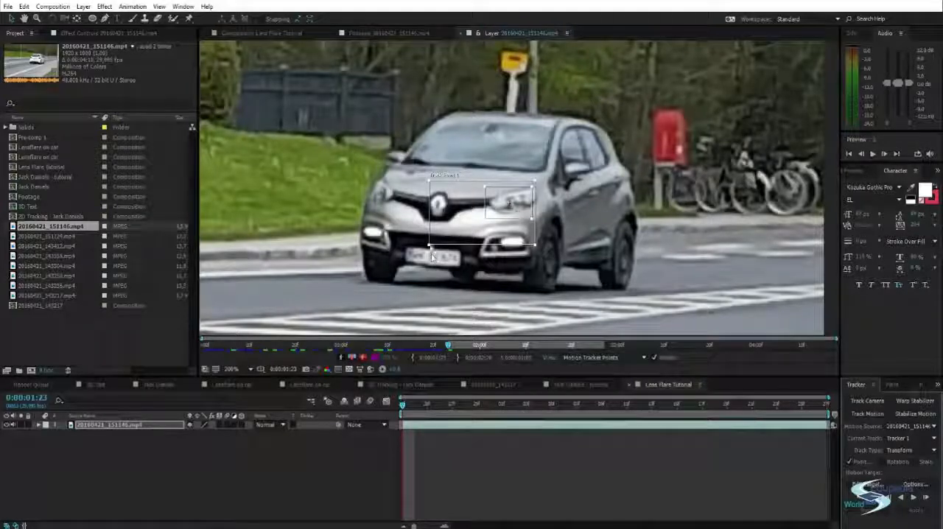
{"action": "left_click_drag", "start_coordinate": [428, 245], "coordinate": [449, 229]}
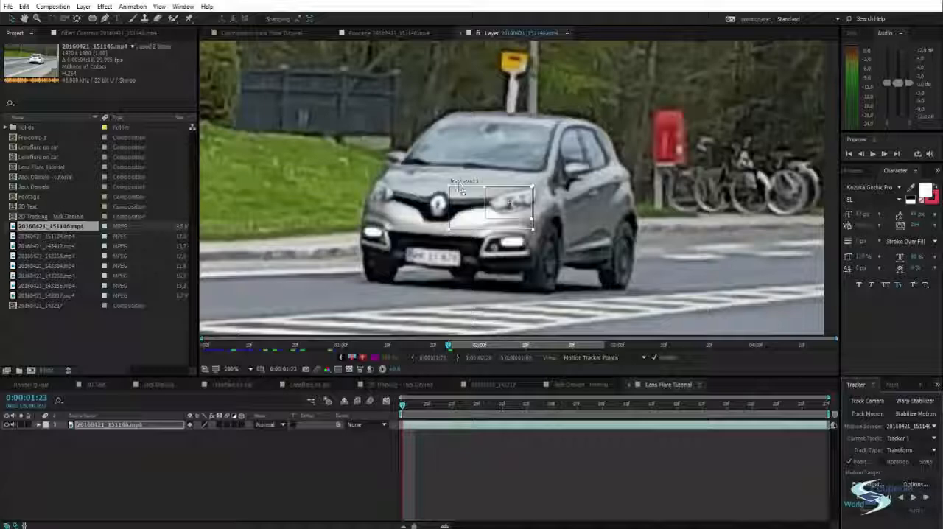
{"action": "left_click_drag", "start_coordinate": [466, 190], "coordinate": [463, 188]}
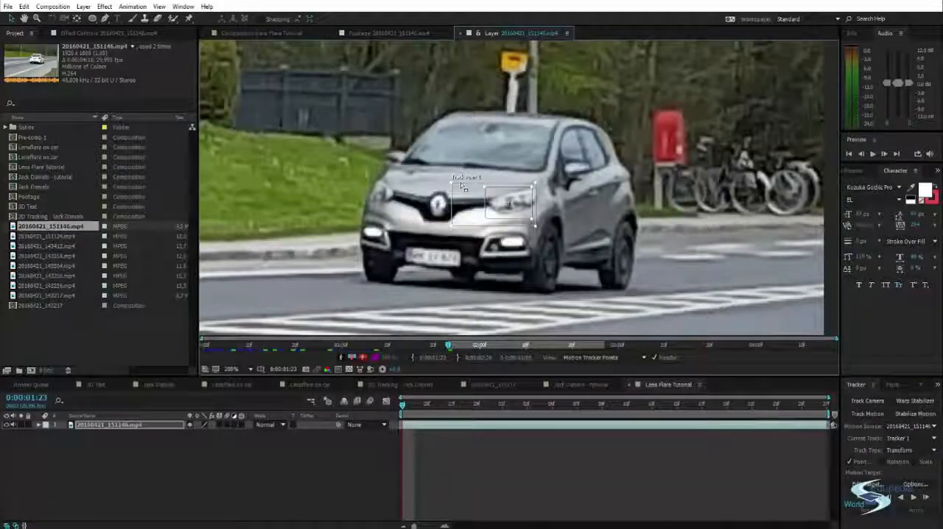
{"action": "left_click_drag", "start_coordinate": [485, 218], "coordinate": [489, 216]}
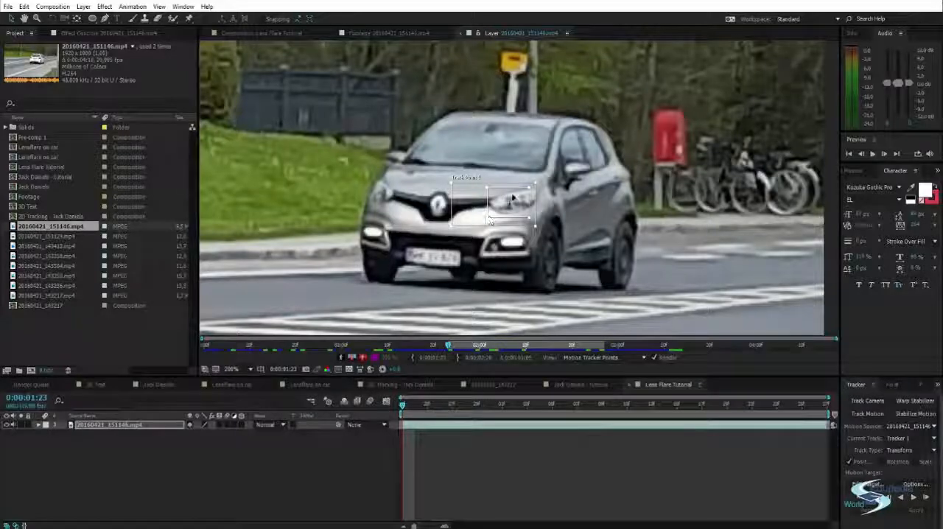
{"action": "left_click_drag", "start_coordinate": [518, 193], "coordinate": [520, 191]}
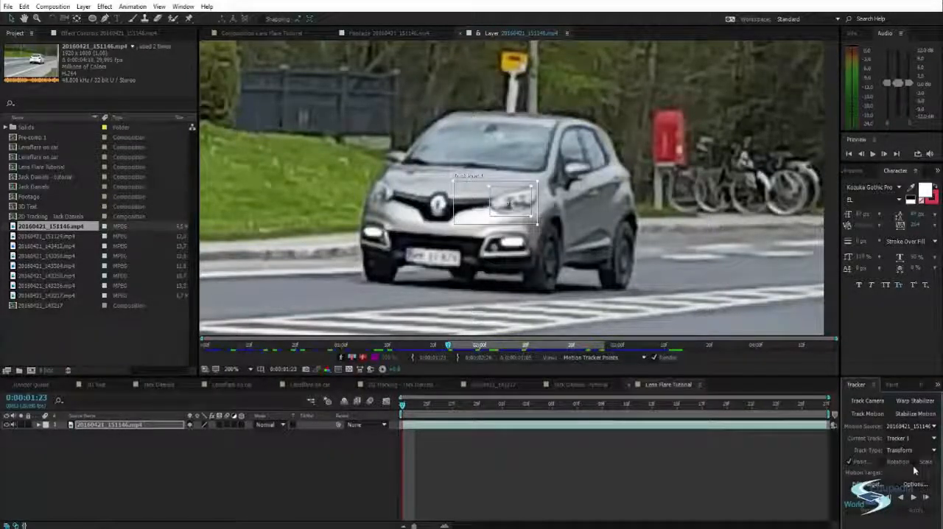
Analyze the headlight track forward one frame at a time from 0:00:01:23 to 0:00:02:01
{"action": "left_click", "coordinate": [926, 498]}
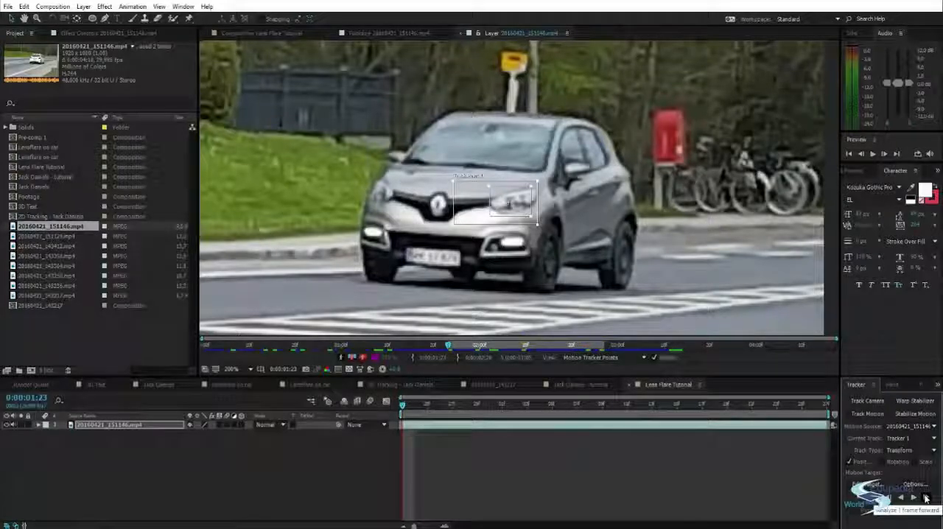
{"action": "left_click", "coordinate": [926, 498]}
{"action": "left_click", "coordinate": [926, 498]}
{"action": "left_click", "coordinate": [926, 497]}
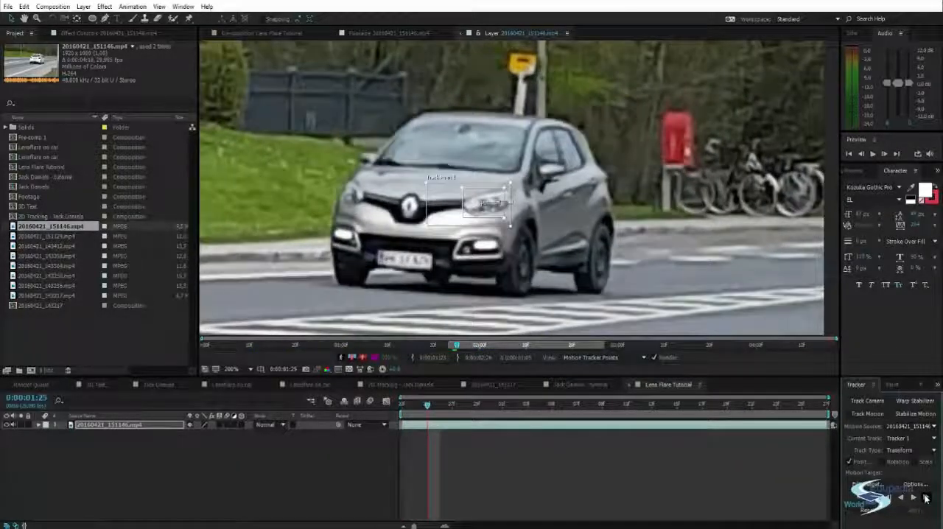
{"action": "left_click", "coordinate": [925, 498]}
{"action": "left_click", "coordinate": [925, 497]}
{"action": "left_click", "coordinate": [926, 498]}
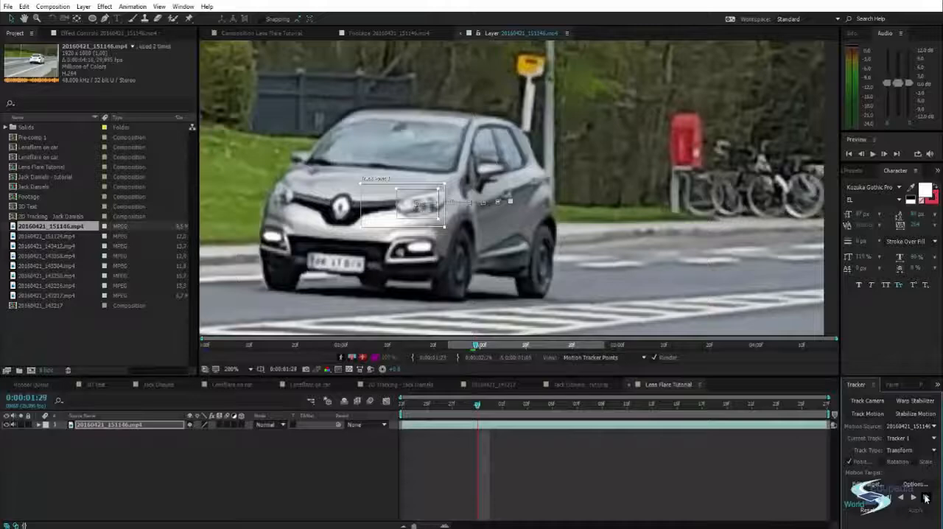
{"action": "left_click", "coordinate": [925, 498]}
{"action": "left_click", "coordinate": [926, 497]}
Analyze the headlight track forward continuously through the rest of the 20160421_151146.mp4 layer
{"action": "scroll", "coordinate": [522, 283], "scroll_direction": "down", "scroll_amount": 1}
{"action": "left_click_drag", "start_coordinate": [522, 282], "coordinate": [589, 274]}
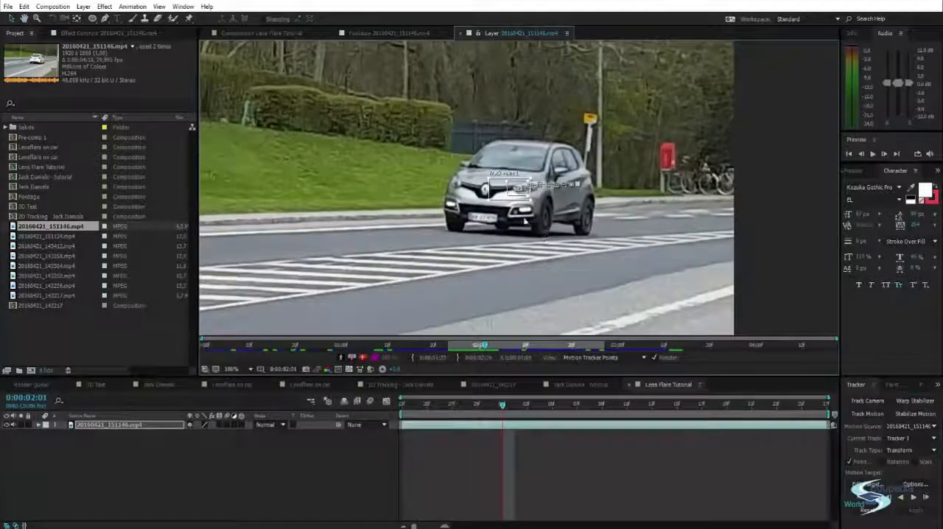
{"action": "scroll", "coordinate": [621, 292], "scroll_direction": "up", "scroll_amount": 1}
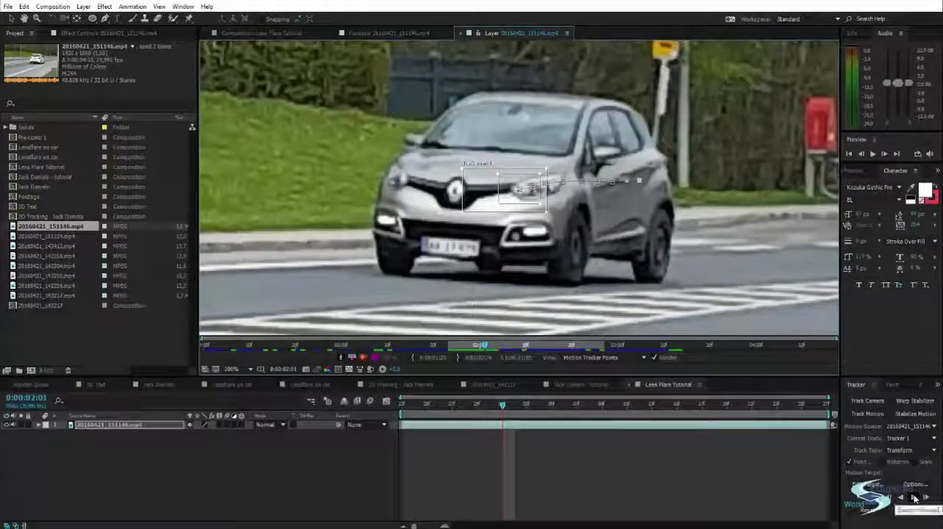
{"action": "scroll", "coordinate": [547, 238], "scroll_direction": "down", "scroll_amount": 1}
{"action": "left_click_drag", "start_coordinate": [546, 238], "coordinate": [629, 245]}
{"action": "left_click", "coordinate": [914, 498]}
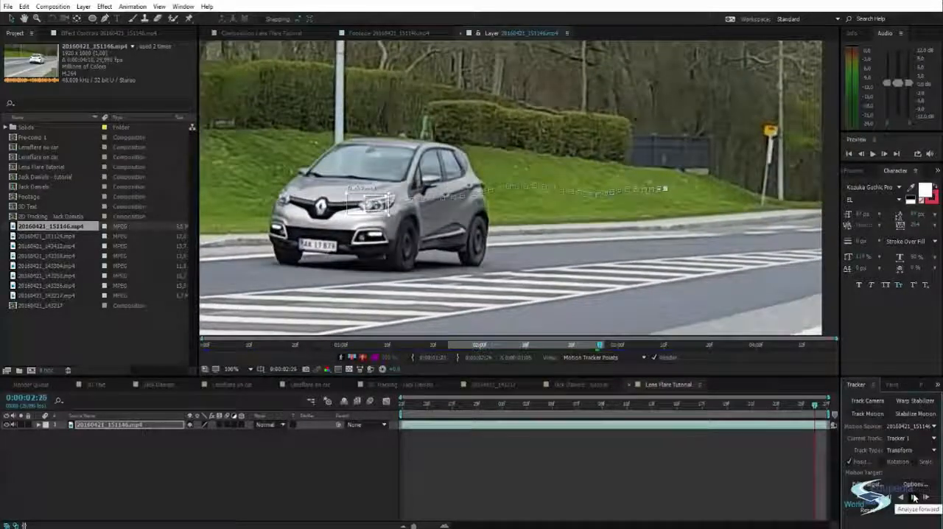
Scrub and play the layer to check that the track path follows the headlight, and examine its start up close
{"action": "left_click_drag", "start_coordinate": [817, 407], "coordinate": [401, 392]}
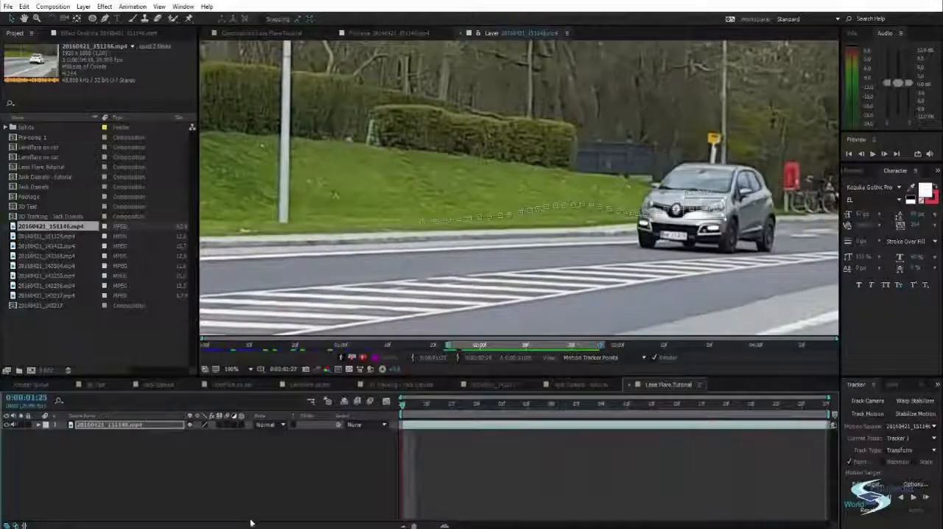
{"action": "scroll", "coordinate": [453, 247], "scroll_direction": "down", "scroll_amount": 2}
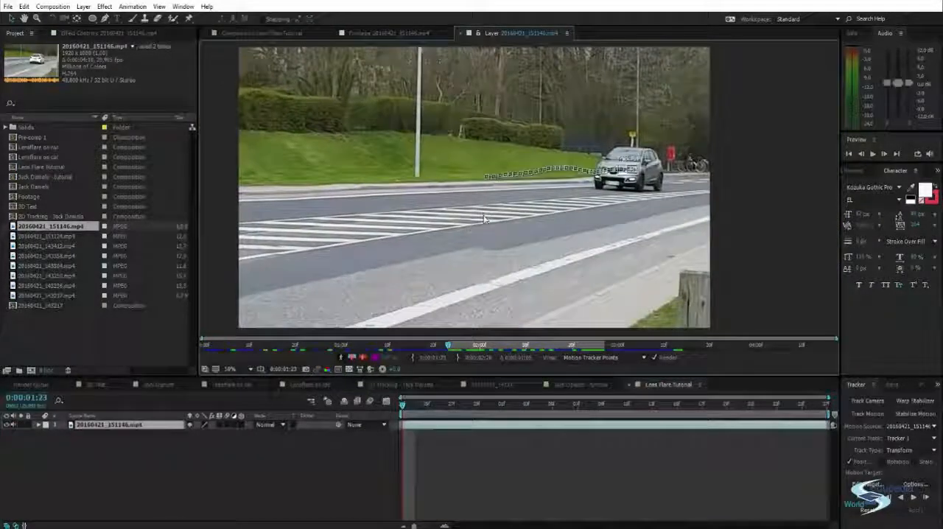
{"action": "left_click_drag", "start_coordinate": [402, 404], "coordinate": [808, 444]}
{"action": "key", "text": "space"}
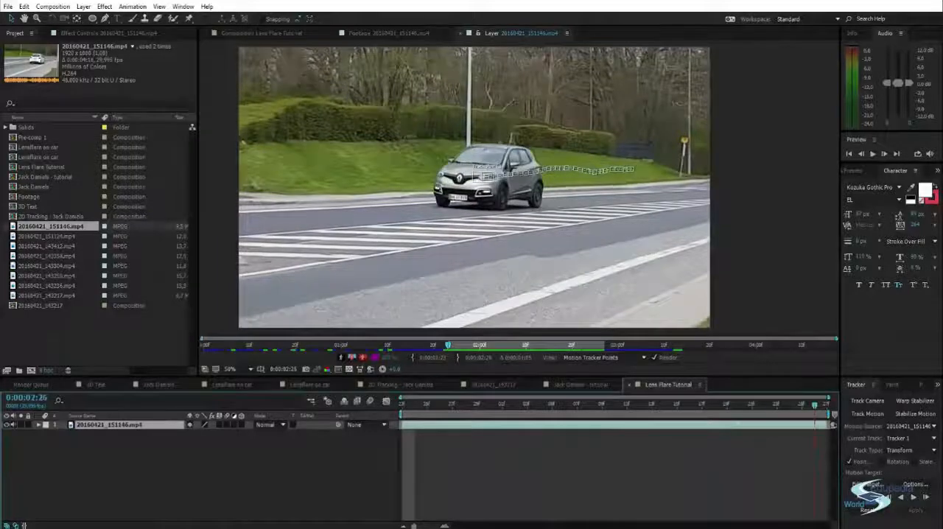
{"action": "key", "text": "space"}
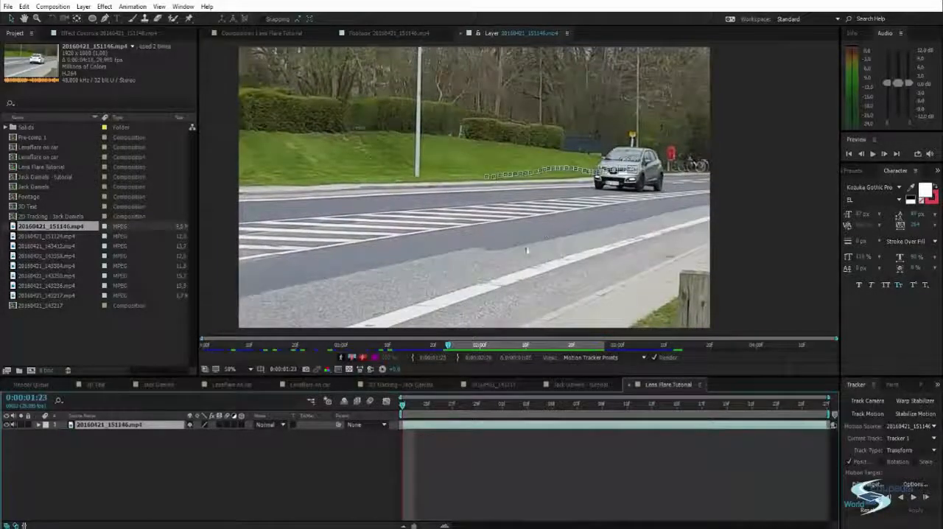
{"action": "scroll", "coordinate": [503, 269], "scroll_direction": "up", "scroll_amount": 4}
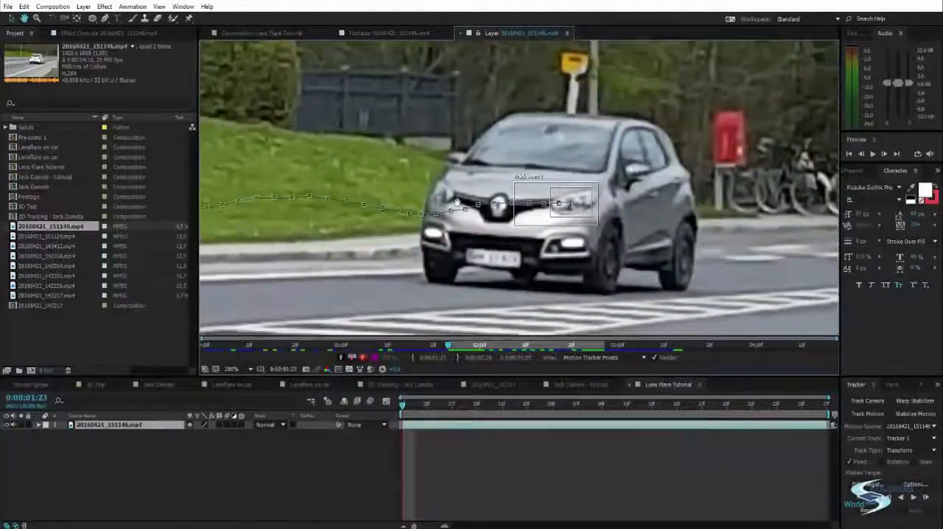
{"action": "left_click_drag", "start_coordinate": [457, 201], "coordinate": [475, 186]}
{"action": "left_click_drag", "start_coordinate": [534, 230], "coordinate": [524, 232]}
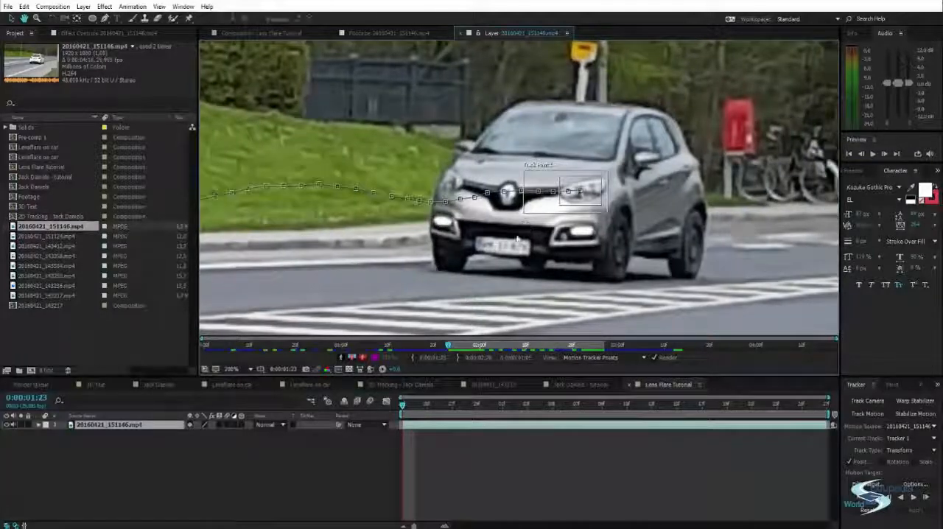
{"action": "left_click", "coordinate": [249, 477]}
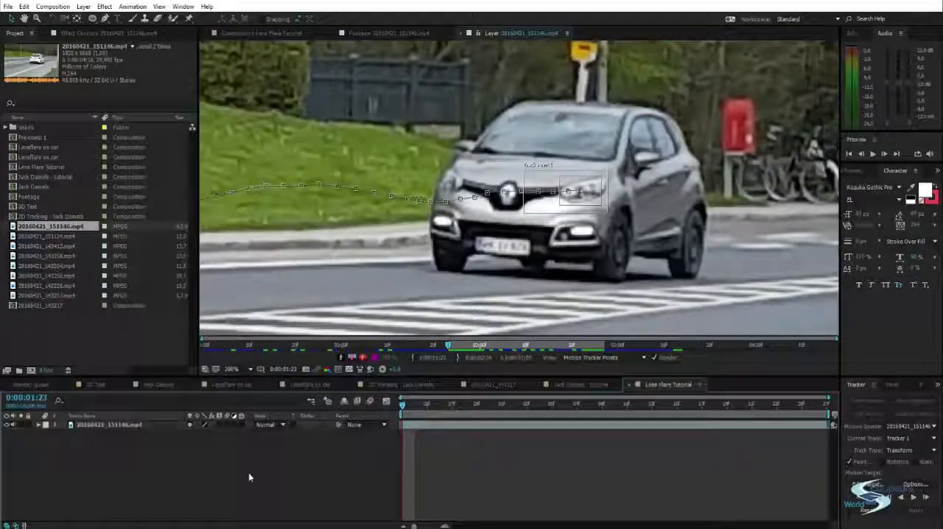
{"action": "left_click_drag", "start_coordinate": [481, 272], "coordinate": [487, 275]}
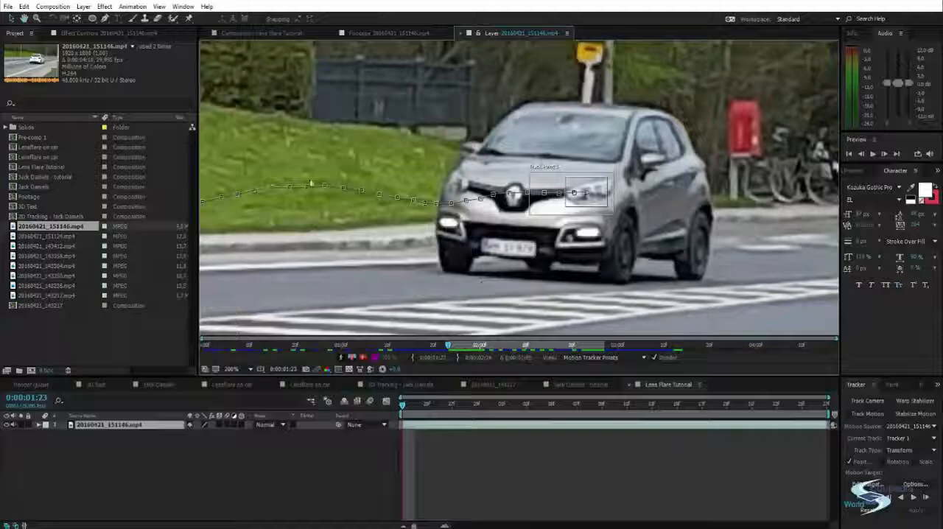
Examine the track paths in the 20160421_143217 and two Jack Daniels tracking compositions, and return to Lens Flare Tutorial
{"action": "left_click", "coordinate": [484, 385]}
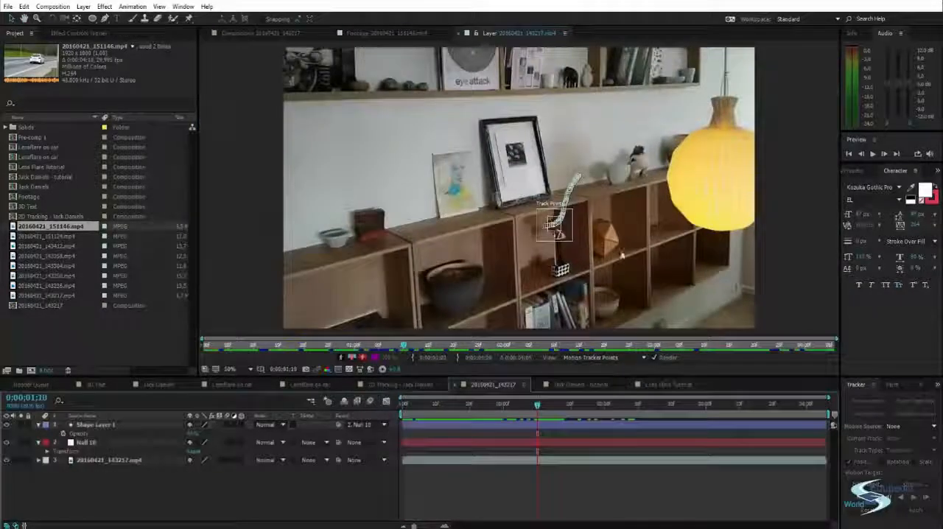
{"action": "left_click", "coordinate": [401, 385]}
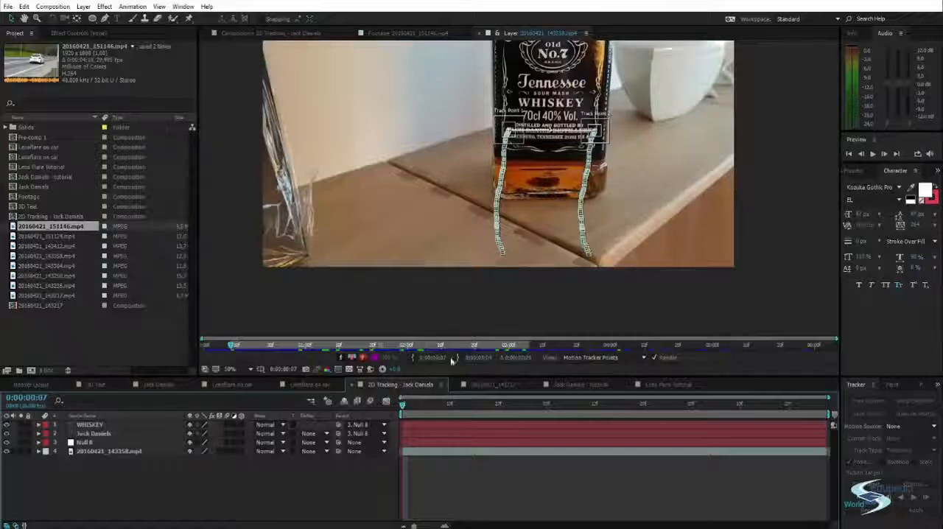
{"action": "left_click_drag", "start_coordinate": [413, 406], "coordinate": [618, 412]}
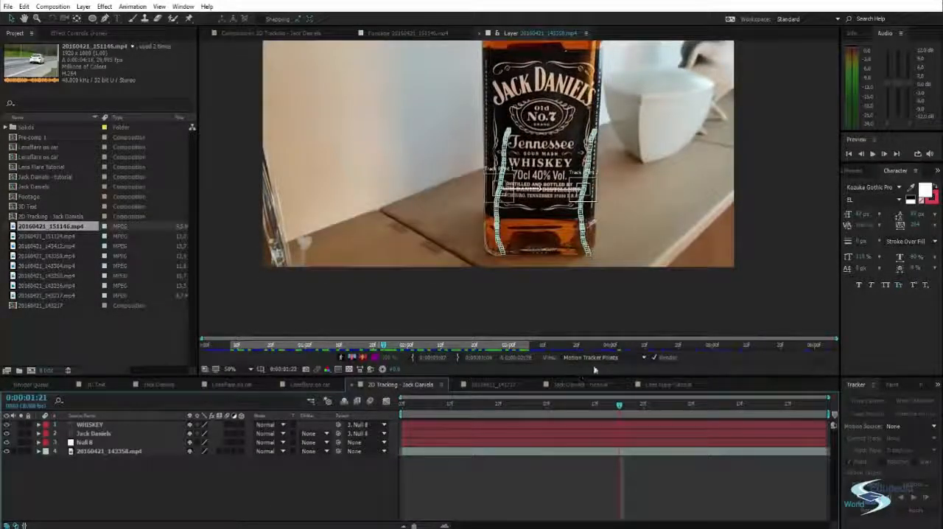
{"action": "left_click", "coordinate": [600, 384]}
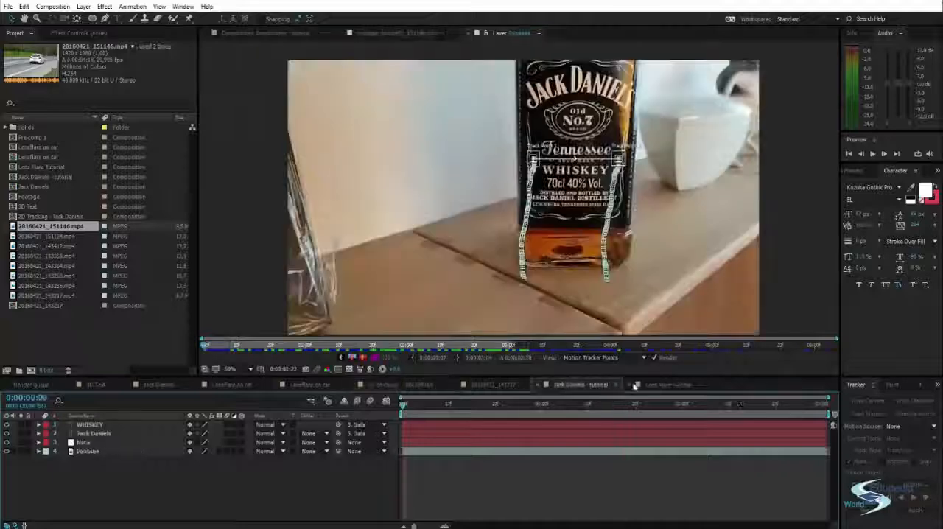
{"action": "left_click", "coordinate": [673, 384]}
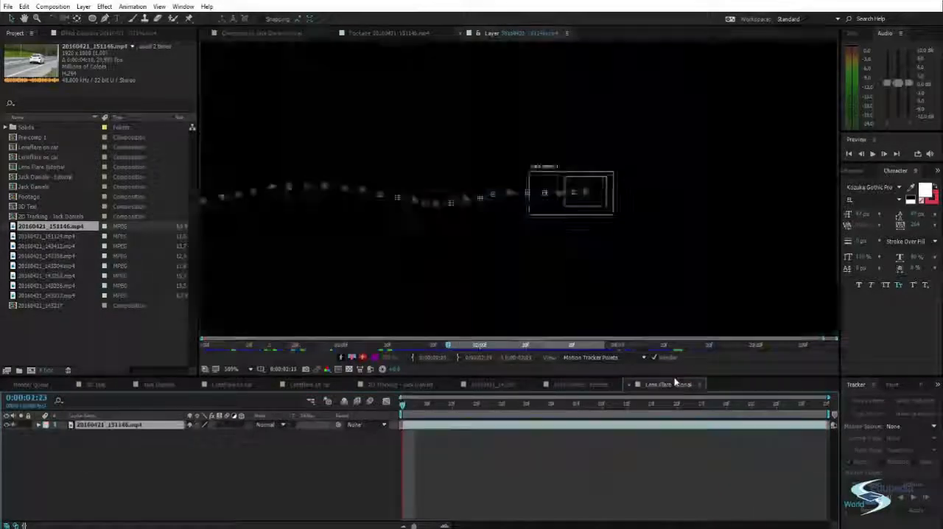
Add a null object to the Lens Flare Tutorial composition and name it Data
{"action": "left_click_drag", "start_coordinate": [561, 206], "coordinate": [572, 211]}
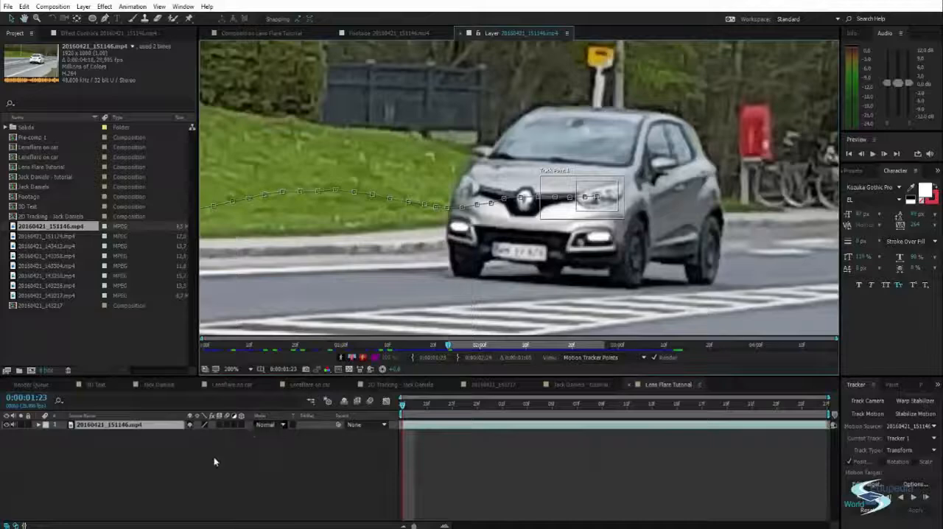
{"action": "left_click", "coordinate": [217, 457]}
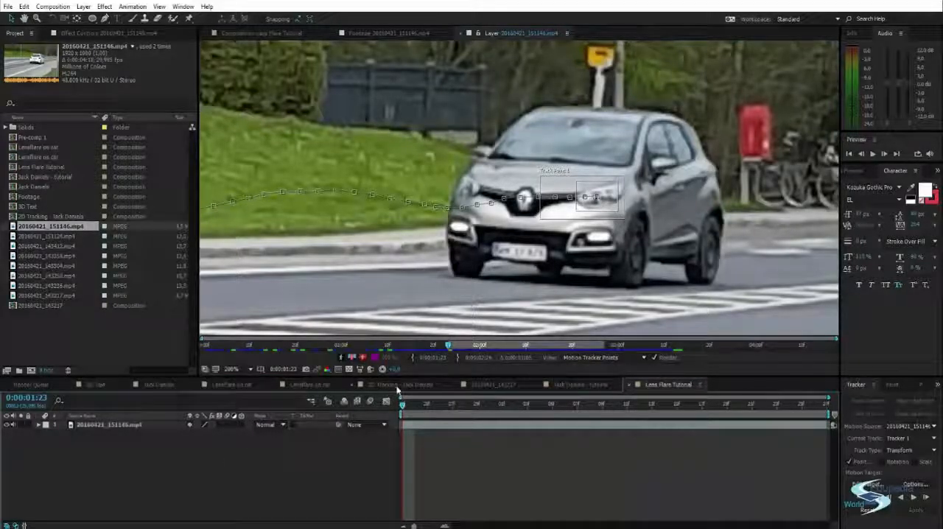
{"action": "key", "text": "ctrl+alt+shift+y"}
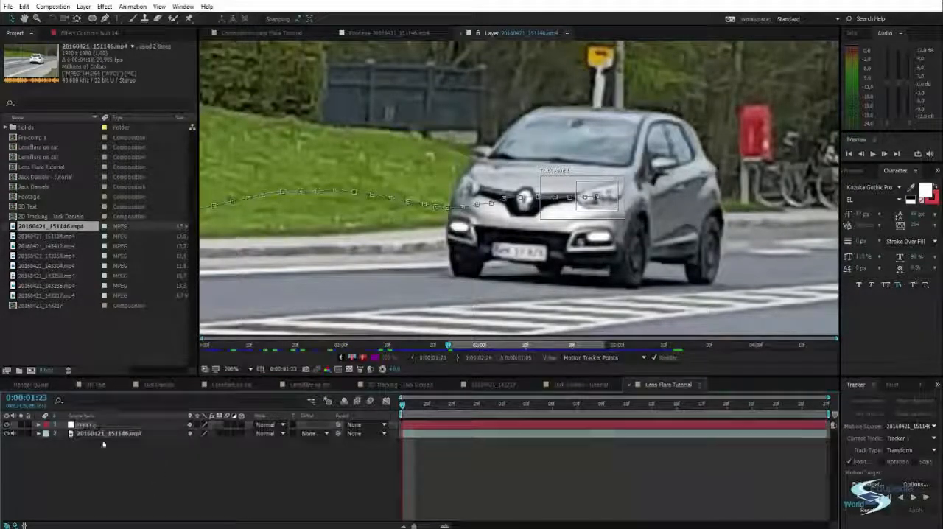
{"action": "key", "text": "Return"}
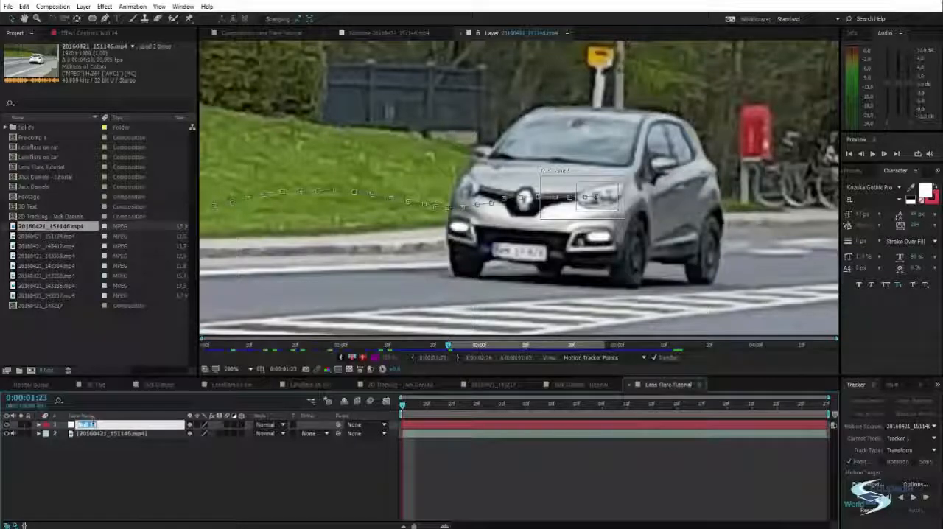
{"action": "type", "text": "Data"}
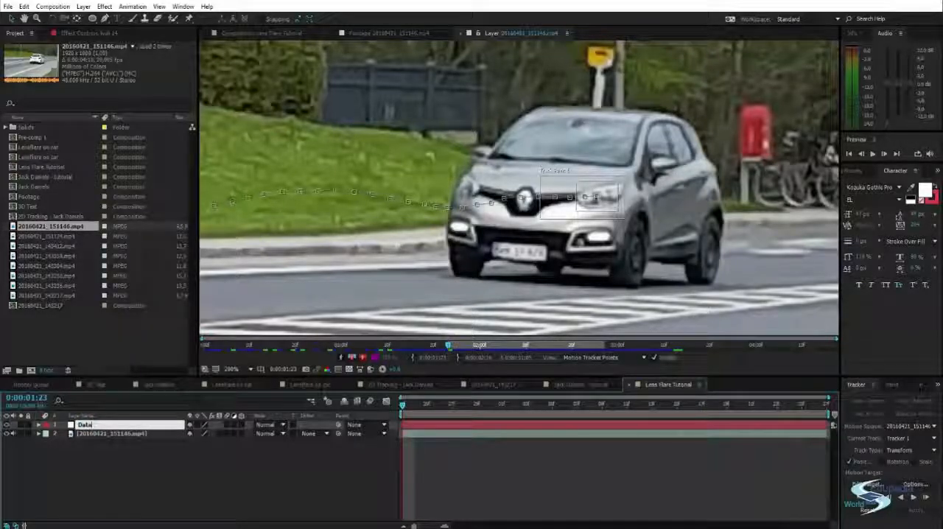
{"action": "left_click", "coordinate": [104, 473]}
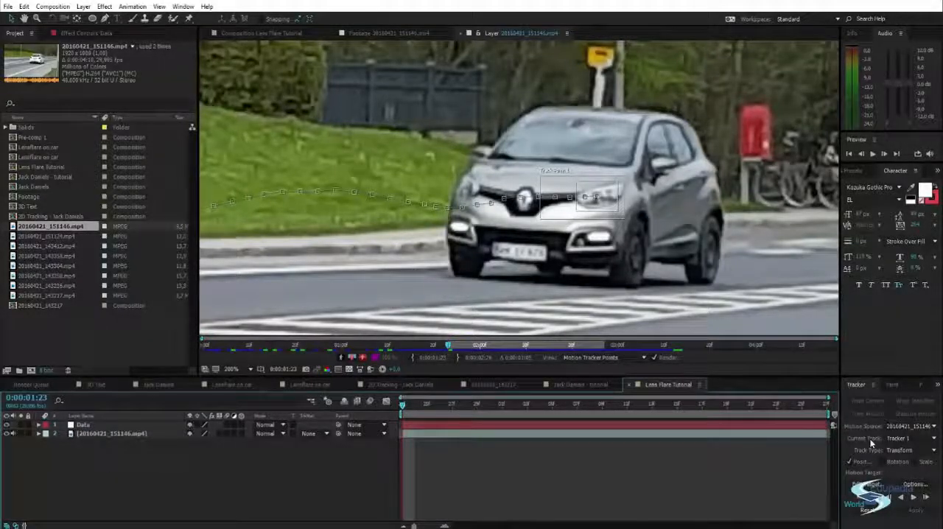
Set the Data null as the motion target of Tracker 1 and apply the headlight track to it
{"action": "left_click", "coordinate": [111, 433]}
{"action": "left_click", "coordinate": [867, 484]}
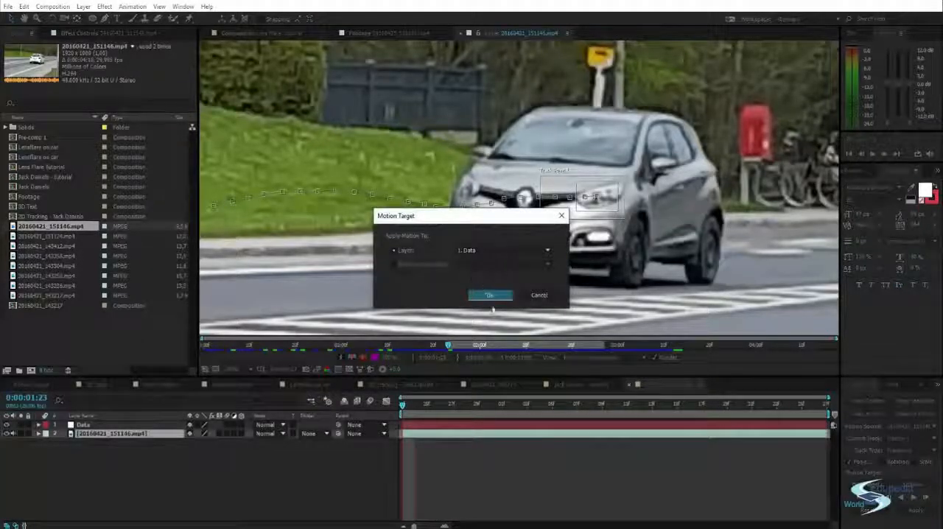
{"action": "left_click", "coordinate": [490, 294]}
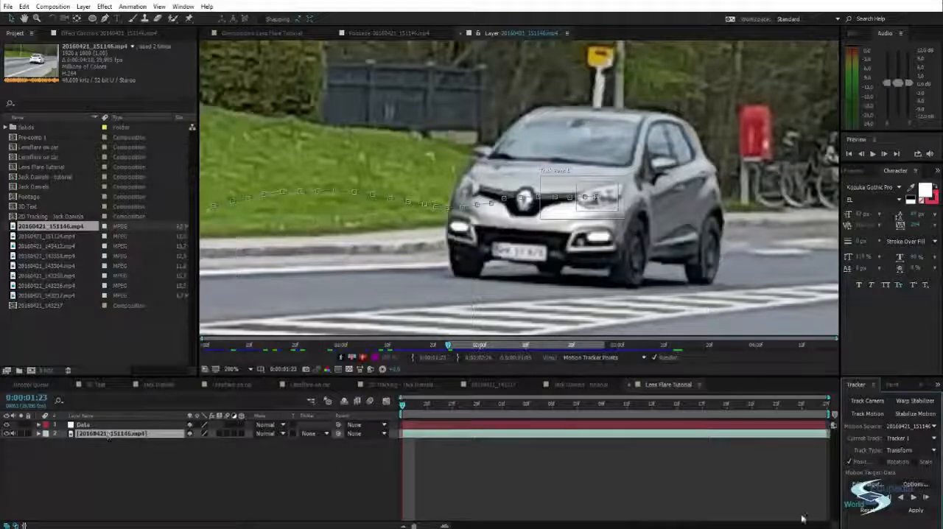
{"action": "left_click", "coordinate": [915, 509]}
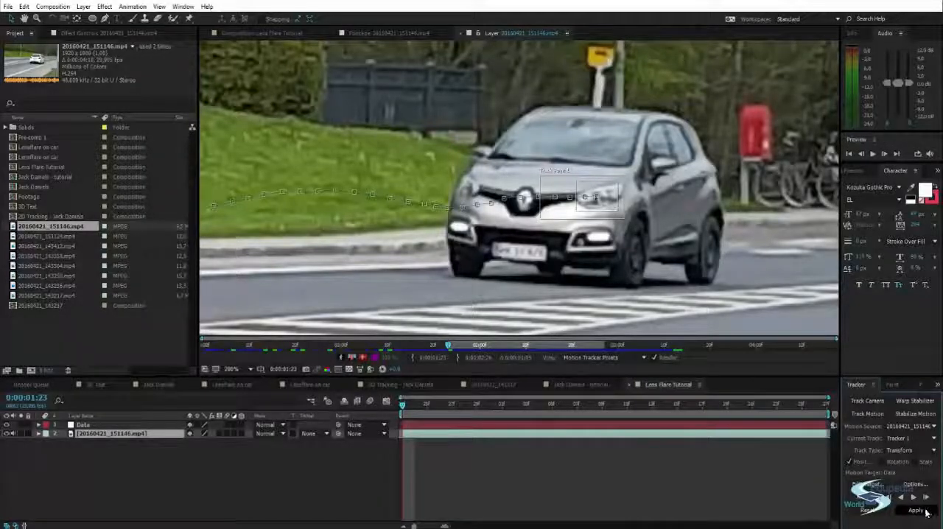
{"action": "left_click", "coordinate": [453, 278]}
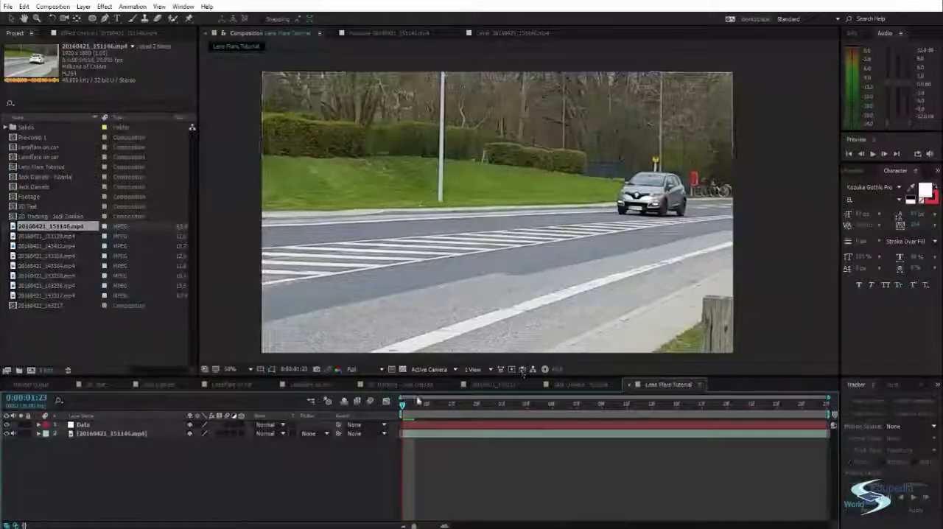
Rename the Data null layer to Left
{"action": "mouse_move", "coordinate": [403, 407]}
{"action": "left_mouse_down"}
{"action": "mouse_move", "coordinate": [564, 419]}
{"action": "mouse_move", "coordinate": [714, 374]}
{"action": "mouse_move", "coordinate": [816, 413]}
{"action": "mouse_move", "coordinate": [402, 410]}
{"action": "left_mouse_up"}
{"action": "left_click", "coordinate": [92, 426]}
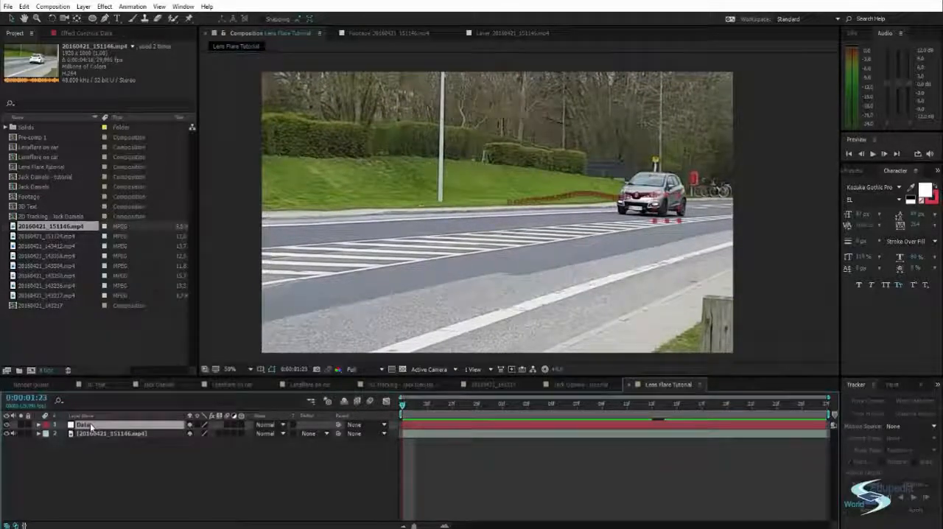
{"action": "key", "text": "Return"}
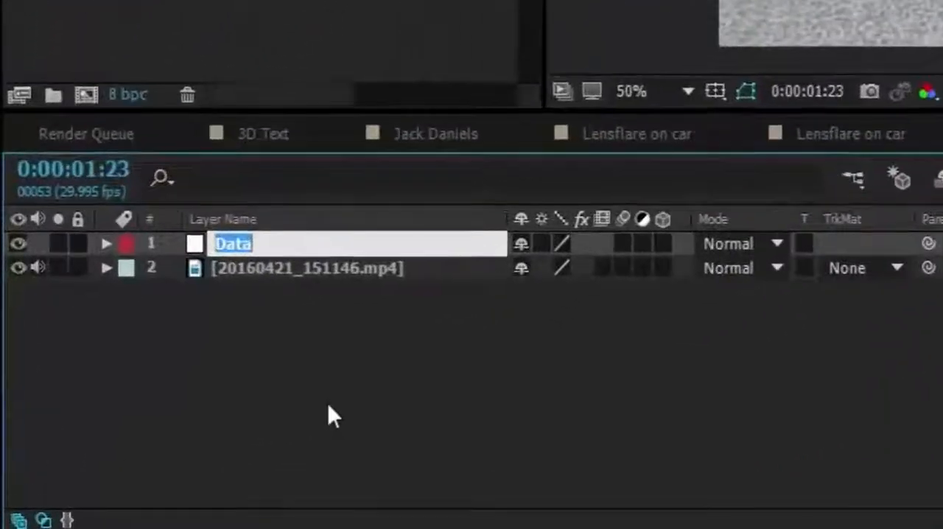
{"action": "type", "text": "Let"}
{"action": "key", "text": "Return"}
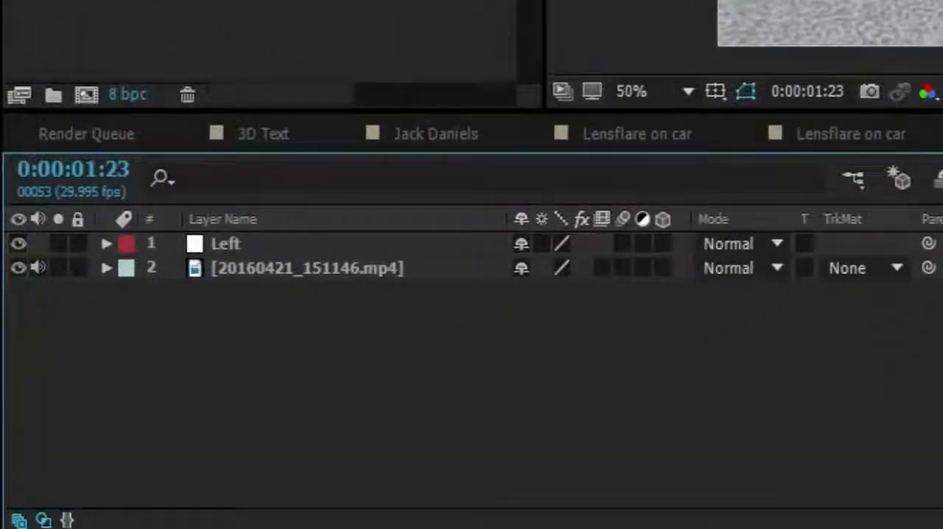
Rename the 20160421_151146.mp4 layer to Footage
{"action": "left_click", "coordinate": [381, 267]}
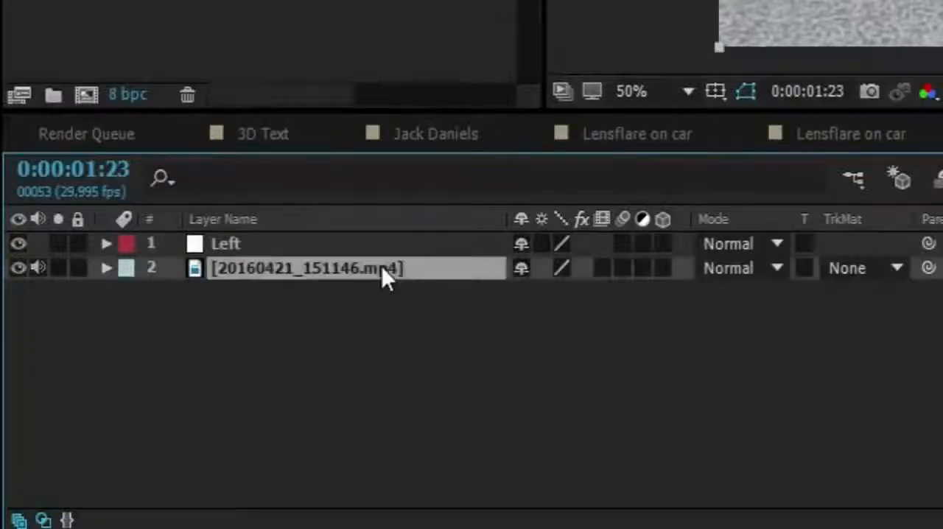
{"action": "key", "text": "Return"}
{"action": "type", "text": "Footage"}
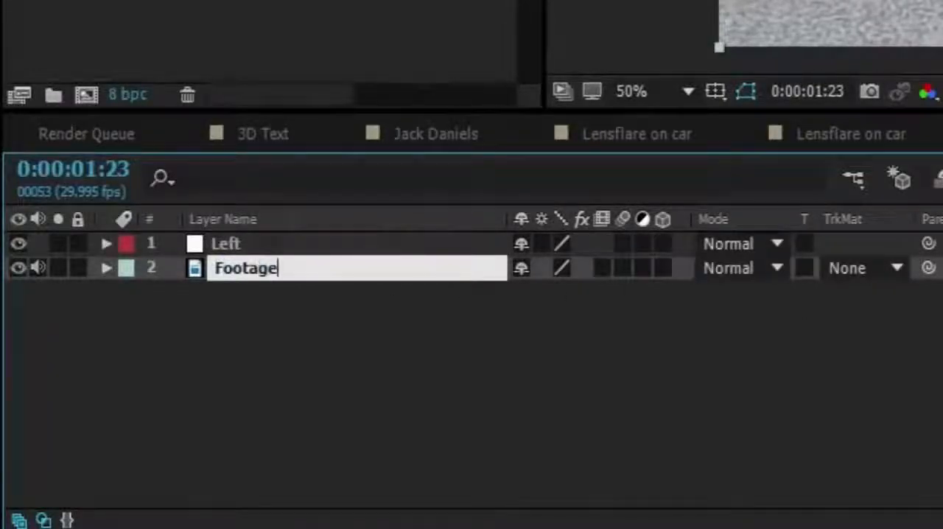
{"action": "key", "text": "Return"}
Start a second motion track on the Footage layer, placing its track point over the grass-side headlight with an enlarged search region
{"action": "right_click", "coordinate": [354, 267]}
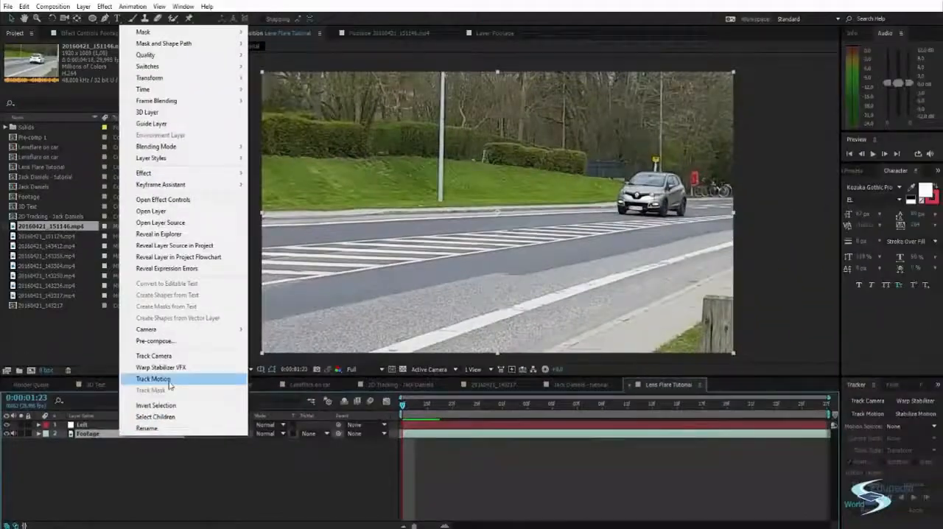
{"action": "left_click", "coordinate": [168, 380]}
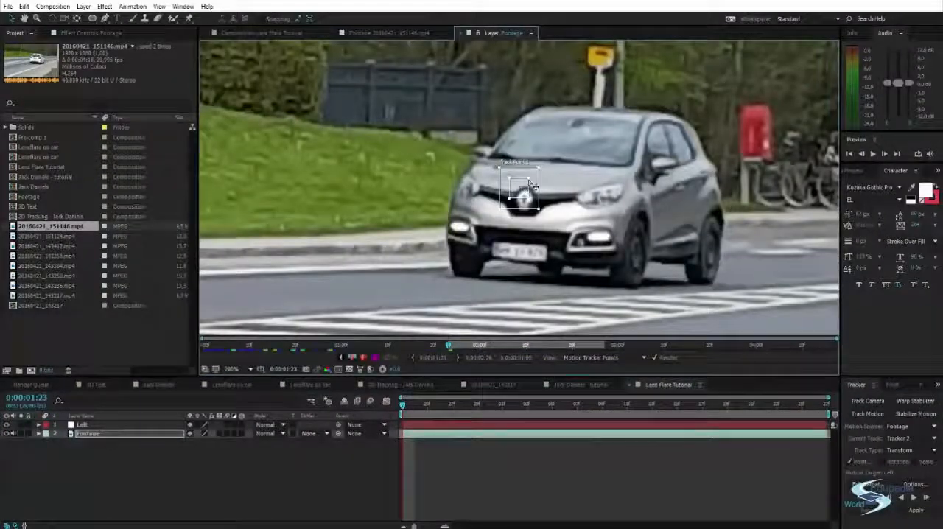
{"action": "left_click_drag", "start_coordinate": [536, 183], "coordinate": [484, 169]}
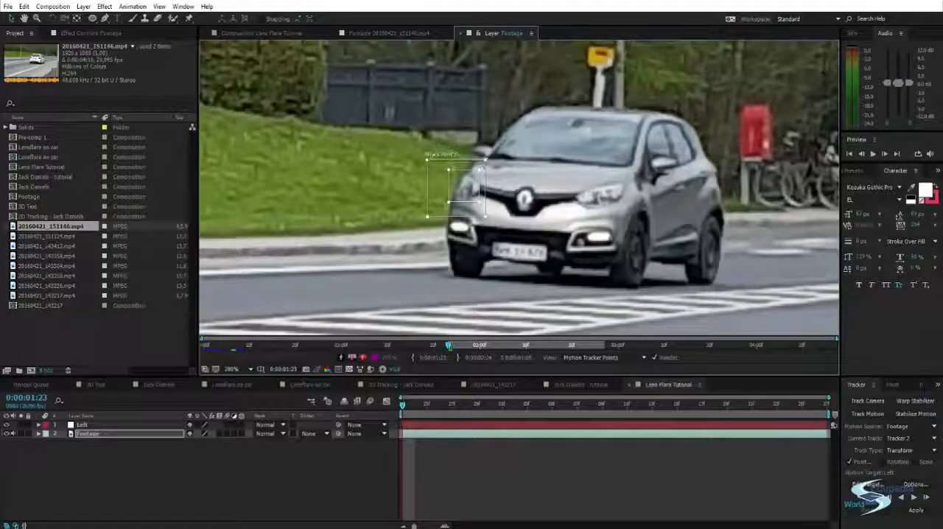
{"action": "left_click_drag", "start_coordinate": [427, 217], "coordinate": [409, 228]}
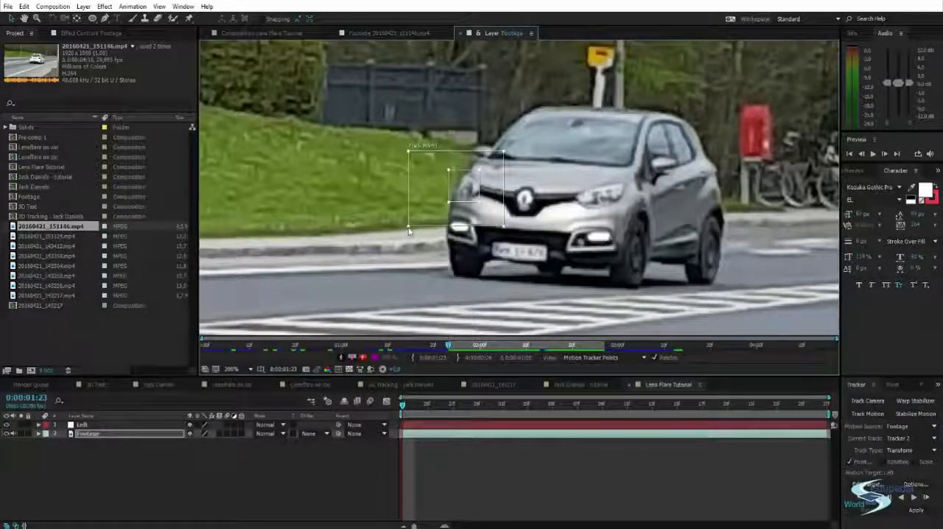
{"action": "left_click_drag", "start_coordinate": [450, 161], "coordinate": [464, 181]}
Analyze the grass-side headlight track forward to the end of the trimmed footage
{"action": "key", "text": "space"}
{"action": "left_click_drag", "start_coordinate": [570, 228], "coordinate": [663, 218]}
{"action": "scroll", "coordinate": [631, 224], "scroll_direction": "down", "scroll_amount": 1}
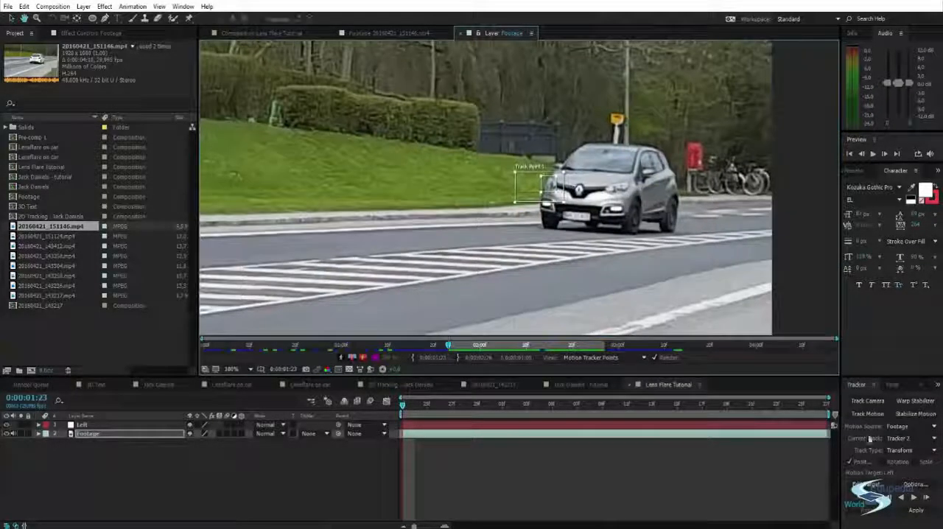
{"action": "left_click", "coordinate": [913, 498]}
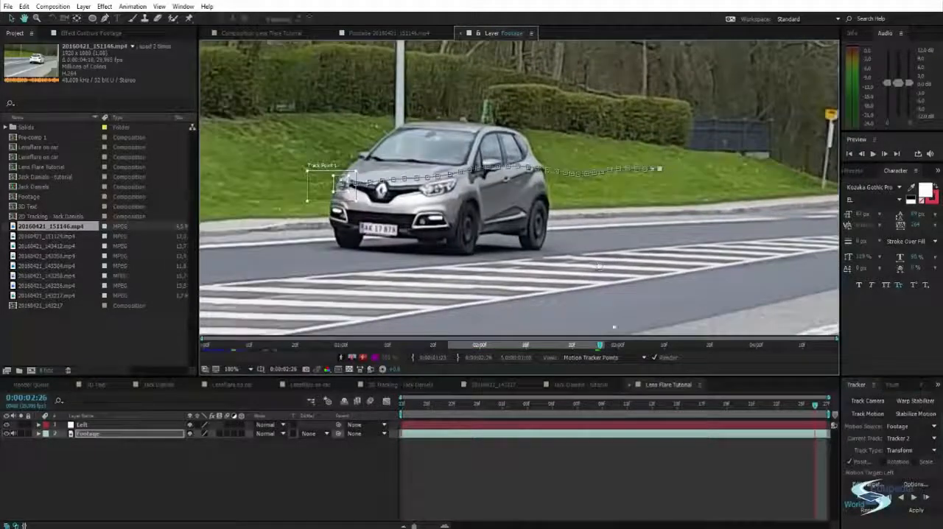
{"action": "mouse_move", "coordinate": [815, 405]}
{"action": "left_mouse_down"}
{"action": "mouse_move", "coordinate": [585, 378]}
{"action": "mouse_move", "coordinate": [378, 372]}
{"action": "mouse_move", "coordinate": [816, 404]}
{"action": "left_mouse_up"}
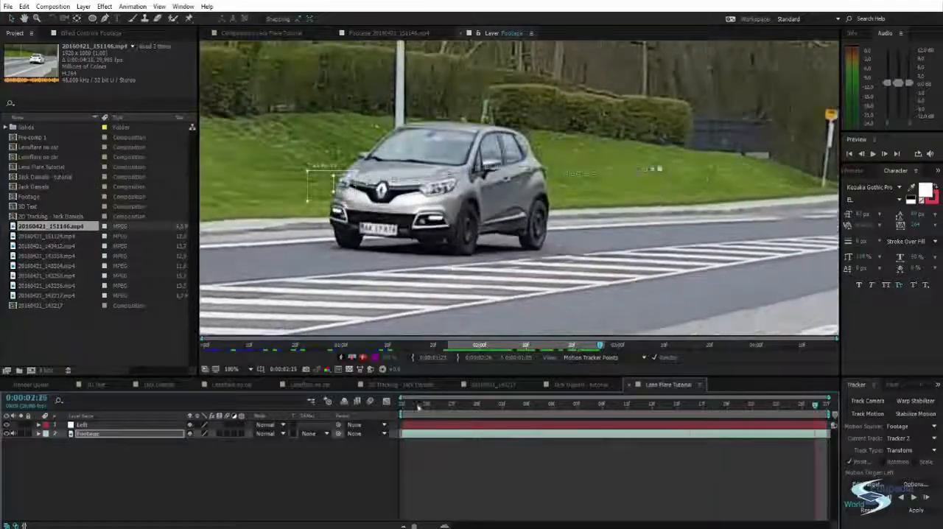
Add another null object to the composition and name it Right
{"action": "left_click", "coordinate": [168, 473]}
{"action": "key", "text": "ctrl+alt+shift+y"}
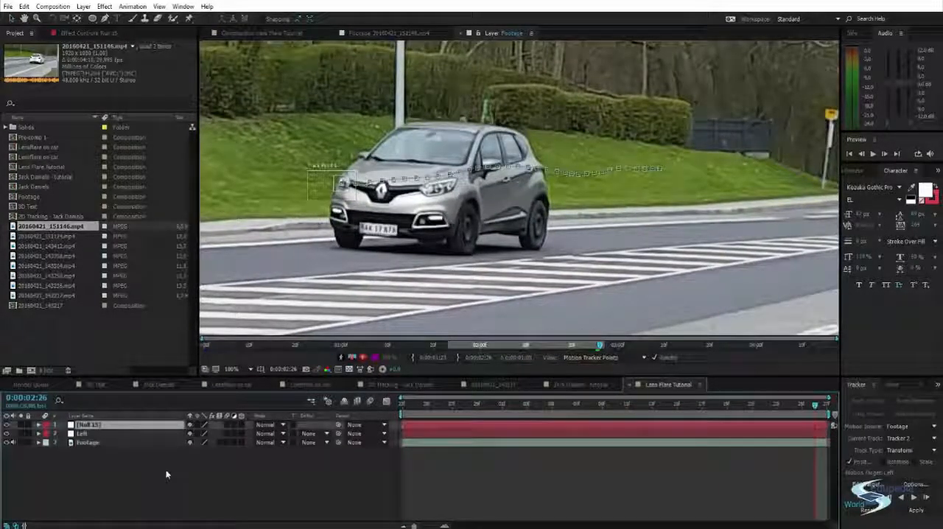
{"action": "key", "text": "Return"}
{"action": "type", "text": "Ri"}
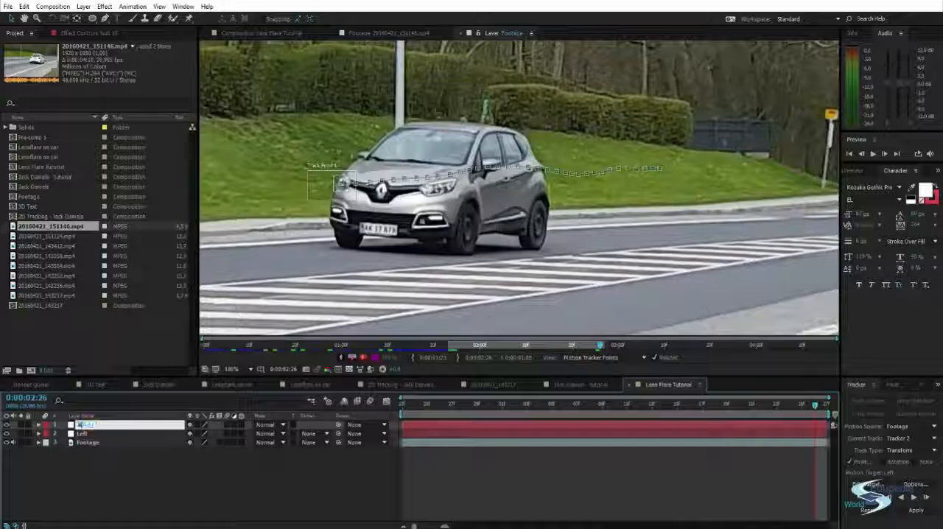
{"action": "type", "text": "ght"}
{"action": "key", "text": "Return"}
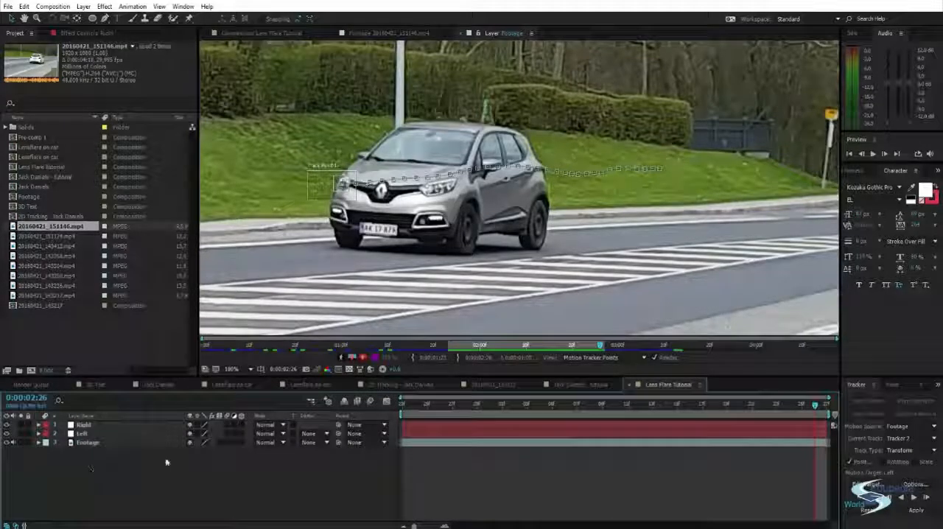
Set the Right null as the motion target of Tracker 2, apply the track in X and Y, and play it back
{"action": "left_click", "coordinate": [867, 483]}
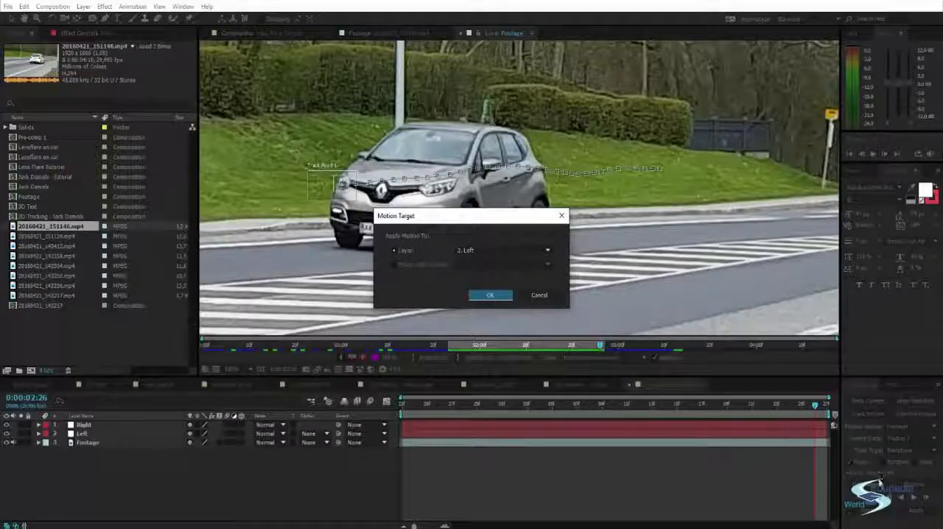
{"action": "left_click", "coordinate": [501, 251]}
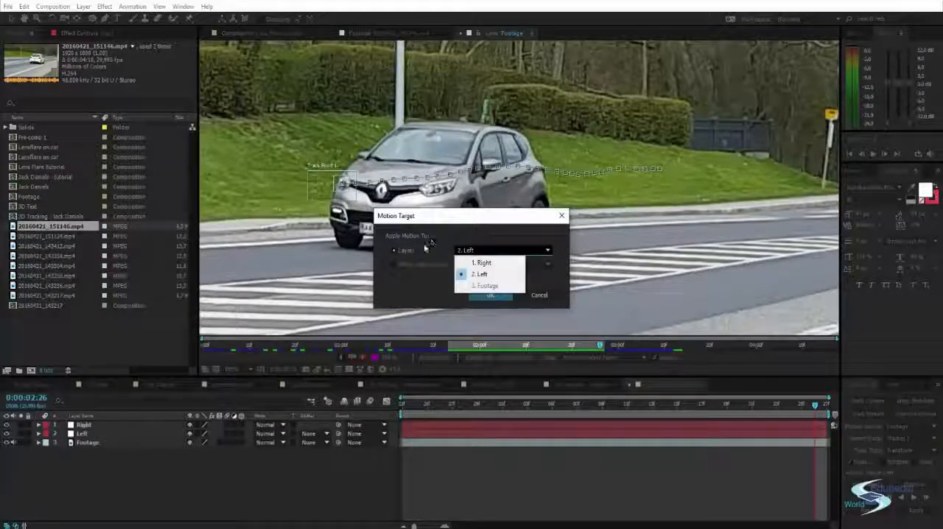
{"action": "left_click", "coordinate": [489, 263]}
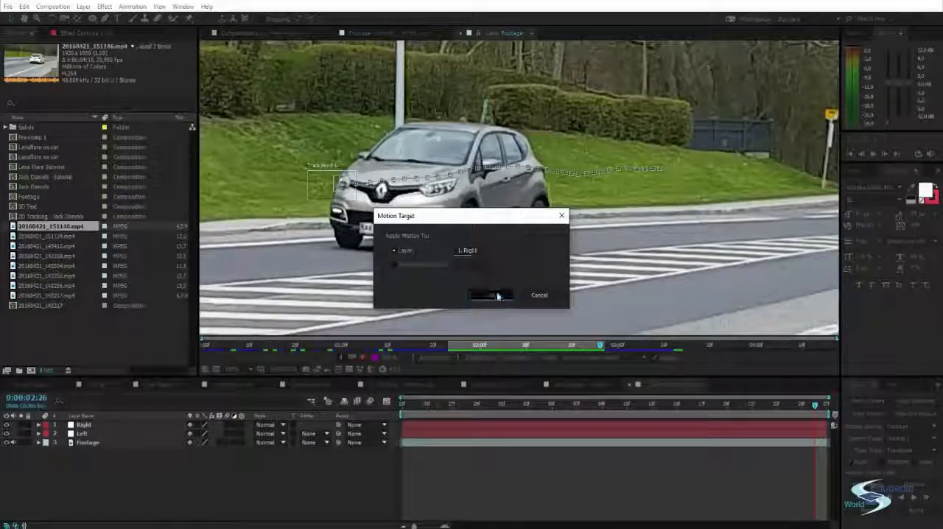
{"action": "left_click", "coordinate": [490, 295]}
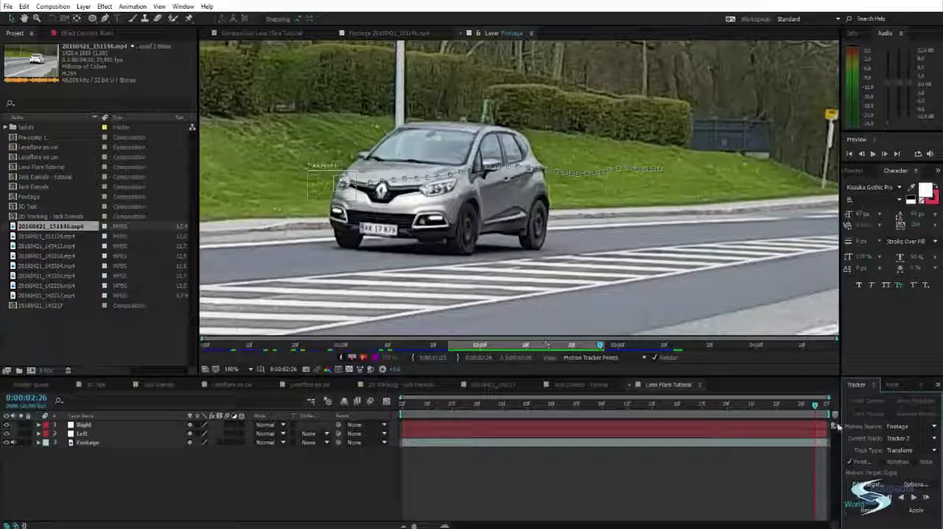
{"action": "left_click", "coordinate": [915, 510]}
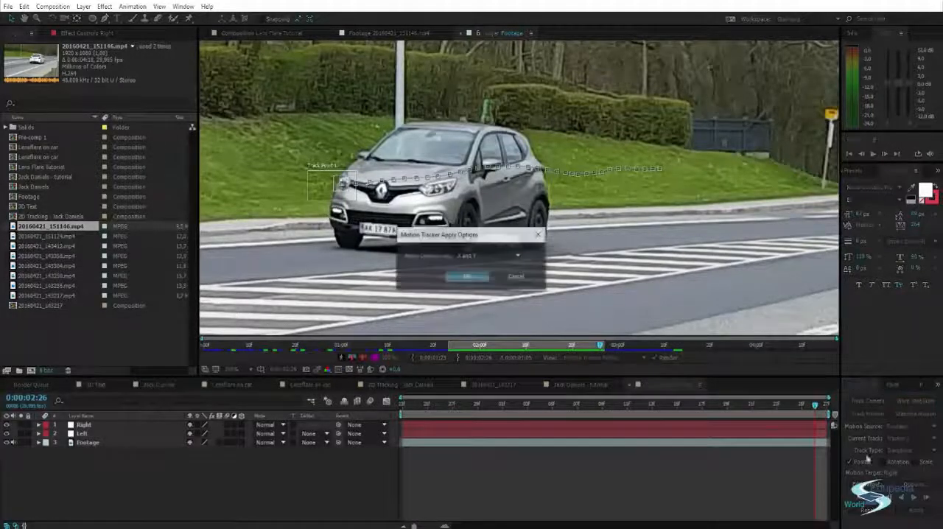
{"action": "left_click", "coordinate": [462, 272]}
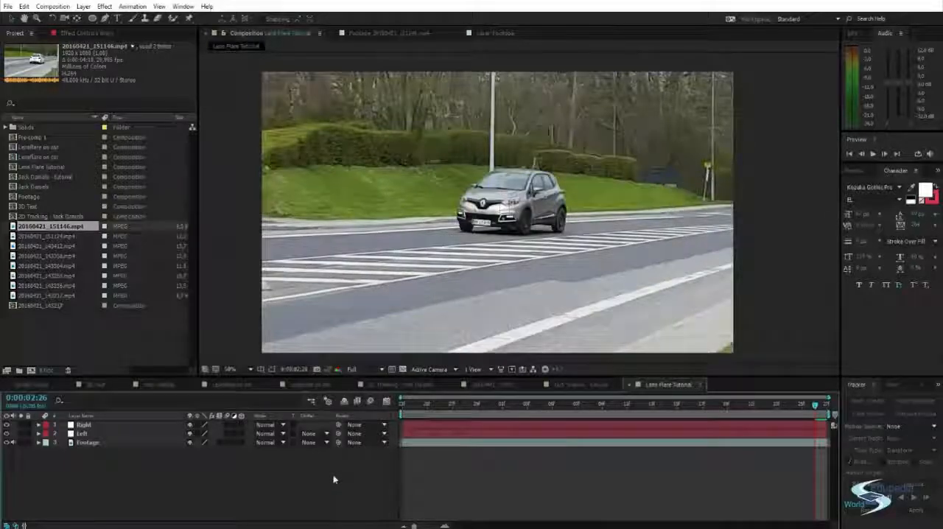
{"action": "left_click_drag", "start_coordinate": [468, 401], "coordinate": [840, 405]}
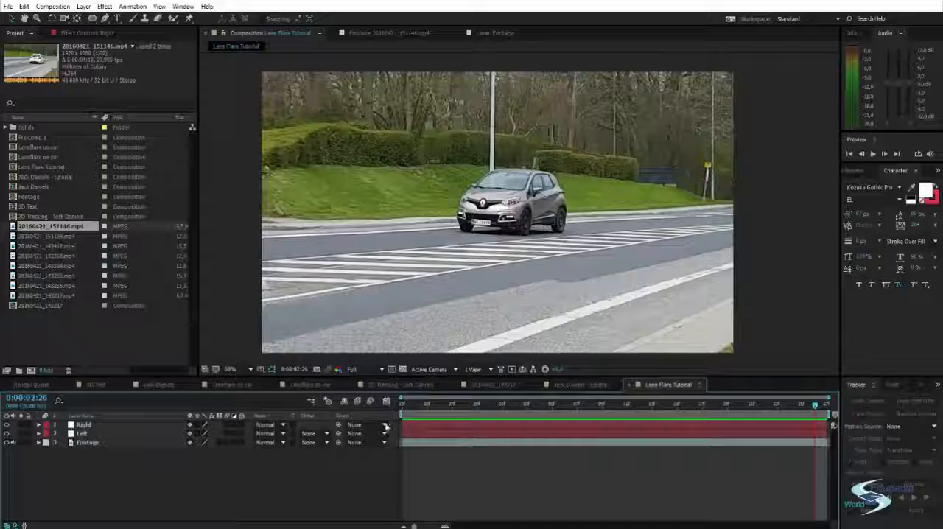
Start a third motion track on the Footage layer at 0:00:01:23 and fit its track point around the grass-side headlight
{"action": "left_click", "coordinate": [181, 443]}
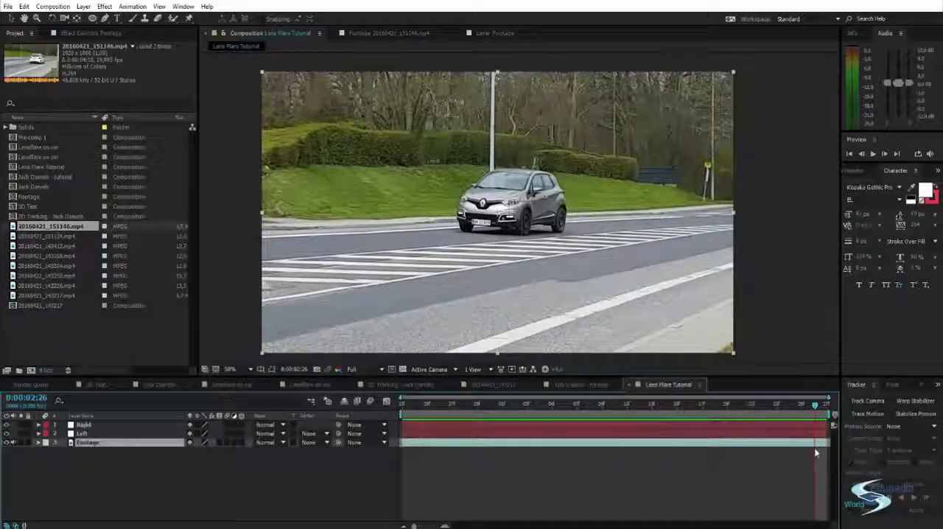
{"action": "left_click", "coordinate": [867, 413]}
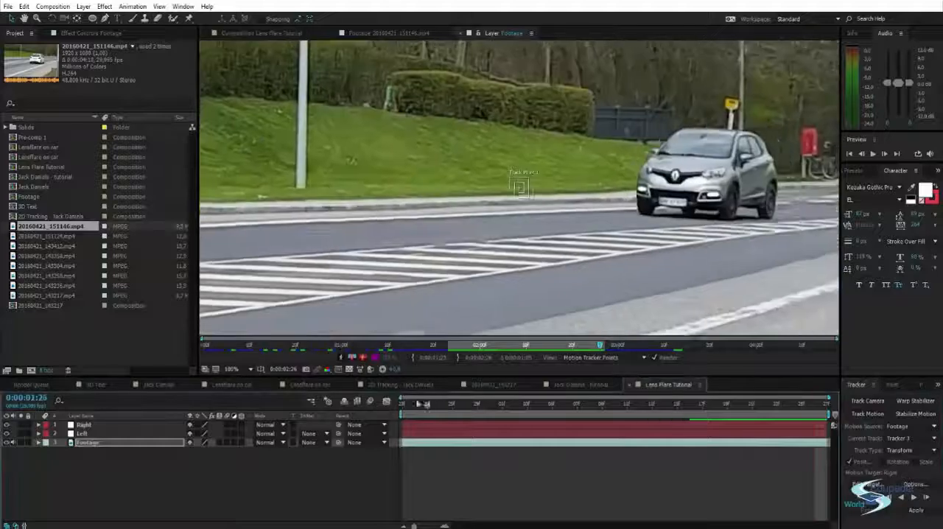
{"action": "left_click_drag", "start_coordinate": [425, 405], "coordinate": [402, 403]}
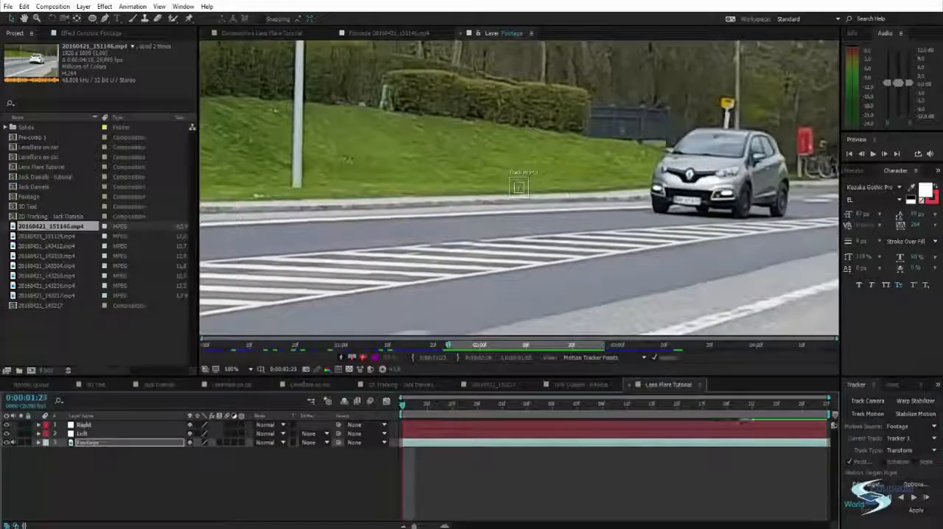
{"action": "left_click_drag", "start_coordinate": [519, 187], "coordinate": [670, 169]}
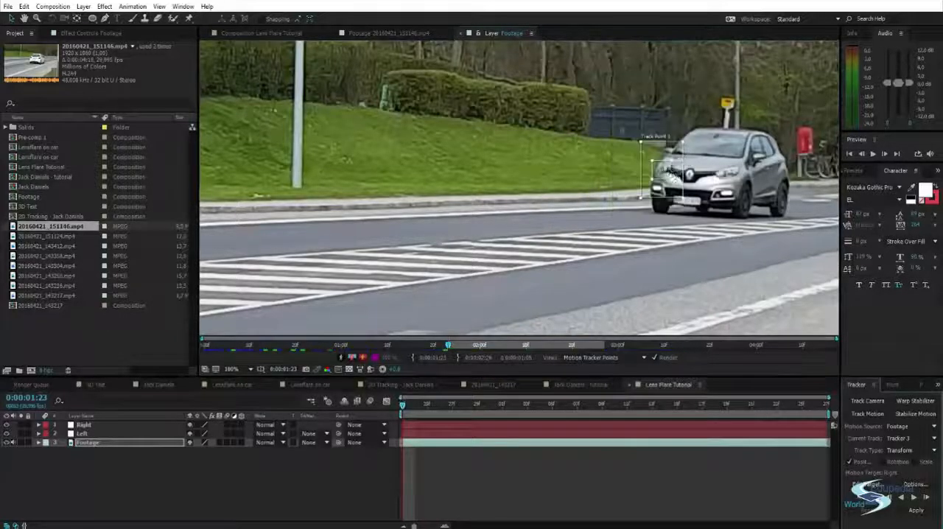
{"action": "scroll", "coordinate": [671, 170], "scroll_direction": "up", "scroll_amount": 4}
{"action": "left_click_drag", "start_coordinate": [604, 77], "coordinate": [570, 134]}
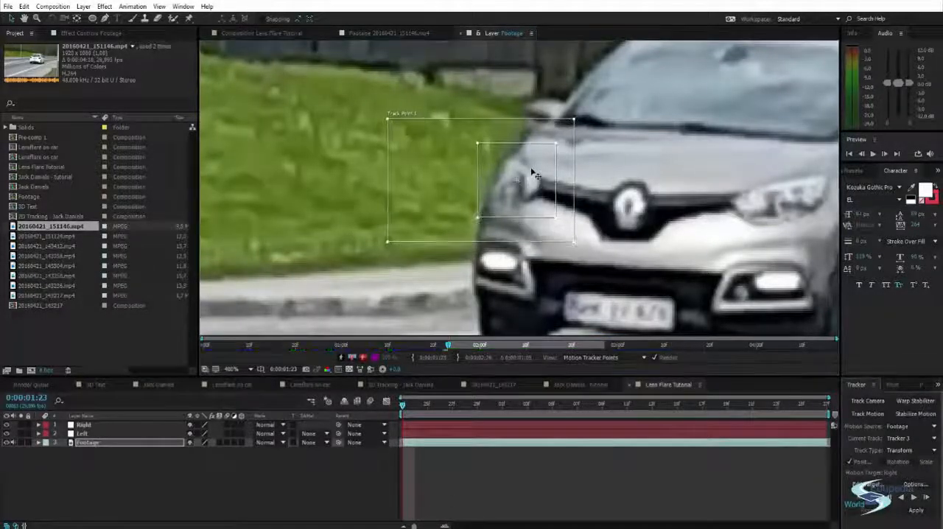
{"action": "scroll", "coordinate": [530, 181], "scroll_direction": "down", "scroll_amount": 4}
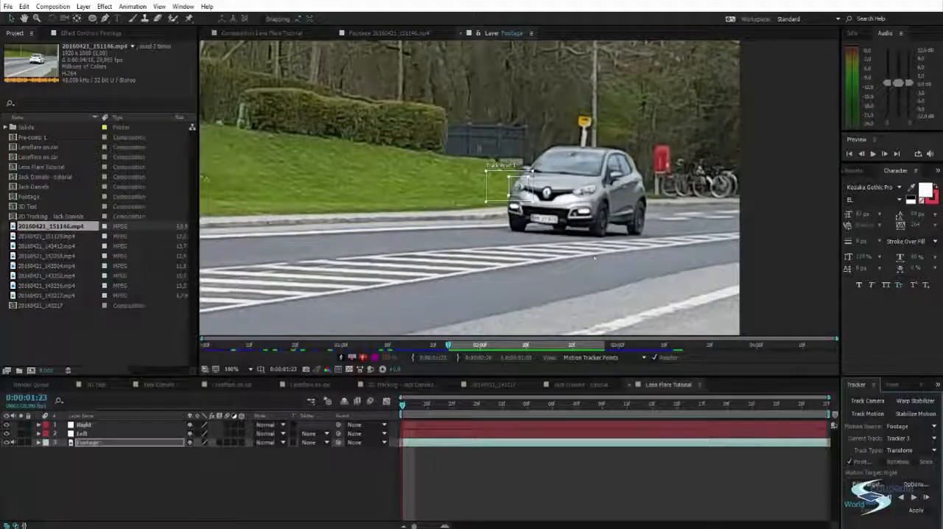
Analyze Tracker 3 forward through the footage and apply its motion to the Right null
{"action": "left_click", "coordinate": [927, 498]}
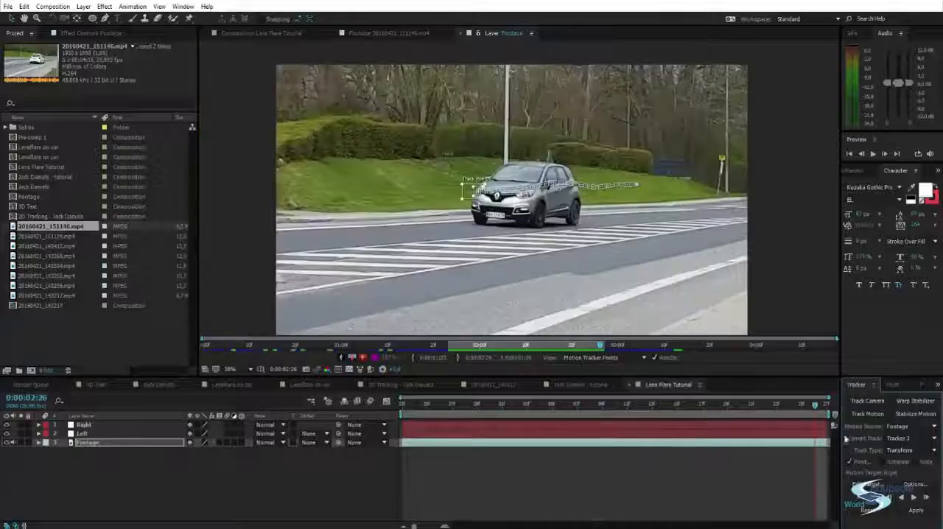
{"action": "left_click", "coordinate": [867, 484]}
{"action": "left_click", "coordinate": [490, 294]}
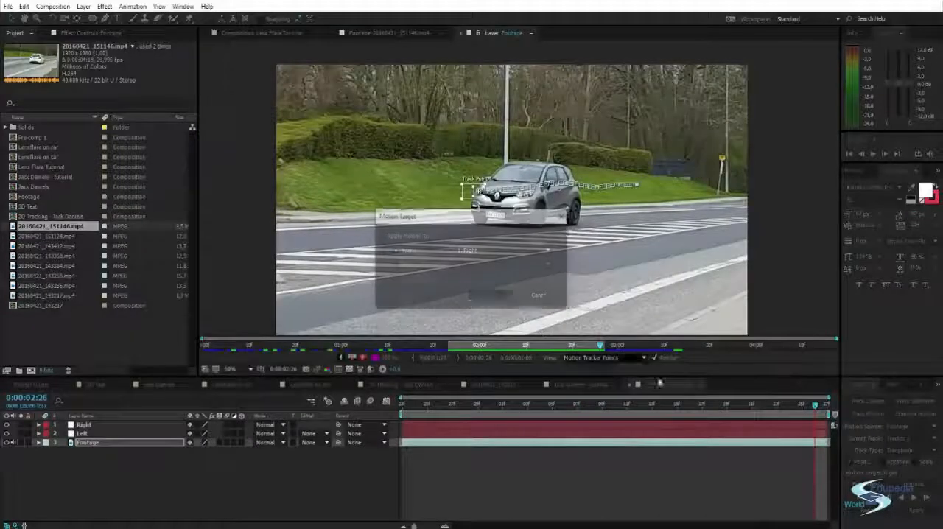
{"action": "left_click", "coordinate": [915, 510]}
{"action": "left_click", "coordinate": [467, 275]}
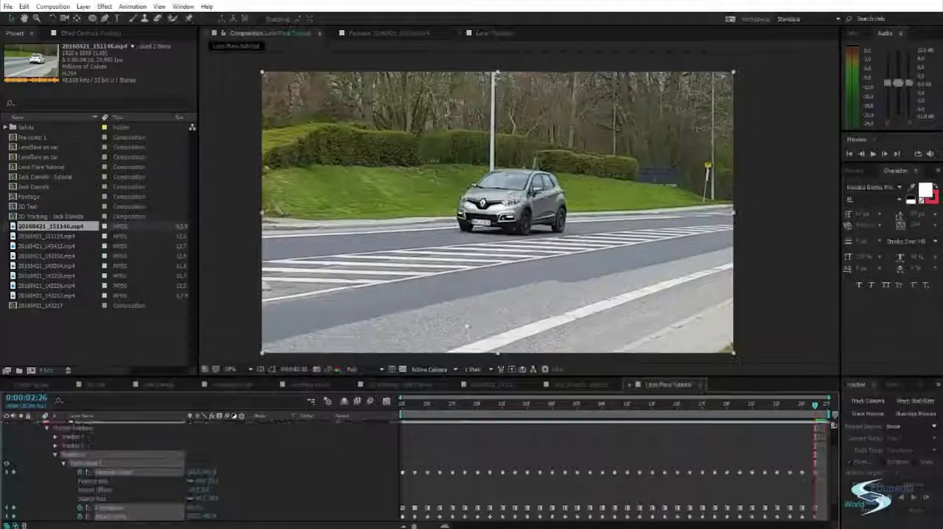
Examine the motion trackers listed under the Footage layer and collapse the layer's properties
{"action": "scroll", "coordinate": [92, 444], "scroll_direction": "up", "scroll_amount": 2}
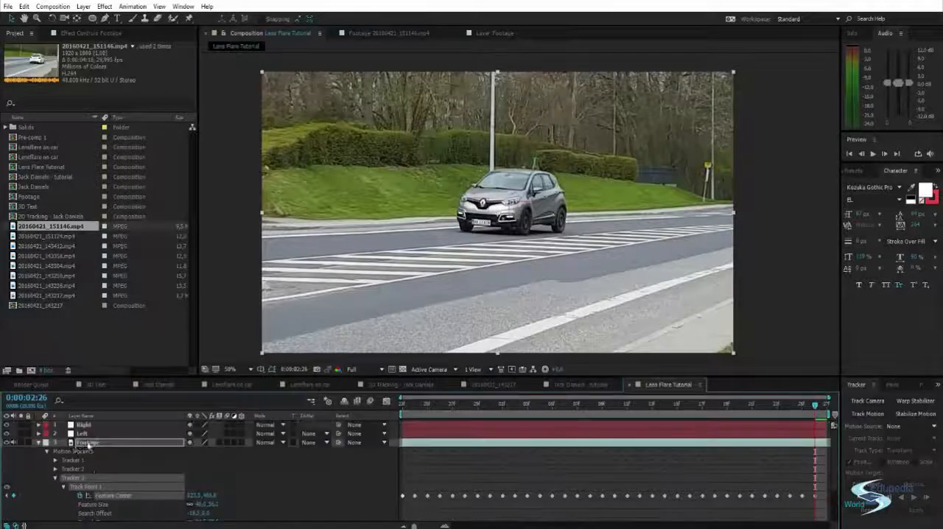
{"action": "left_click", "coordinate": [38, 442]}
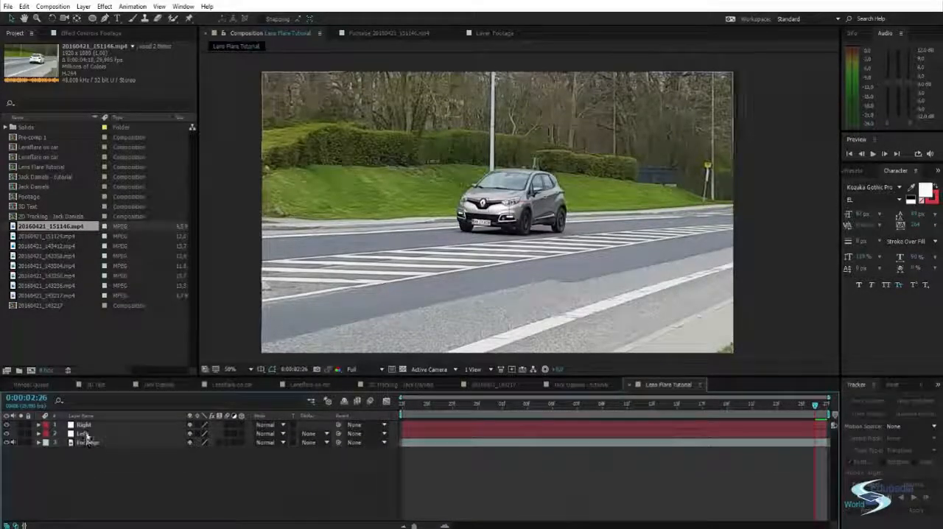
{"action": "left_click", "coordinate": [39, 442]}
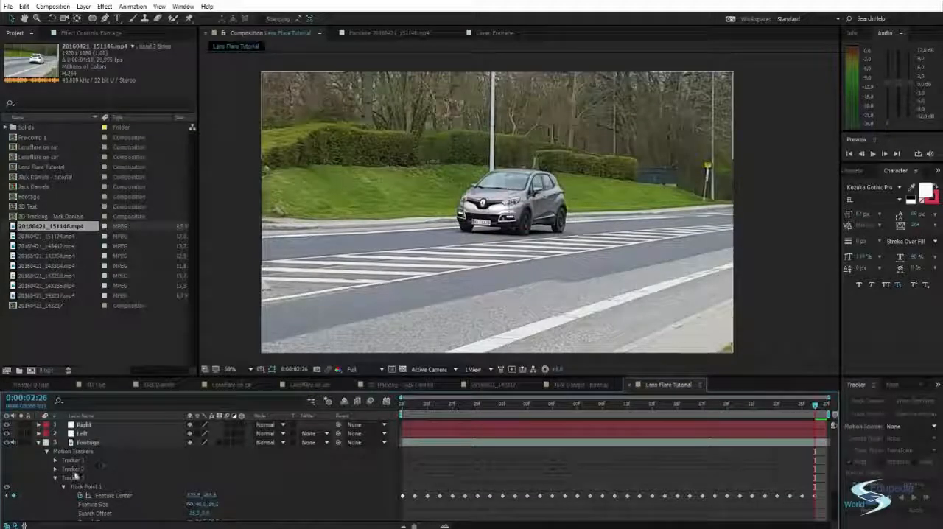
{"action": "left_click", "coordinate": [74, 469]}
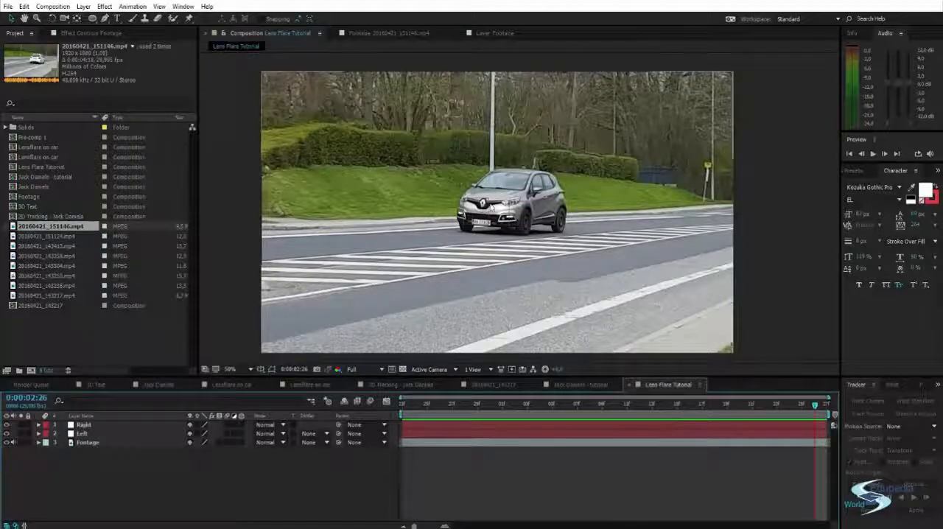
Add a new black solid named Flare above the Right null
{"action": "scroll", "coordinate": [496, 208], "scroll_direction": "up", "scroll_amount": 2}
{"action": "scroll", "coordinate": [496, 208], "scroll_direction": "down", "scroll_amount": 2}
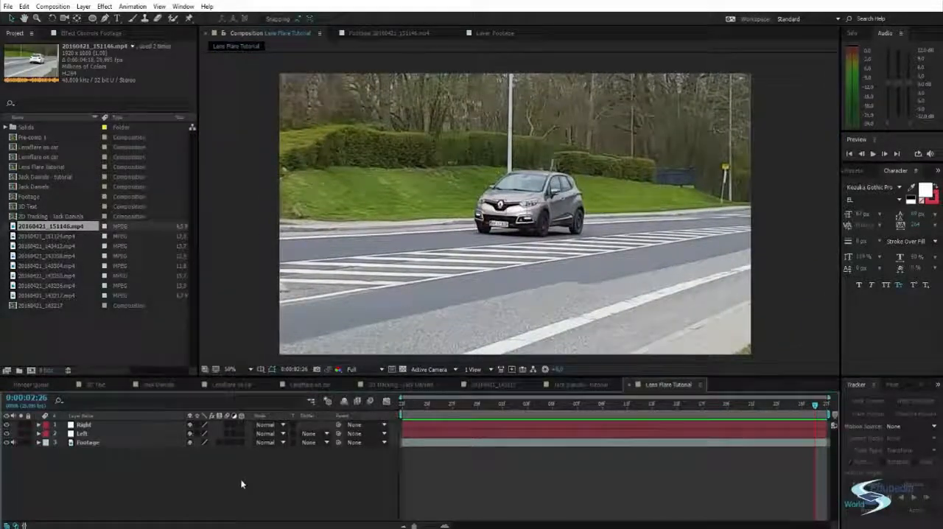
{"action": "key", "text": "ctrl+y"}
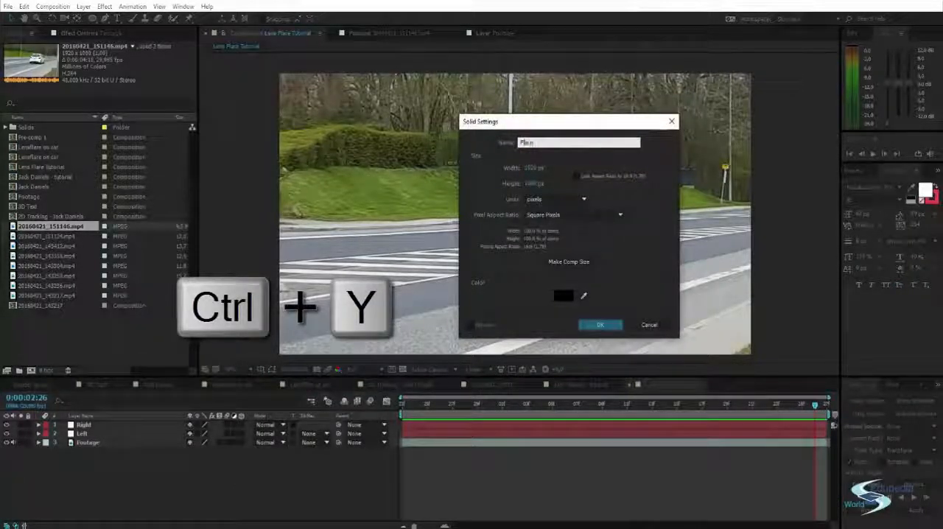
{"action": "key", "text": "Return"}
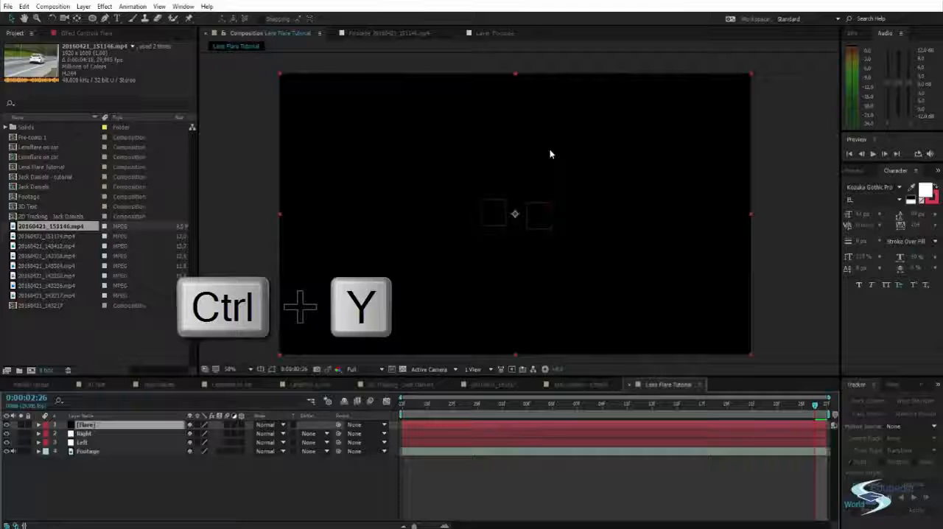
Find the Lens Flare effect and apply it to the Flare solid
{"action": "left_click", "coordinate": [851, 172]}
{"action": "left_click", "coordinate": [883, 183]}
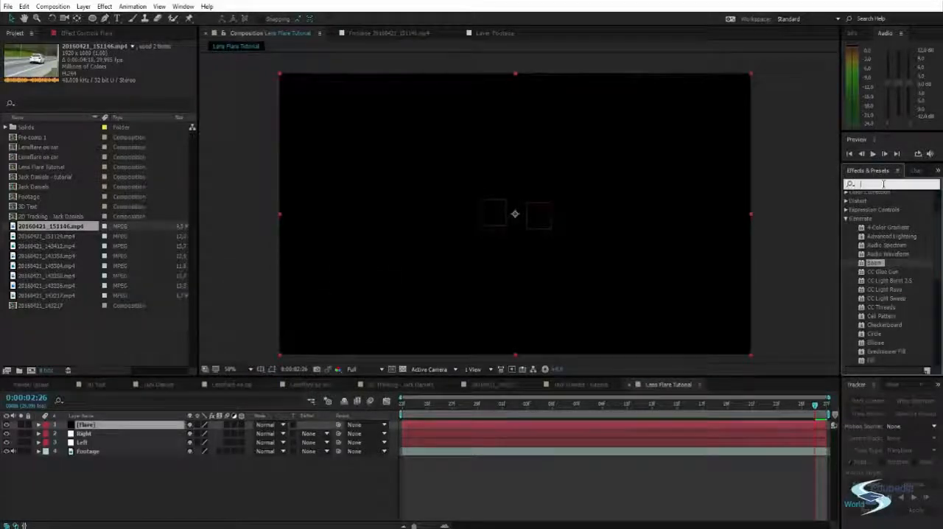
{"action": "type", "text": "lens"}
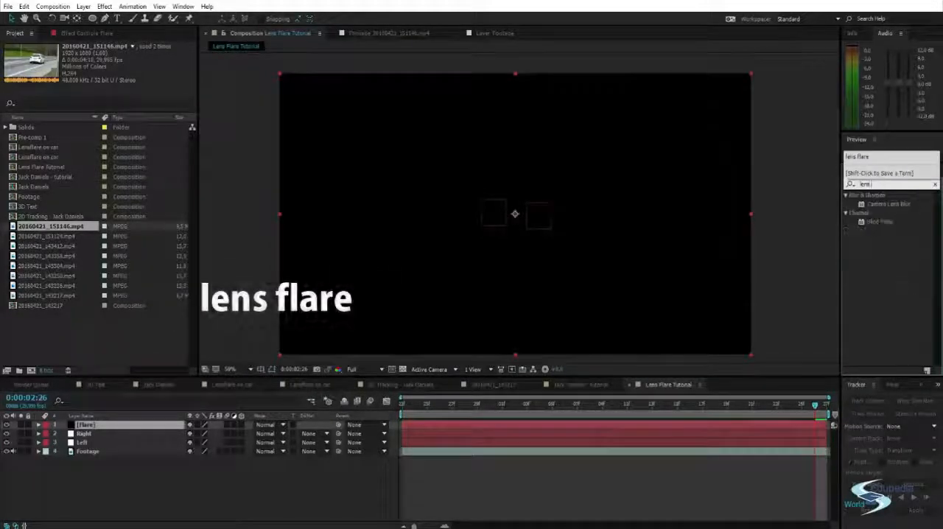
{"action": "type", "text": " flare"}
{"action": "left_click_drag", "start_coordinate": [880, 203], "coordinate": [593, 182]}
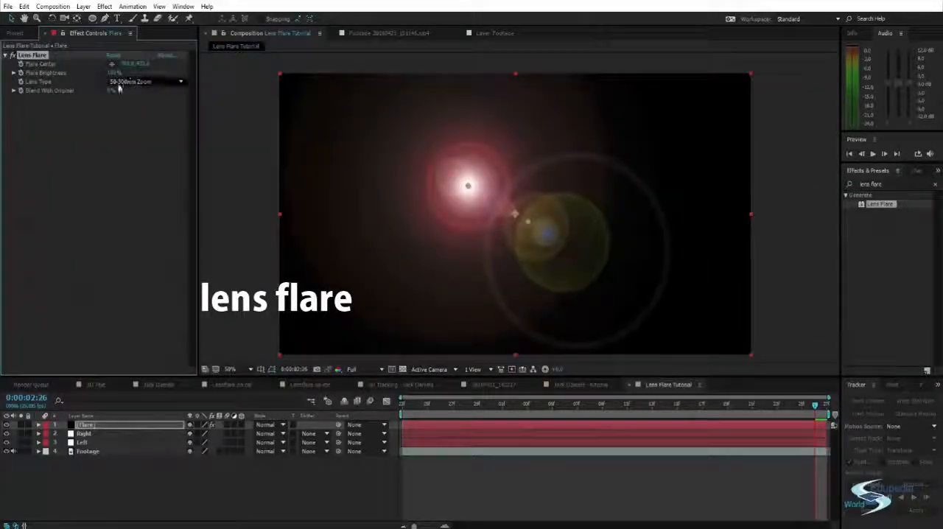
Try the 35mm Prime lens type and the Screen blending mode on the Flare layer, and restore the mode to Normal
{"action": "left_click", "coordinate": [146, 81]}
{"action": "left_click", "coordinate": [139, 103]}
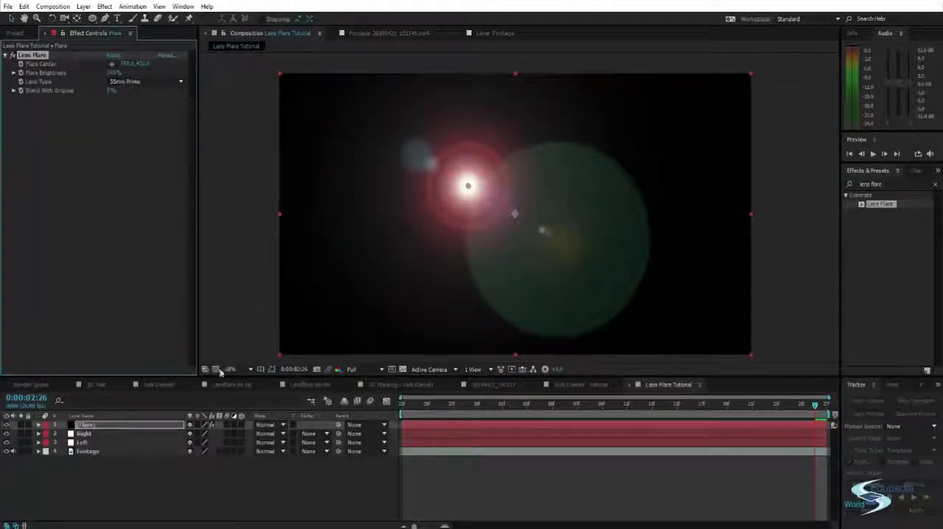
{"action": "left_click", "coordinate": [267, 425]}
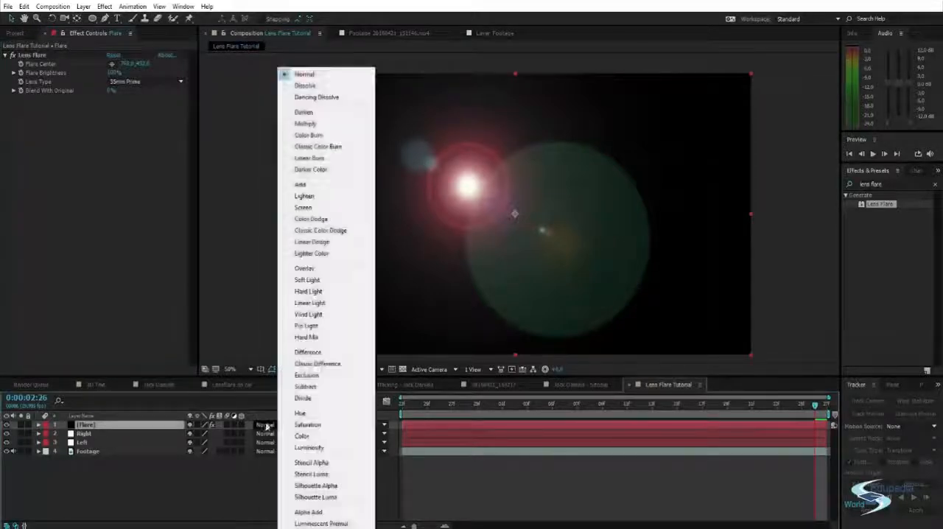
{"action": "left_click", "coordinate": [321, 208]}
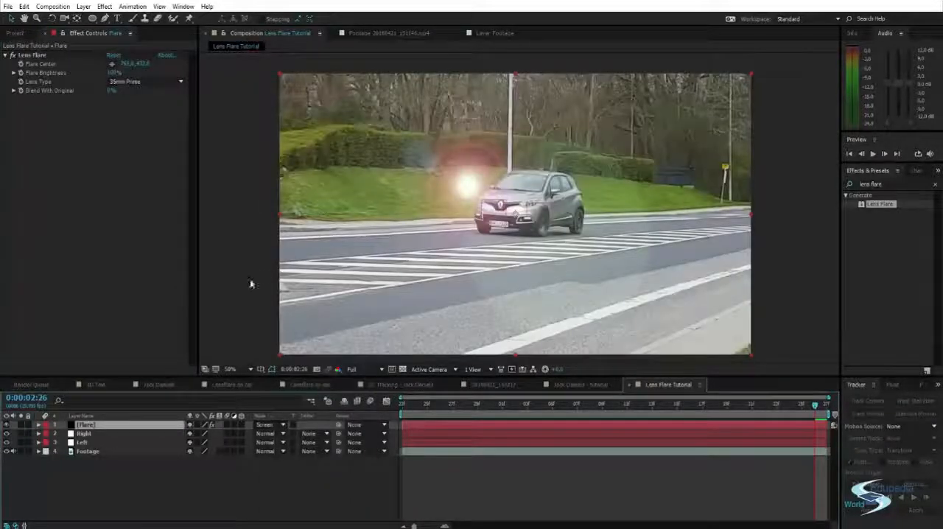
{"action": "left_click", "coordinate": [265, 425]}
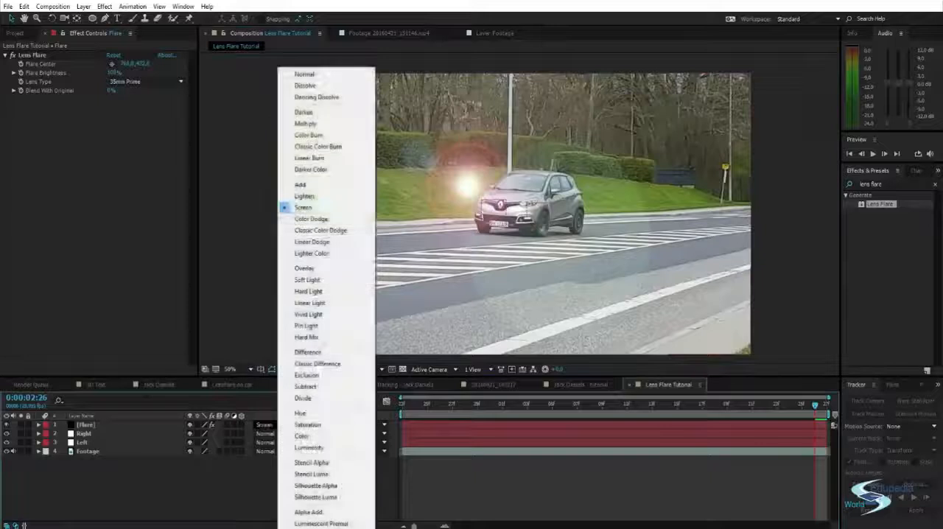
{"action": "left_click", "coordinate": [304, 75]}
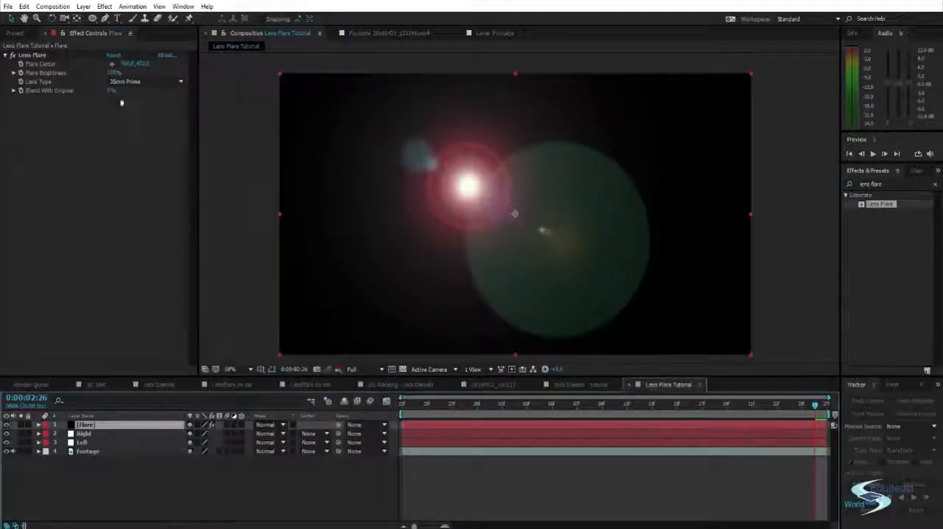
Try moving the lens flare's center across the frame and undo the move
{"action": "left_click", "coordinate": [46, 64]}
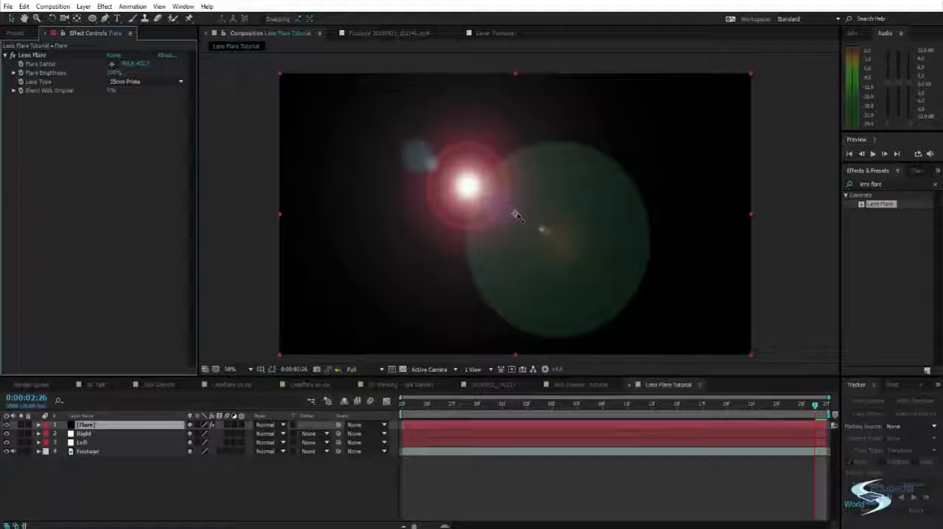
{"action": "left_click_drag", "start_coordinate": [473, 192], "coordinate": [565, 190]}
{"action": "key", "text": "ctrl+z"}
{"action": "key", "text": "ctrl+z"}
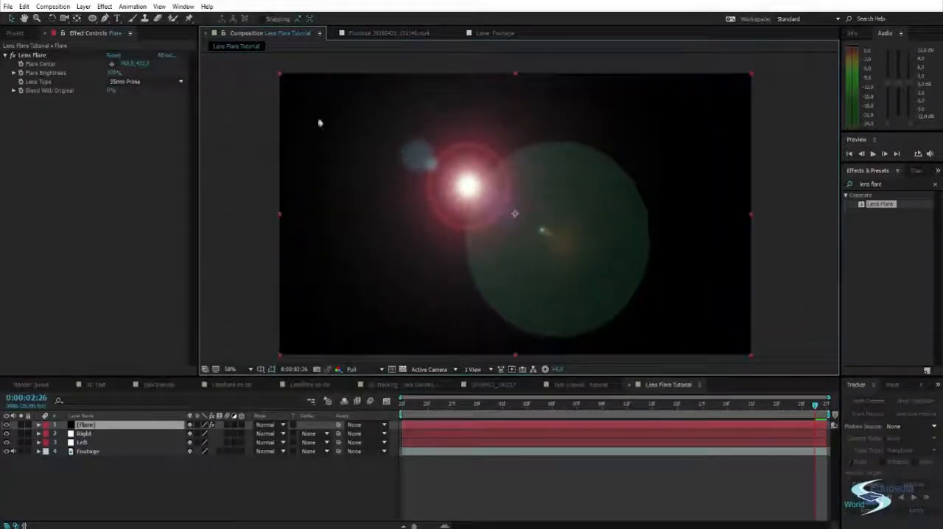
{"action": "left_click", "coordinate": [45, 64]}
{"action": "left_click_drag", "start_coordinate": [467, 189], "coordinate": [620, 193]}
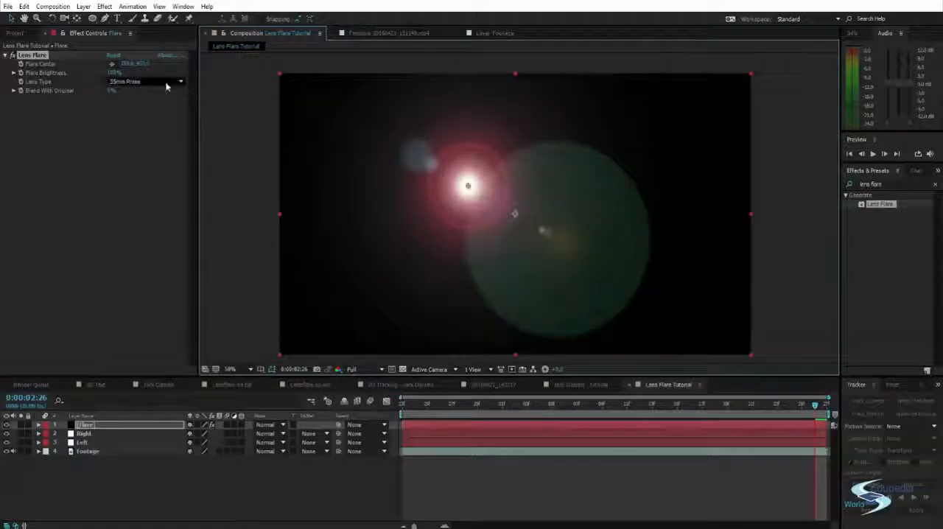
Compare the lens types, choose 105mm Prime for the flare, and set the Flare layer's blending mode to Screen
{"action": "left_click", "coordinate": [166, 83]}
{"action": "left_click", "coordinate": [142, 116]}
{"action": "left_click", "coordinate": [139, 82]}
{"action": "left_click", "coordinate": [140, 115]}
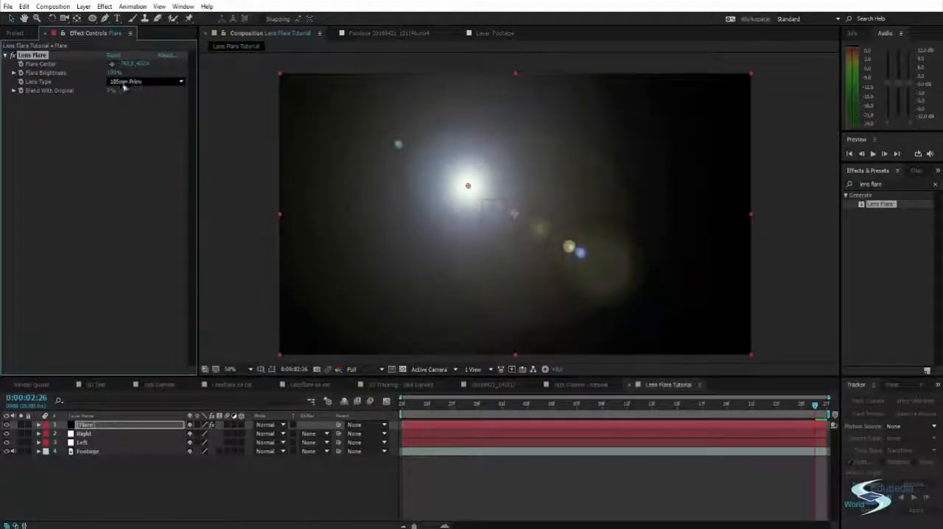
{"action": "left_click", "coordinate": [139, 81]}
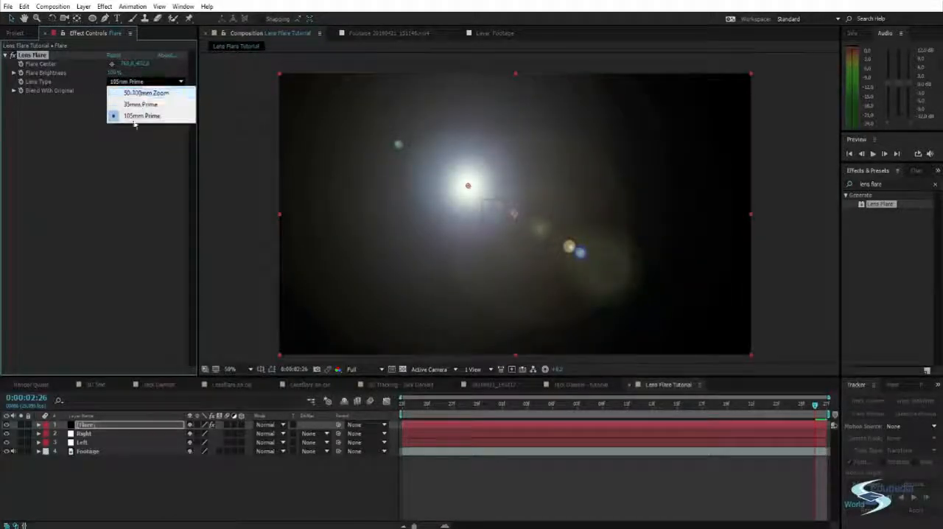
{"action": "left_click", "coordinate": [140, 116]}
{"action": "left_click", "coordinate": [128, 82]}
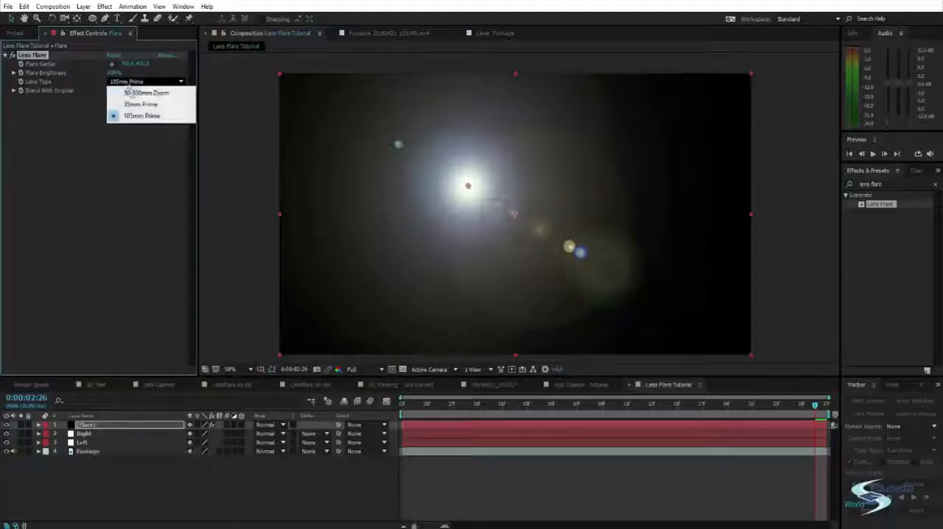
{"action": "left_click", "coordinate": [146, 93]}
{"action": "left_click", "coordinate": [139, 82]}
{"action": "left_click", "coordinate": [140, 115]}
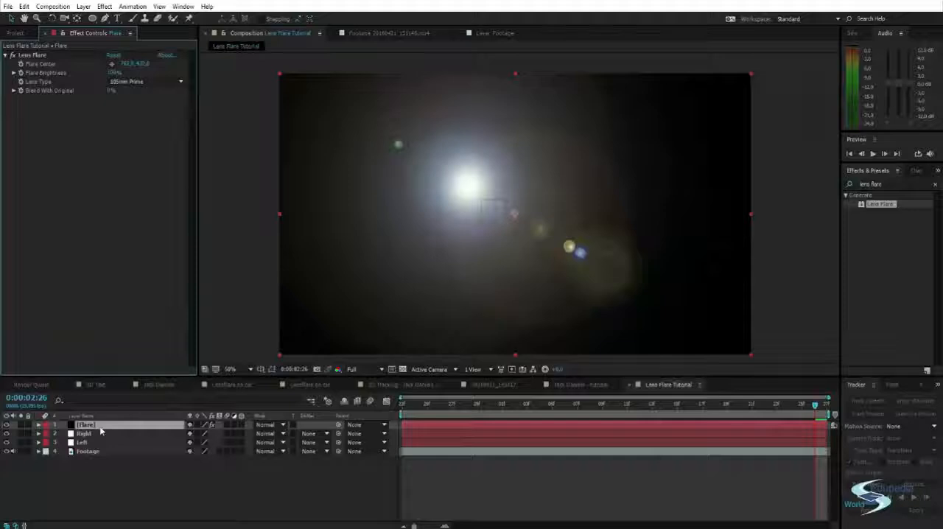
{"action": "left_click", "coordinate": [277, 424]}
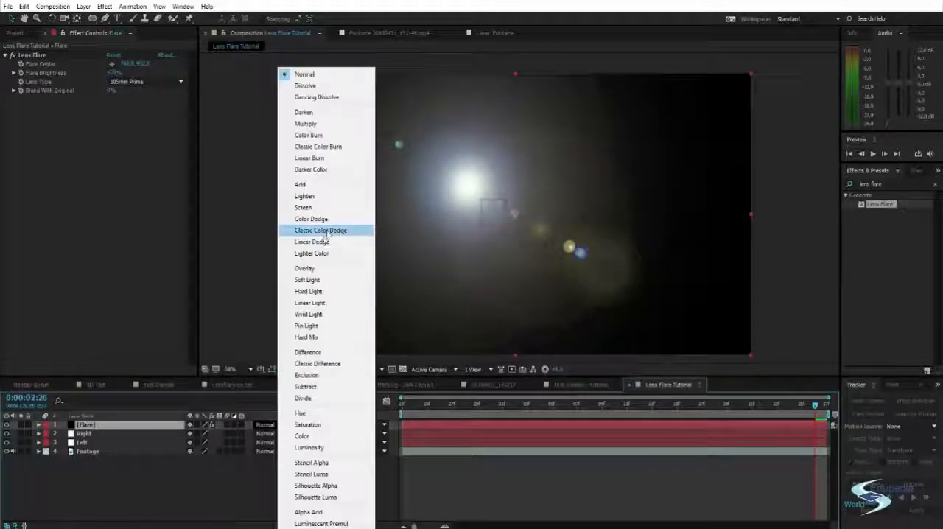
{"action": "left_click", "coordinate": [315, 209]}
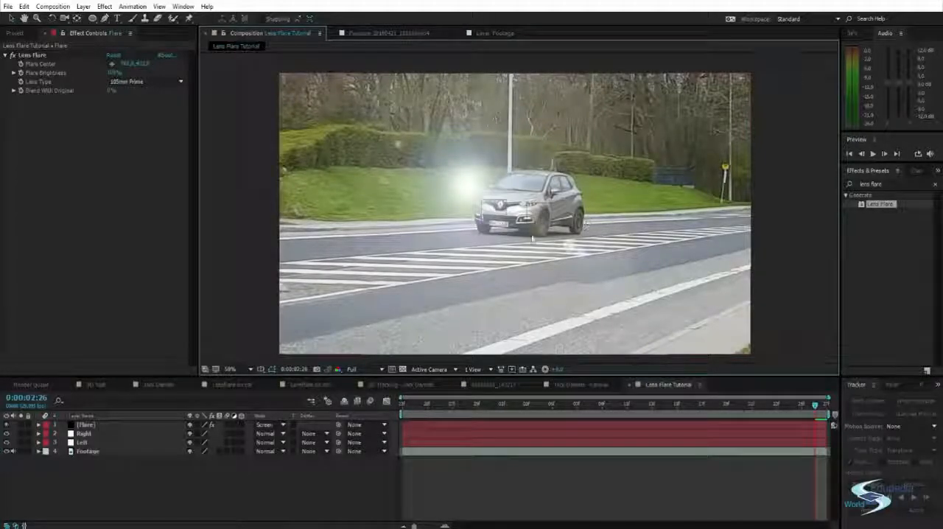
Copy all Position keyframes of the Right null and place the playhead at 0:00:01:23
{"action": "left_click", "coordinate": [92, 436]}
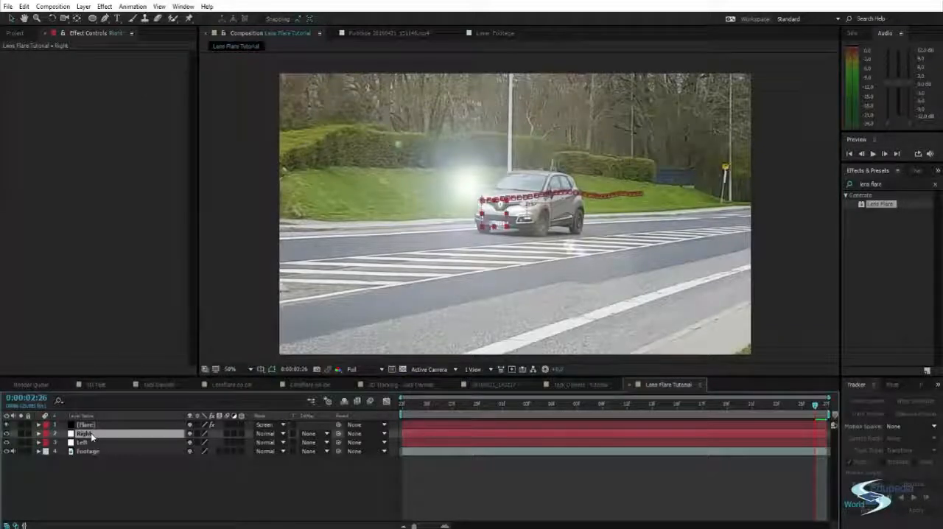
{"action": "key", "text": "p"}
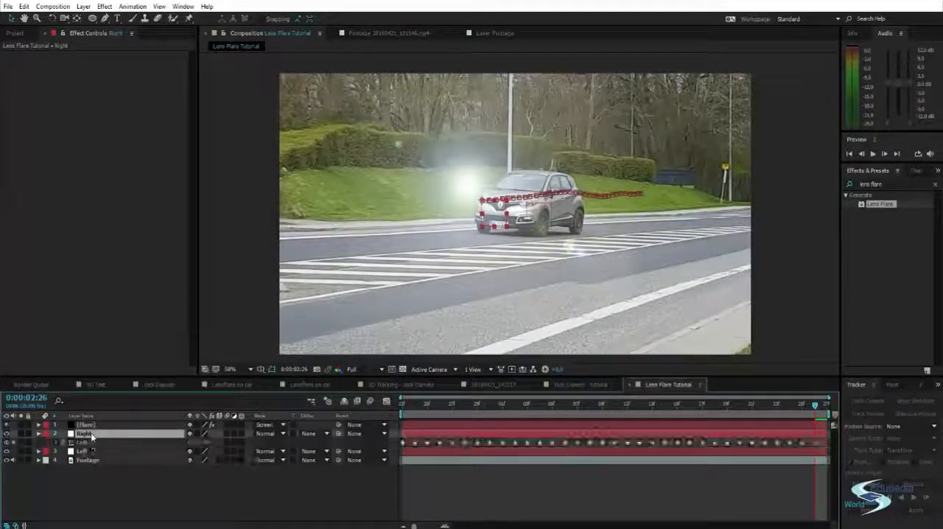
{"action": "left_click", "coordinate": [88, 441]}
{"action": "left_click", "coordinate": [410, 401]}
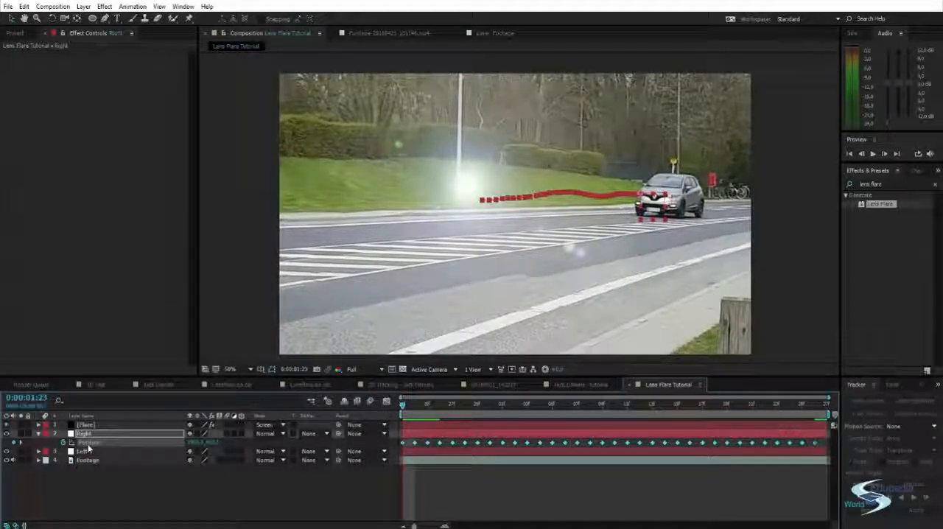
{"action": "left_click", "coordinate": [95, 476]}
{"action": "left_click", "coordinate": [92, 441]}
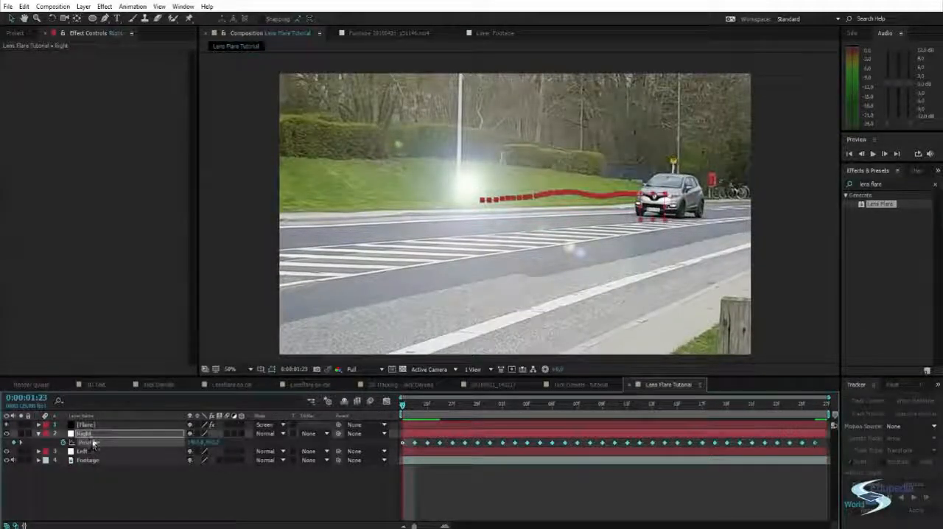
{"action": "left_click", "coordinate": [102, 487]}
Paste the copied Position keyframes into the Flare layer's Flare Center property and scrub through the flare's motion
{"action": "left_click", "coordinate": [85, 425]}
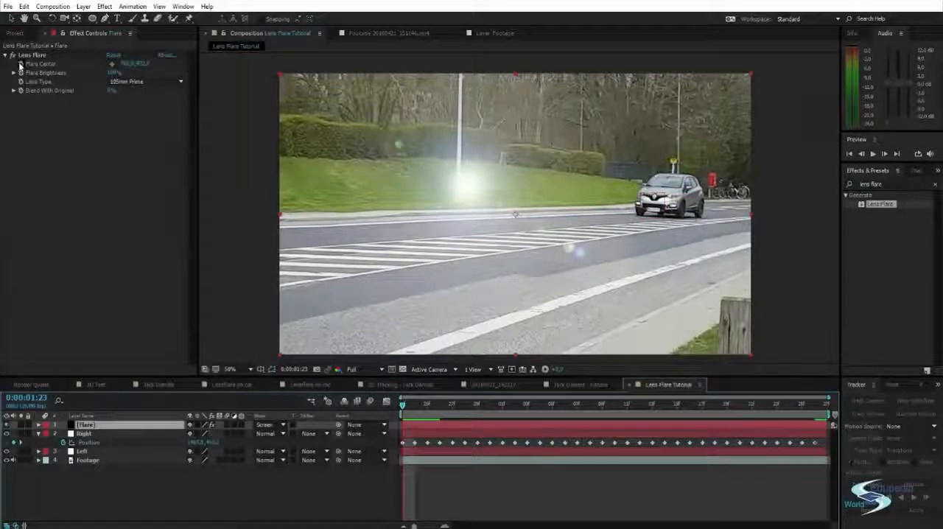
{"action": "left_click", "coordinate": [33, 64]}
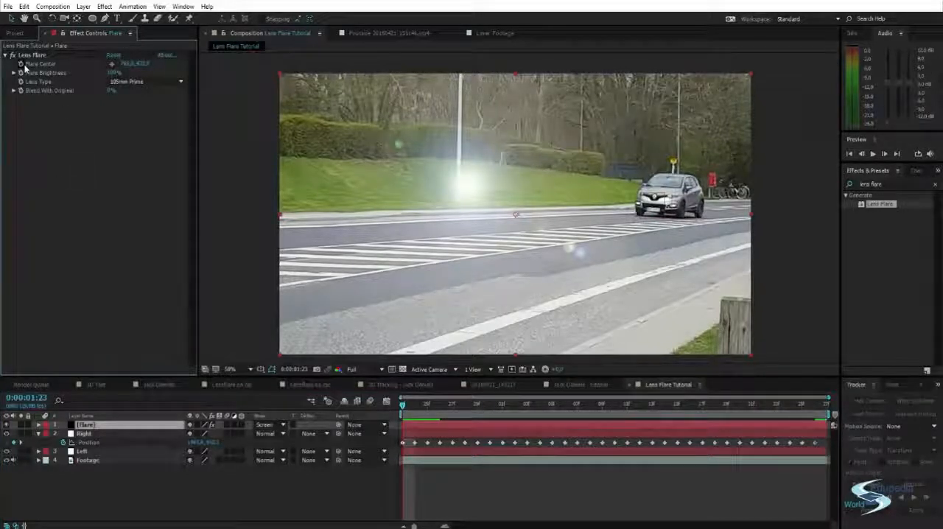
{"action": "left_click", "coordinate": [38, 425]}
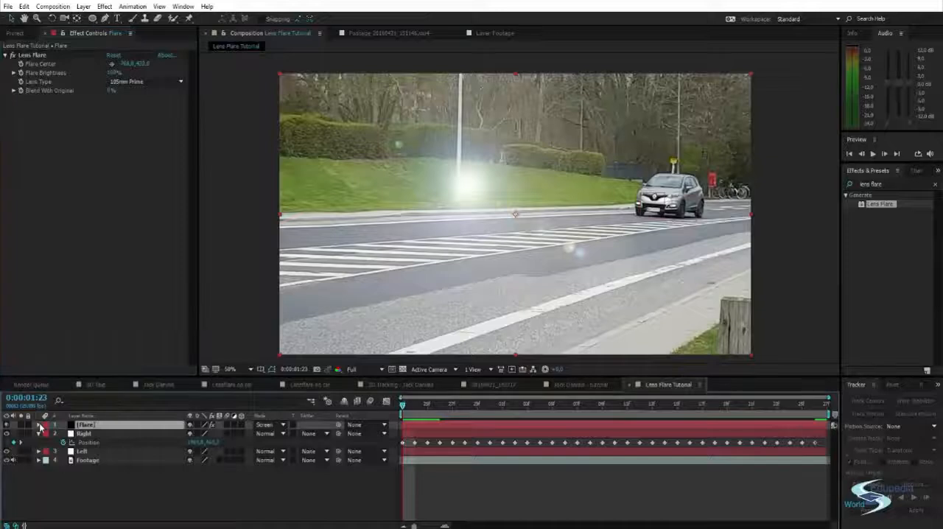
{"action": "left_click", "coordinate": [46, 434]}
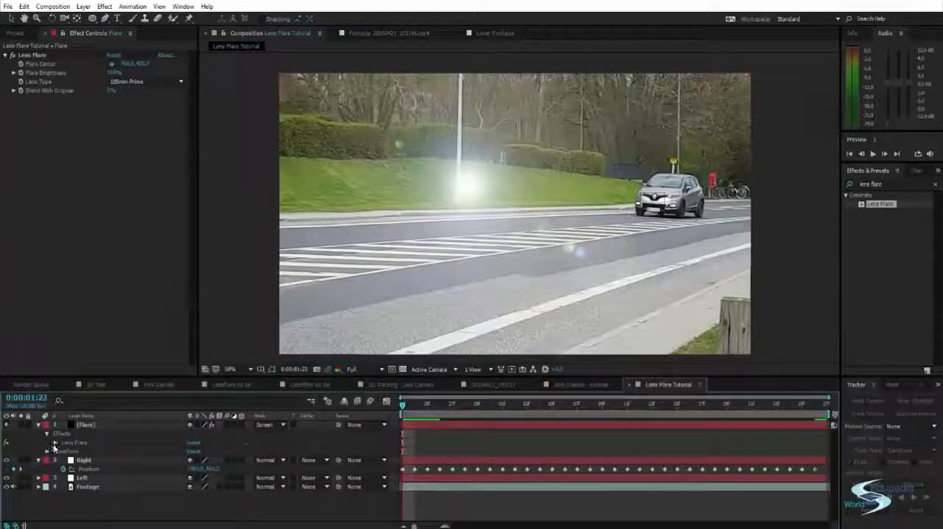
{"action": "left_click", "coordinate": [55, 443]}
{"action": "left_click", "coordinate": [91, 451]}
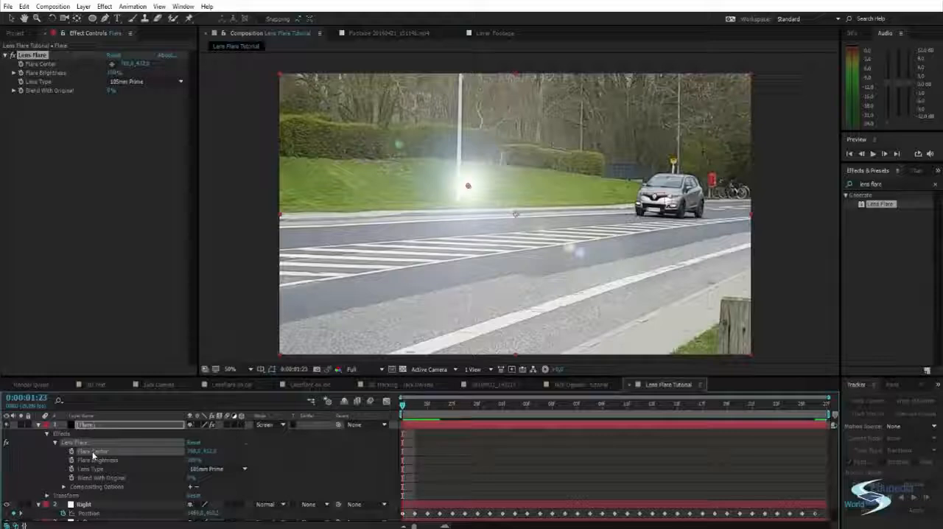
{"action": "key", "text": "ctrl+v"}
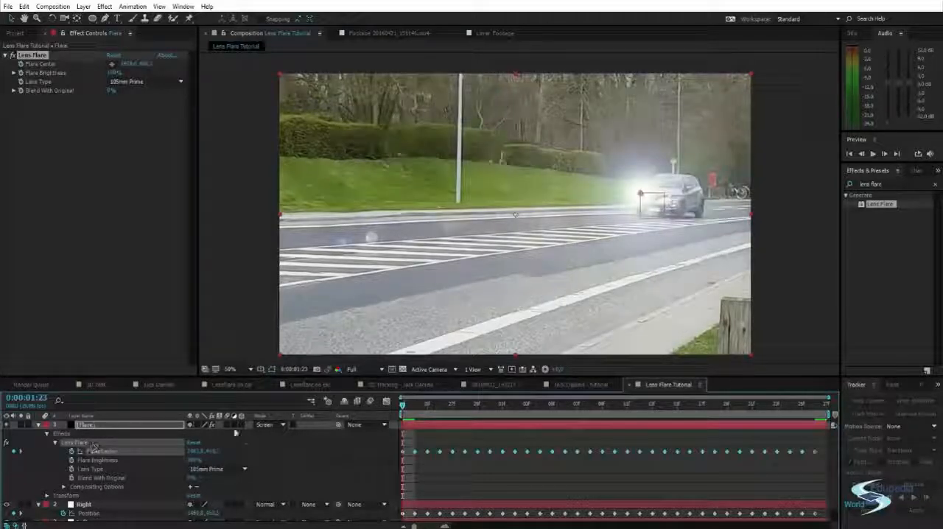
{"action": "left_click", "coordinate": [812, 247]}
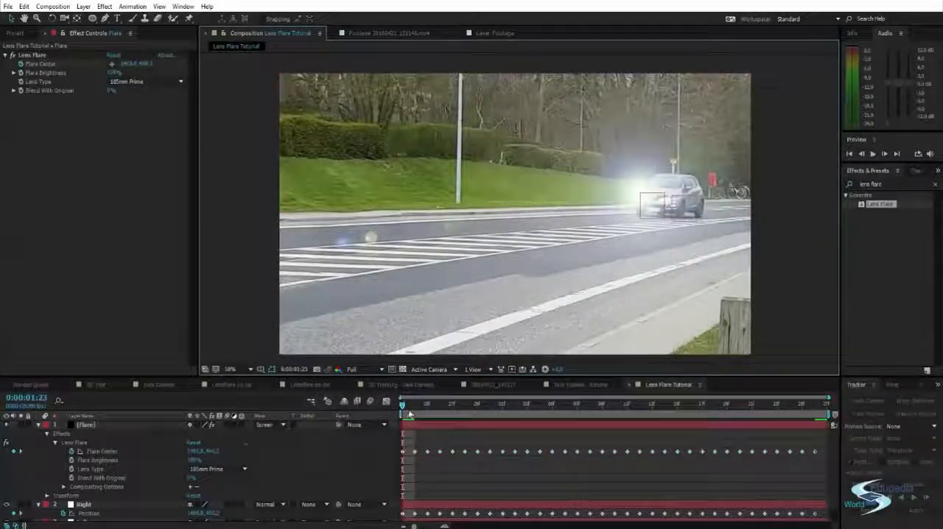
{"action": "left_click_drag", "start_coordinate": [404, 406], "coordinate": [357, 386]}
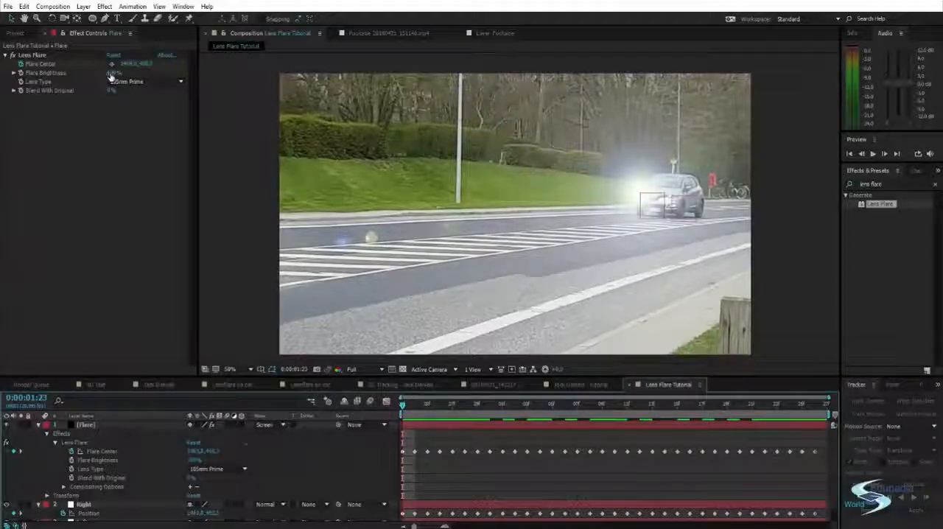
Set the Flare Brightness to 77% and collapse the Flare layer's properties
{"action": "left_click_drag", "start_coordinate": [112, 73], "coordinate": [98, 73]}
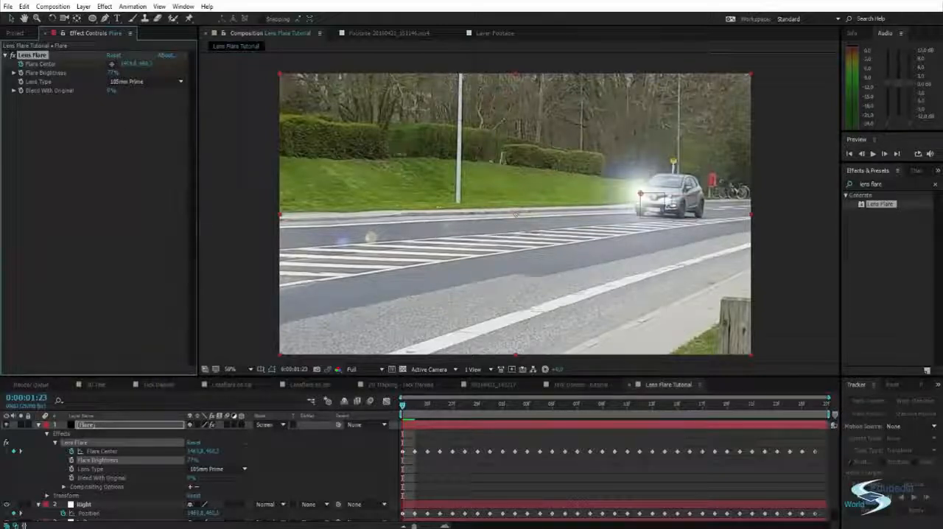
{"action": "left_click", "coordinate": [38, 424]}
{"action": "left_click", "coordinate": [120, 491]}
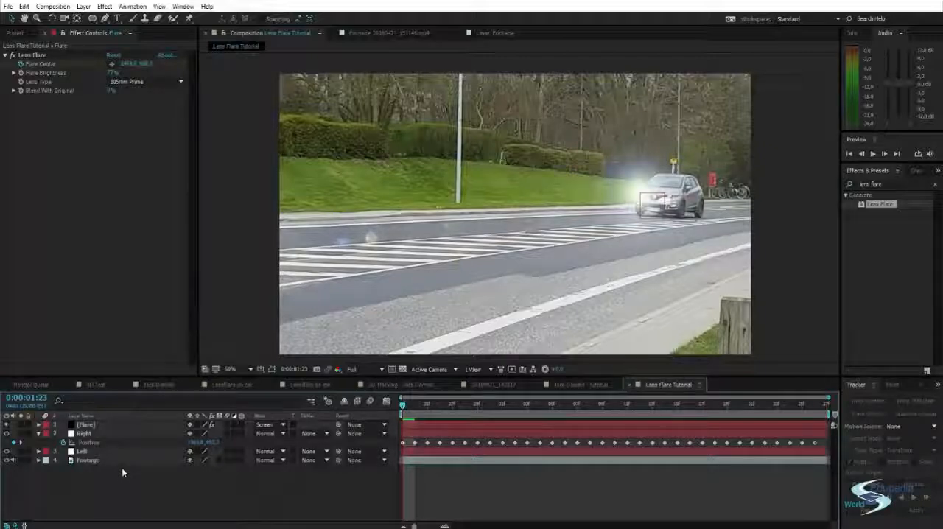
Add a second black solid with the default settings above the Flare layer
{"action": "key", "text": "ctrl+y"}
{"action": "left_click", "coordinate": [600, 327]}
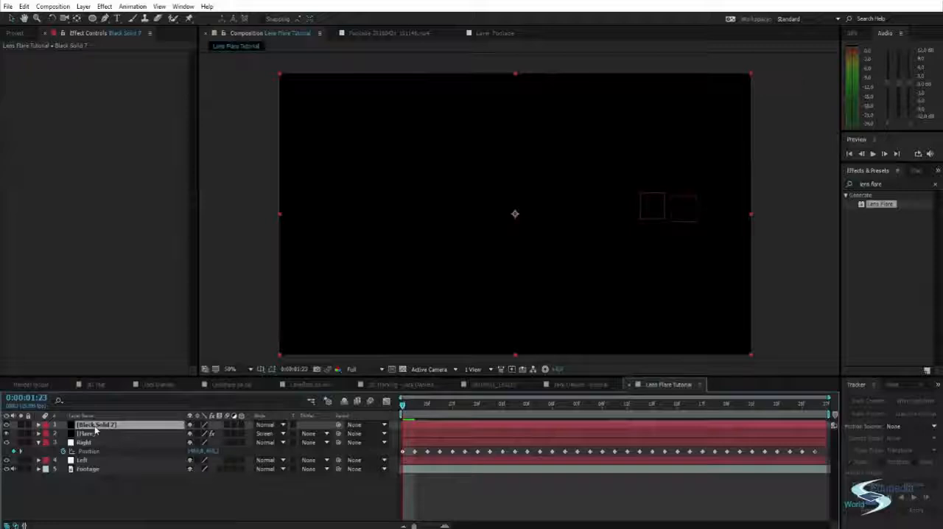
Rename the new black solid to "flare 2" and apply the Lens Flare effect to it
{"action": "key", "text": "Return"}
{"action": "type", "text": "flare 2"}
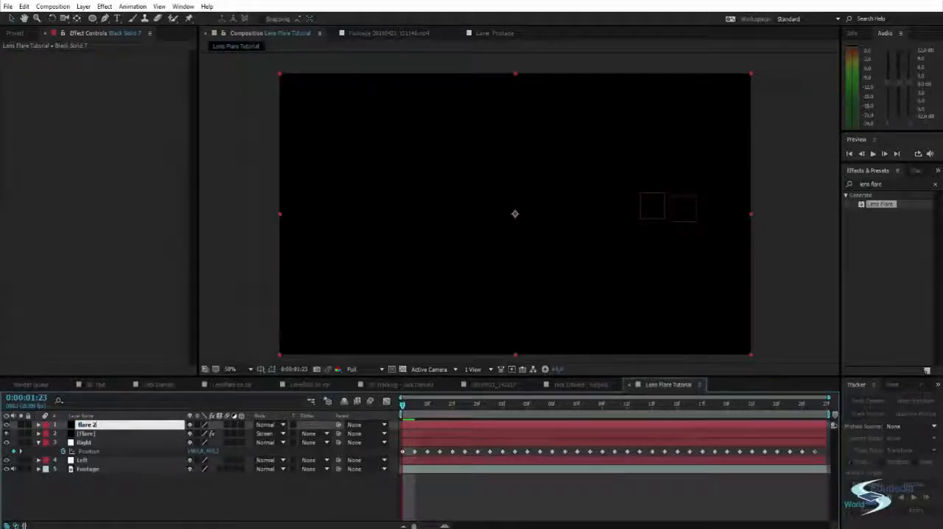
{"action": "key", "text": "Return"}
{"action": "double_click", "coordinate": [880, 203]}
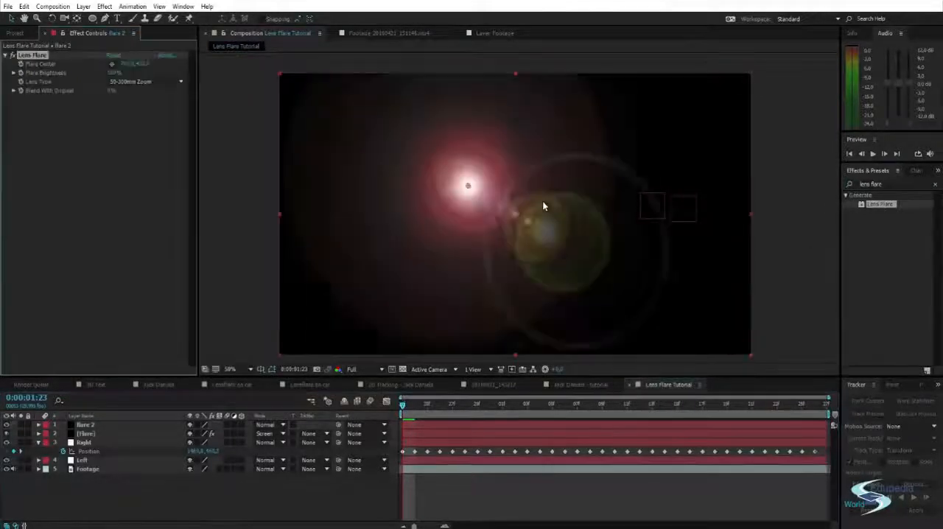
Set the flare 2 Lens Type to 105mm Prime and the layer's blending mode to Screen
{"action": "left_click", "coordinate": [157, 81]}
{"action": "left_click", "coordinate": [126, 116]}
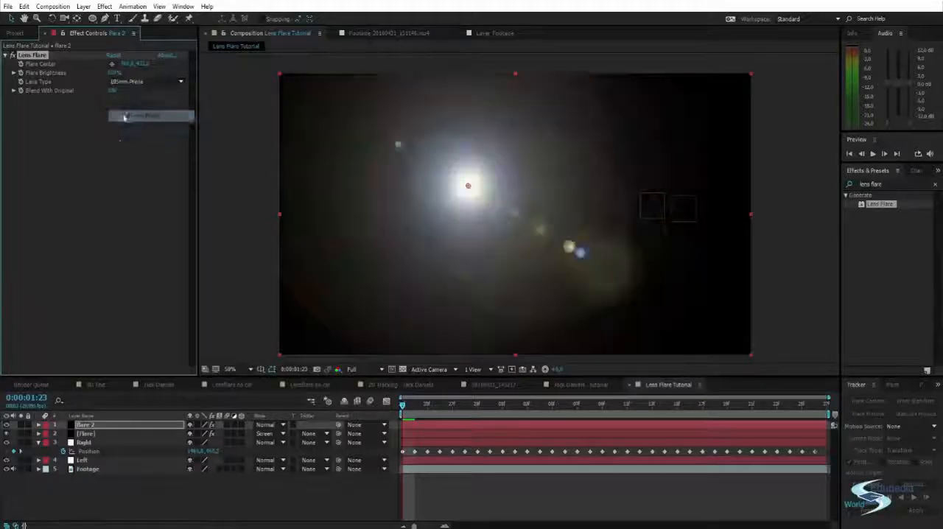
{"action": "left_click", "coordinate": [269, 425]}
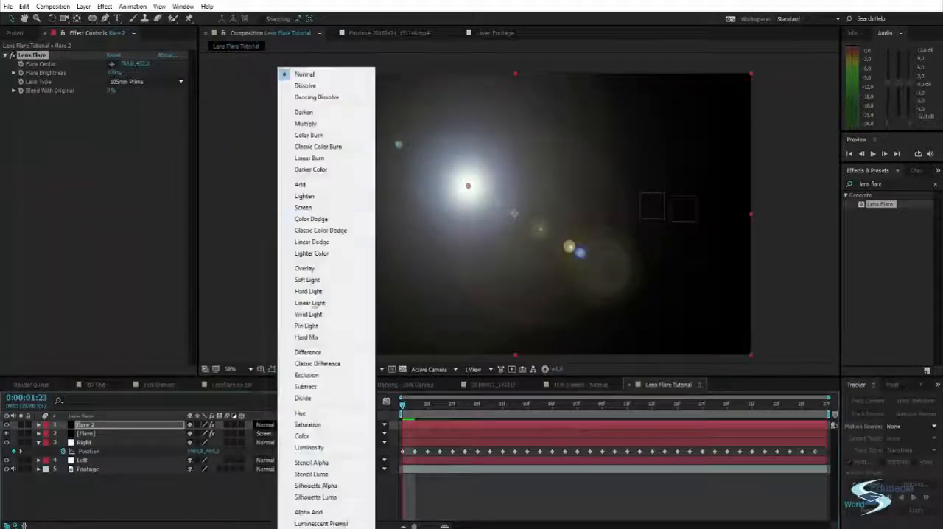
{"action": "left_click", "coordinate": [313, 207]}
Reveal the Left null's Position property and copy all of its keyframes
{"action": "left_click", "coordinate": [84, 460]}
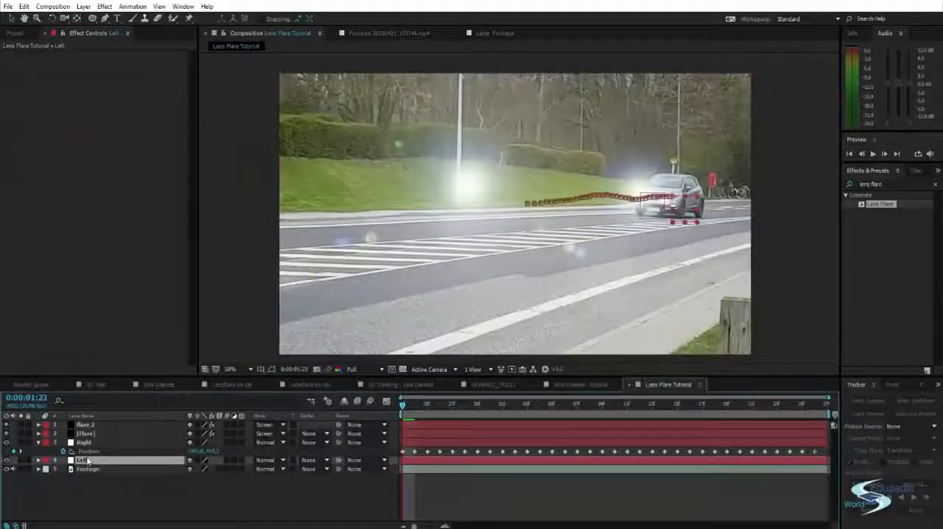
{"action": "key", "text": "p"}
{"action": "left_click", "coordinate": [87, 468]}
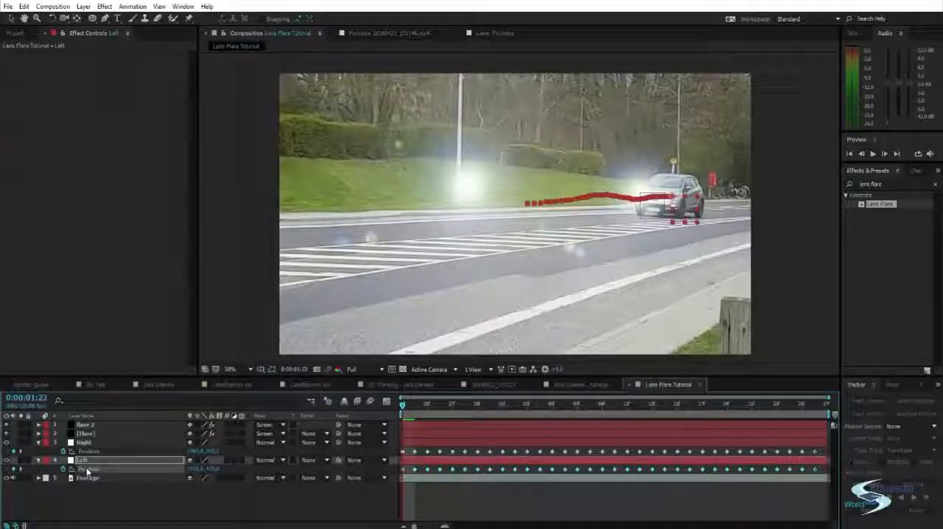
Paste the copied Position keyframes into the Flare Center property of the flare 2 layer's Lens Flare effect
{"action": "left_click", "coordinate": [85, 425]}
{"action": "left_click", "coordinate": [38, 425]}
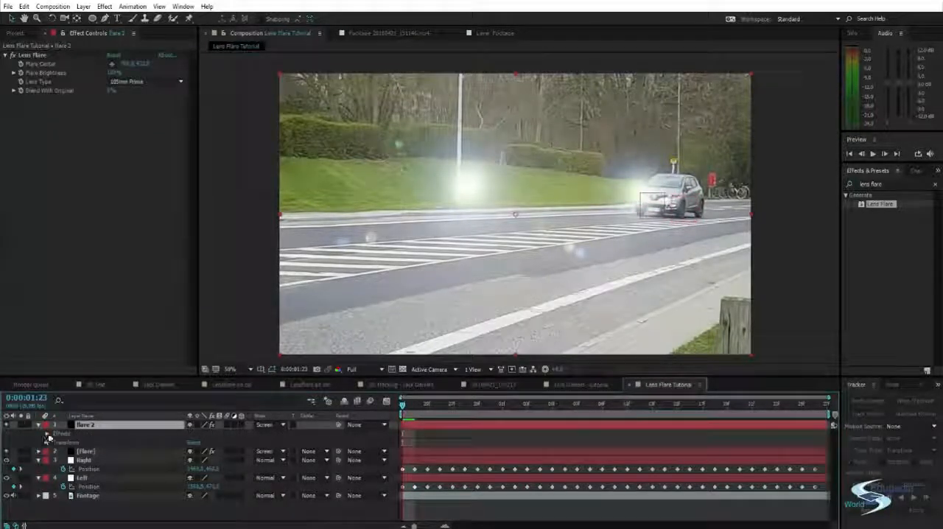
{"action": "left_click", "coordinate": [47, 434]}
{"action": "left_click", "coordinate": [55, 442]}
{"action": "left_click", "coordinate": [83, 451]}
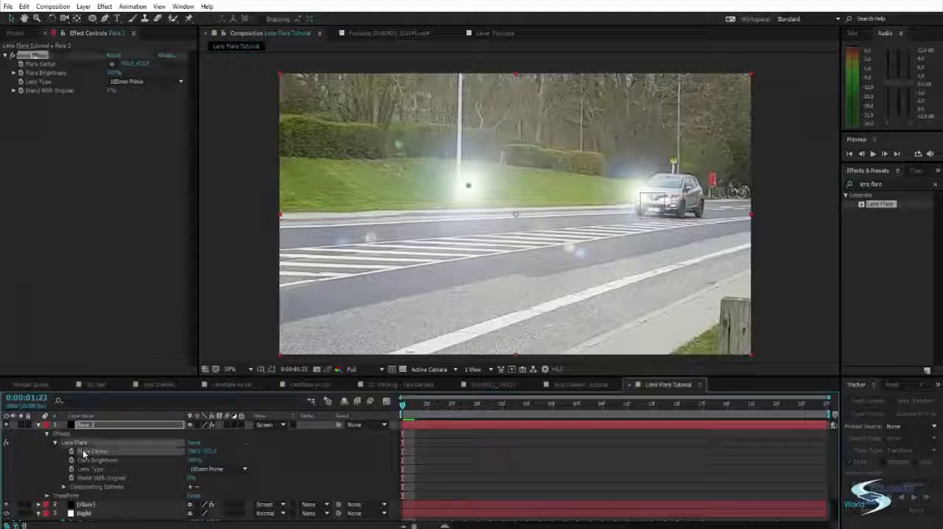
{"action": "key", "text": "ctrl+v"}
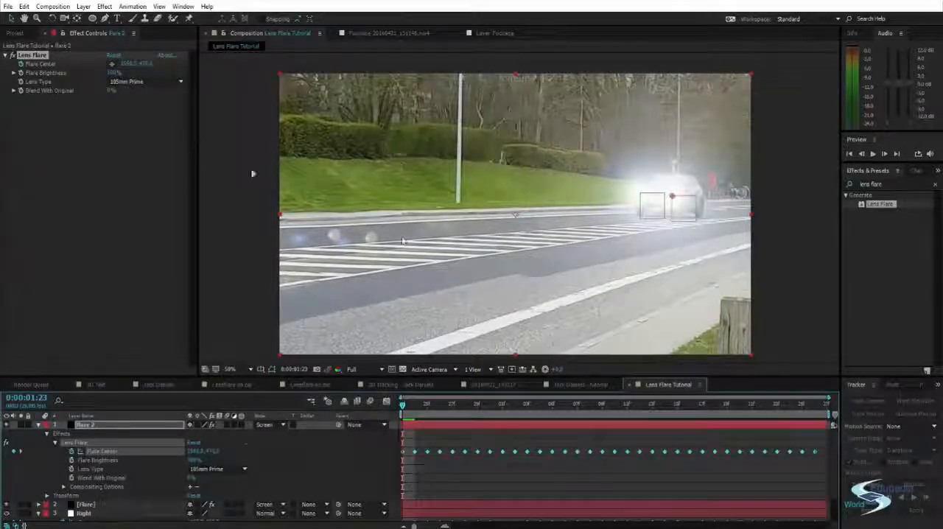
Lower the Flare Brightness of flare 2 and clear the effects search
{"action": "left_click_drag", "start_coordinate": [116, 74], "coordinate": [87, 82]}
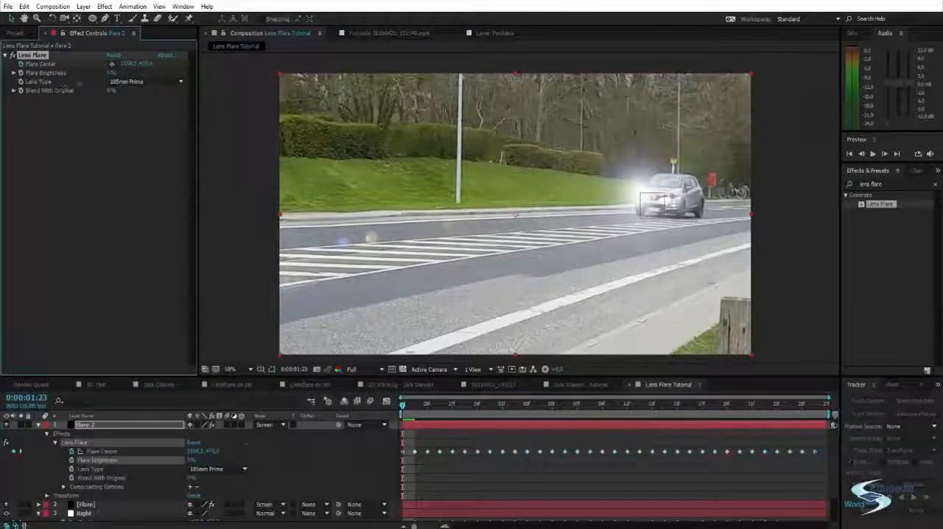
{"action": "left_click", "coordinate": [773, 135]}
{"action": "left_click", "coordinate": [935, 183]}
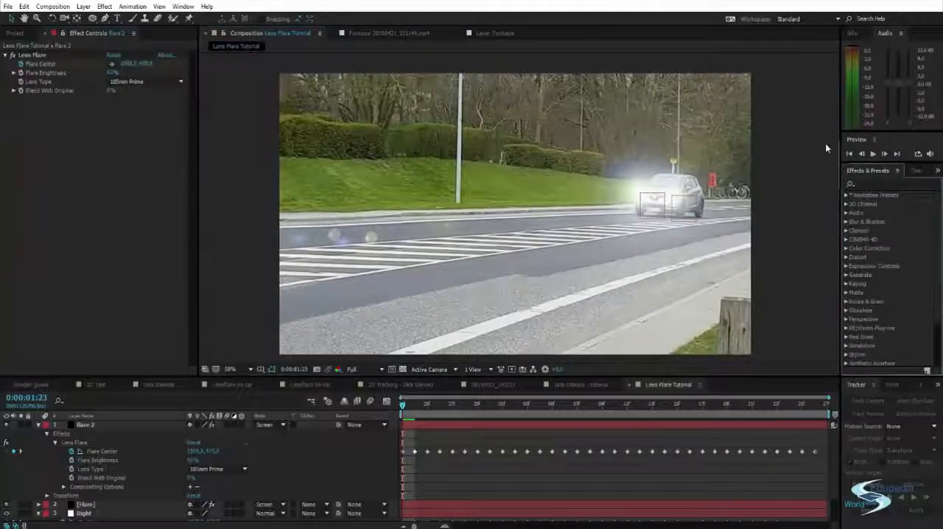
Play back the composition and check how both flares follow the headlights, including around 0:00:02:05
{"action": "key", "text": "space"}
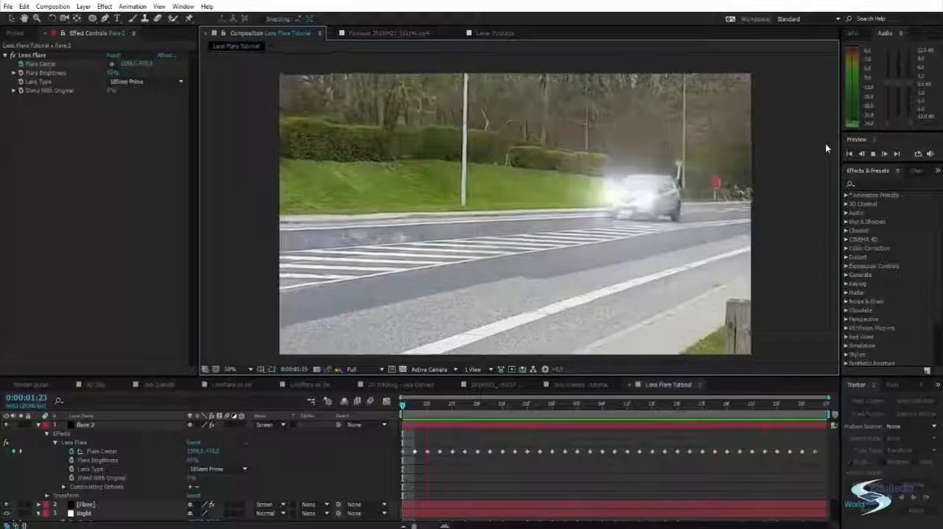
{"action": "key", "text": "space"}
{"action": "left_click", "coordinate": [566, 413]}
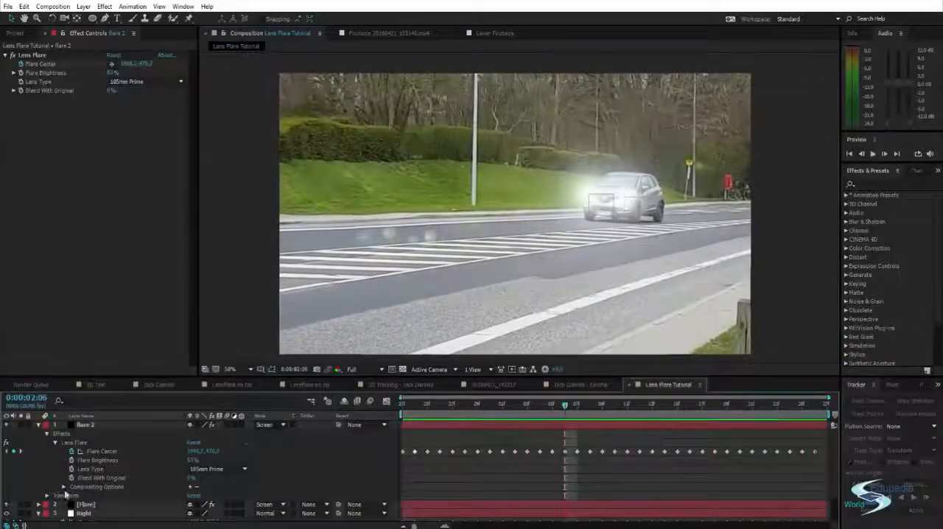
{"action": "key", "text": "u"}
{"action": "key", "text": "space"}
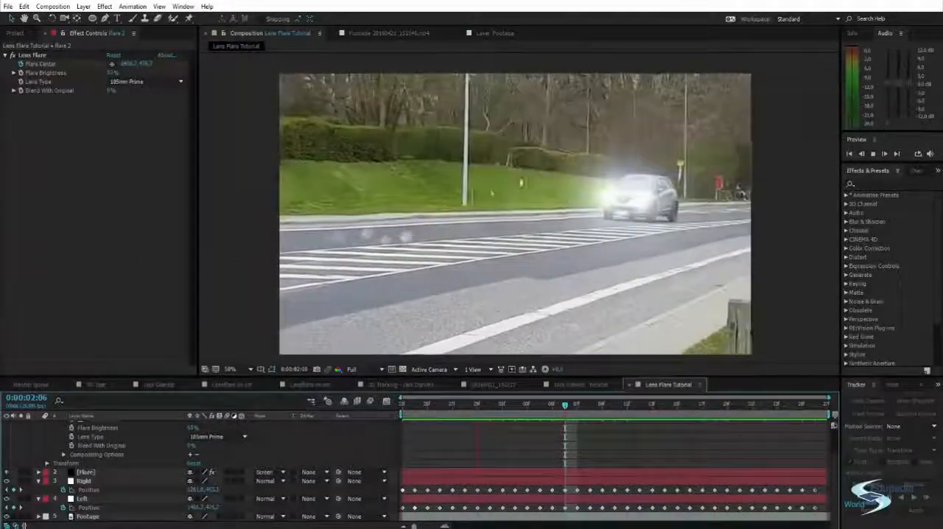
{"action": "key", "text": "space"}
{"action": "left_click", "coordinate": [554, 407]}
{"action": "scroll", "coordinate": [496, 450], "scroll_direction": "up", "scroll_amount": 2}
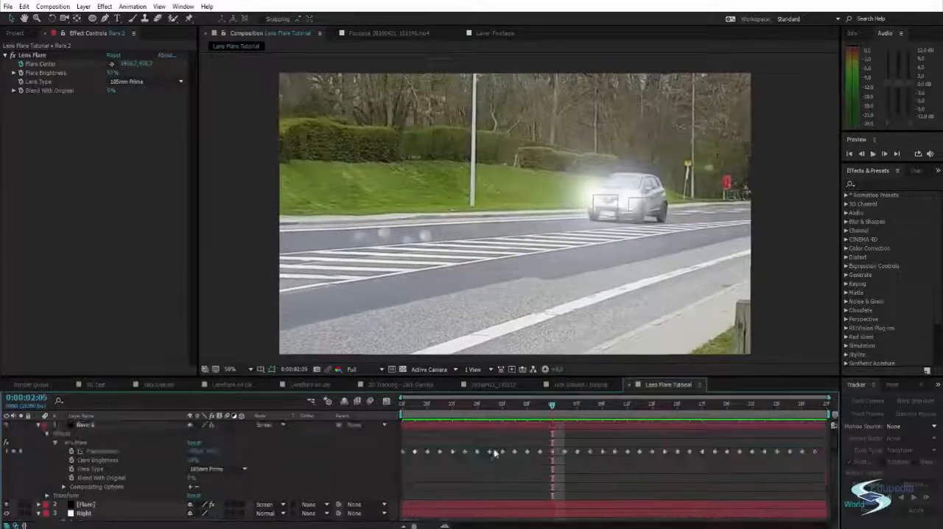
Collapse the properties of flare 2 and both nulls, and delete the flare 2 and Flare layers
{"action": "left_click", "coordinate": [38, 426]}
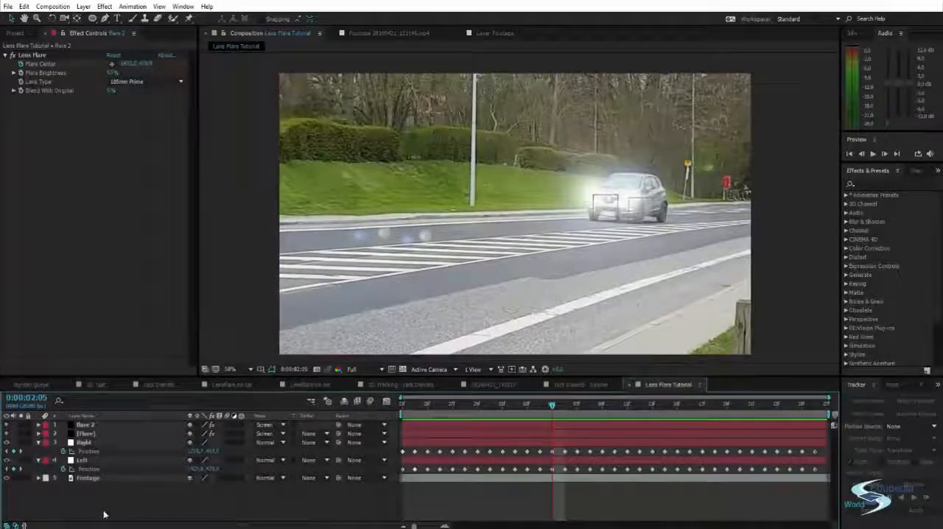
{"action": "left_click", "coordinate": [38, 441]}
{"action": "left_click", "coordinate": [39, 452]}
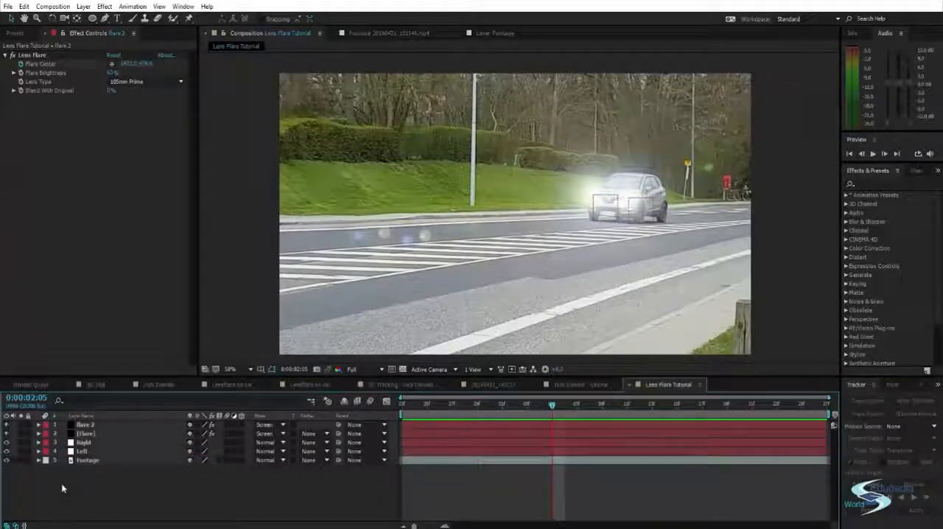
{"action": "left_click", "coordinate": [89, 434]}
{"action": "left_click", "coordinate": [89, 426], "text": "shift"}
{"action": "key", "text": "Delete"}
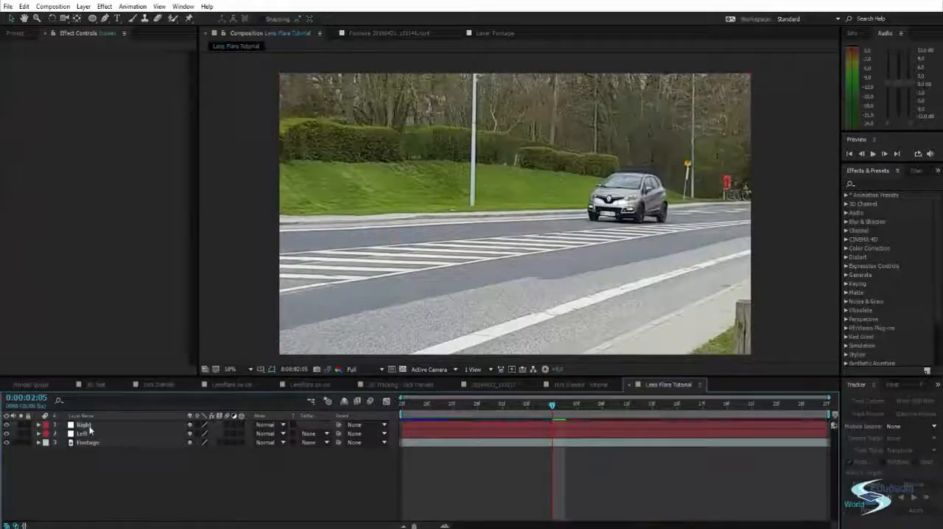
Preview the footage without flares, return the playhead to 0:00:01:23 and select the Left null
{"action": "key", "text": "space"}
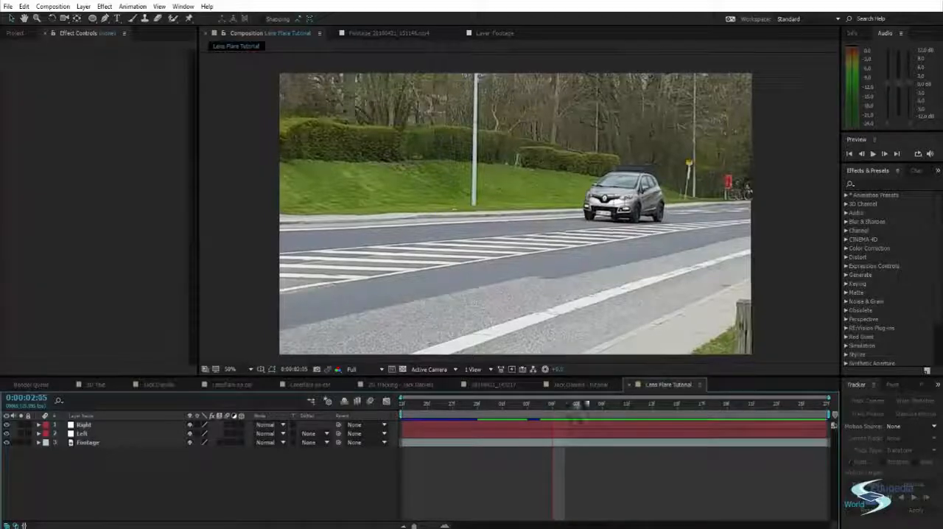
{"action": "key", "text": "space"}
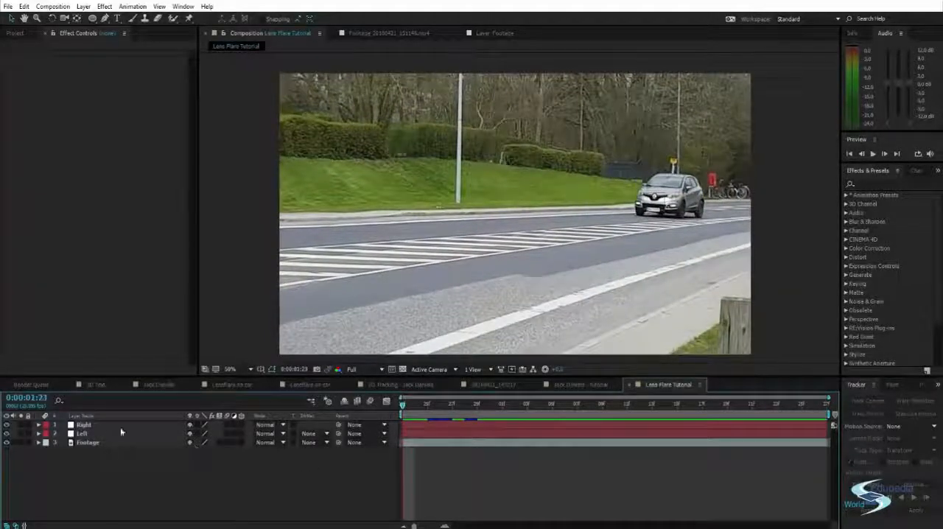
{"action": "left_click", "coordinate": [103, 426]}
{"action": "left_click", "coordinate": [97, 435]}
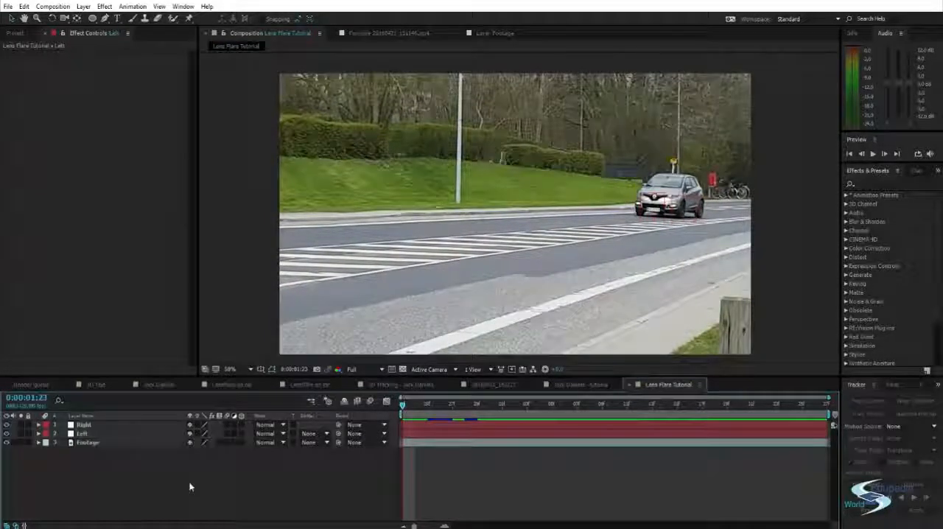
Create a black 1920 px wide, composition-sized solid named "Optical Flares"
{"action": "key", "text": "ctrl+y"}
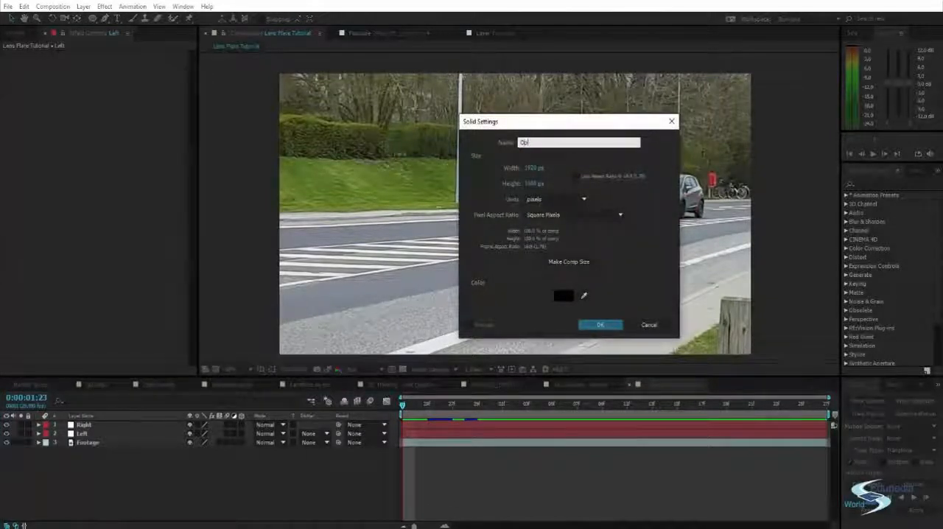
{"action": "type", "text": "Optical Flares"}
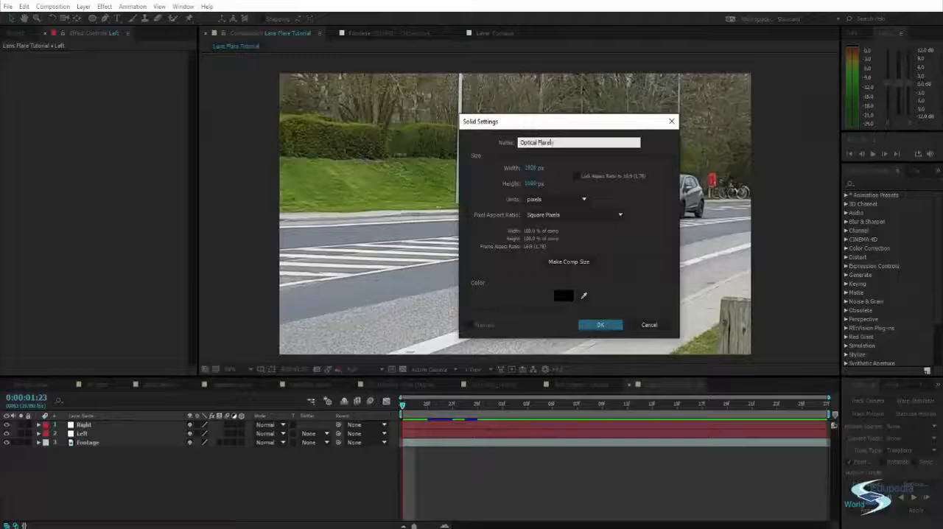
{"action": "key", "text": "Return"}
Search the effects for "optical" and apply Video Copilot's Optical Flares effect to the new solid
{"action": "left_click", "coordinate": [876, 184]}
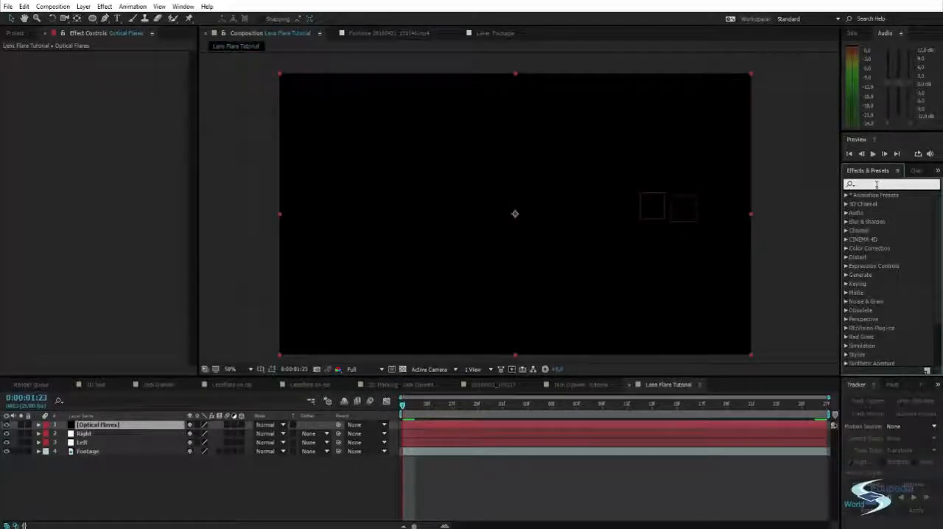
{"action": "type", "text": "optical"}
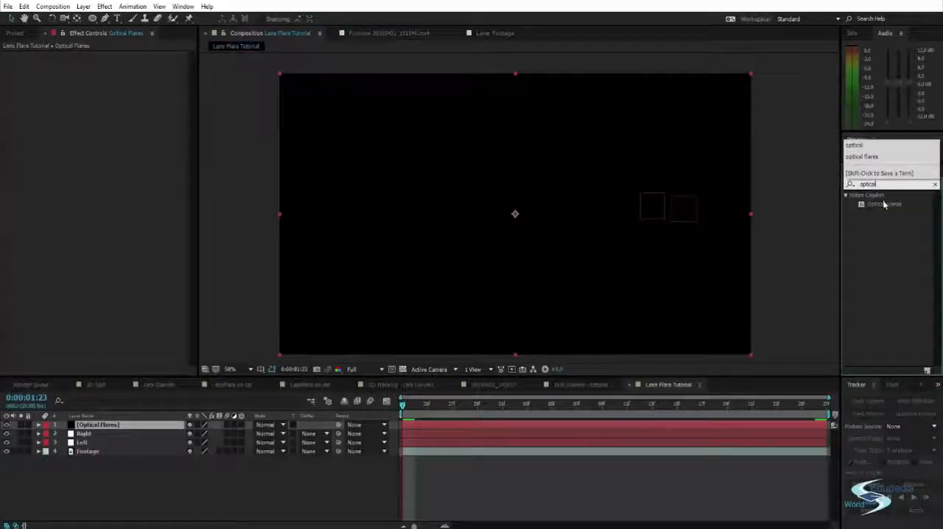
{"action": "left_click_drag", "start_coordinate": [884, 204], "coordinate": [595, 201]}
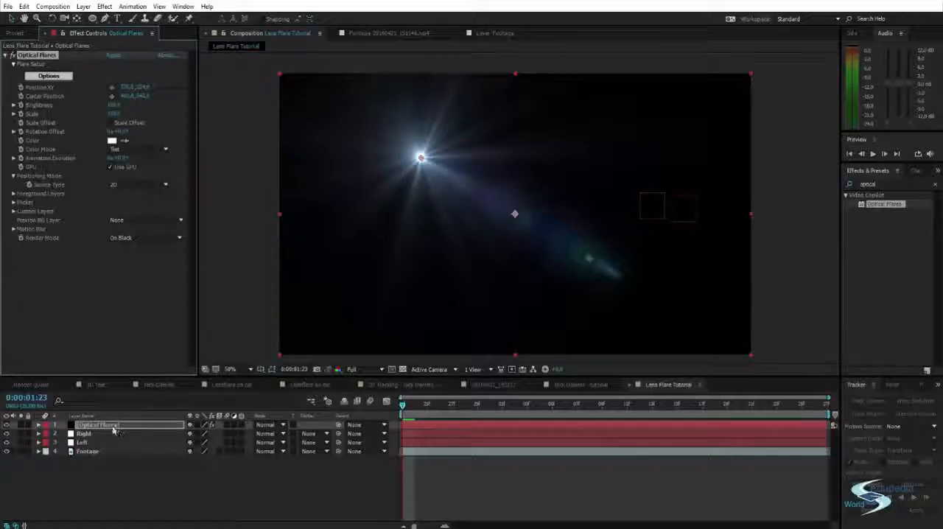
Load the Beached preset from the Light preset folder in the Optical Flares options
{"action": "left_click", "coordinate": [58, 76]}
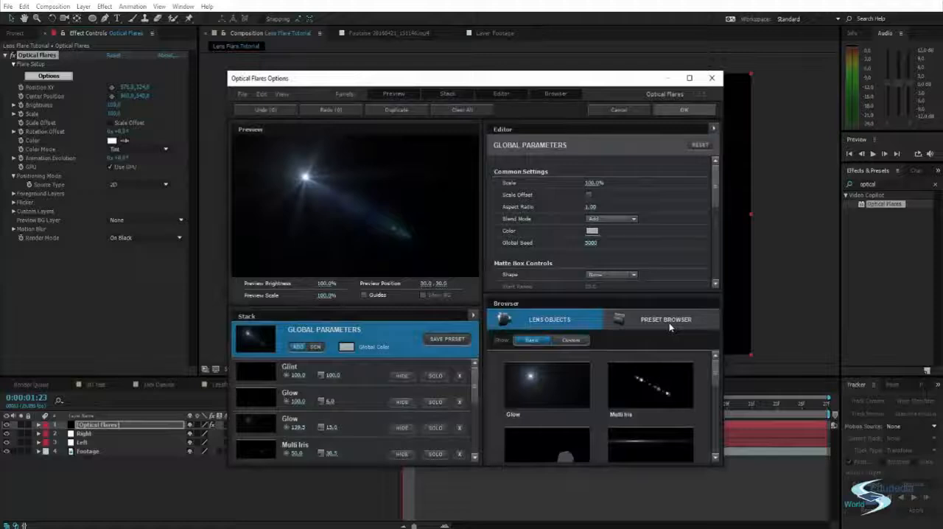
{"action": "left_click", "coordinate": [668, 321]}
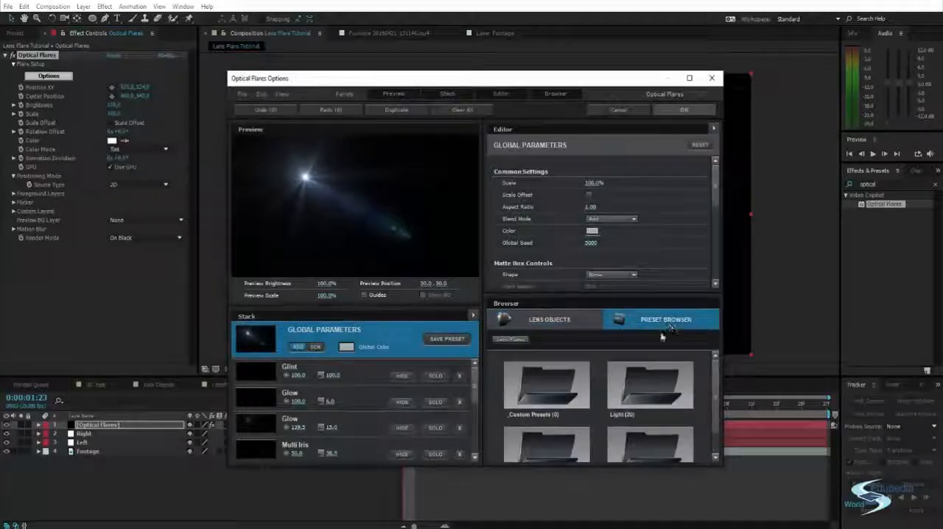
{"action": "double_click", "coordinate": [645, 380]}
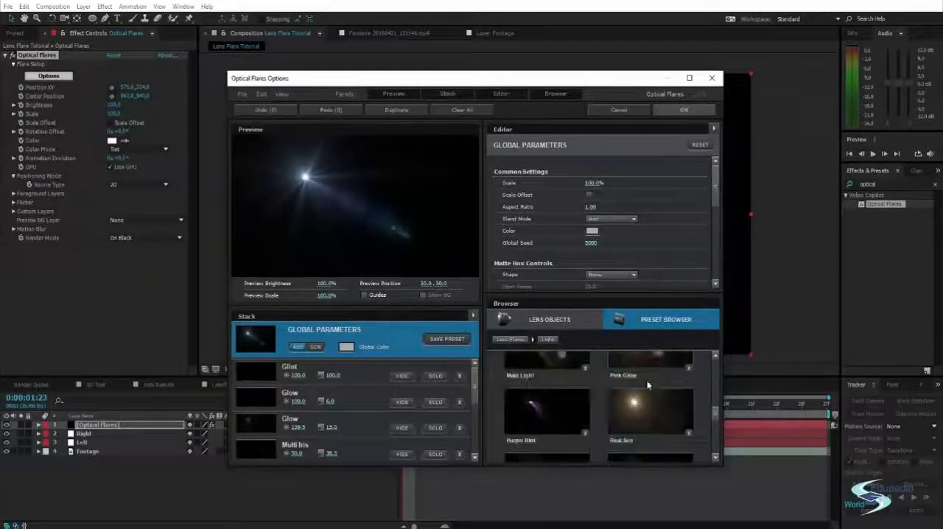
{"action": "left_click", "coordinate": [647, 380]}
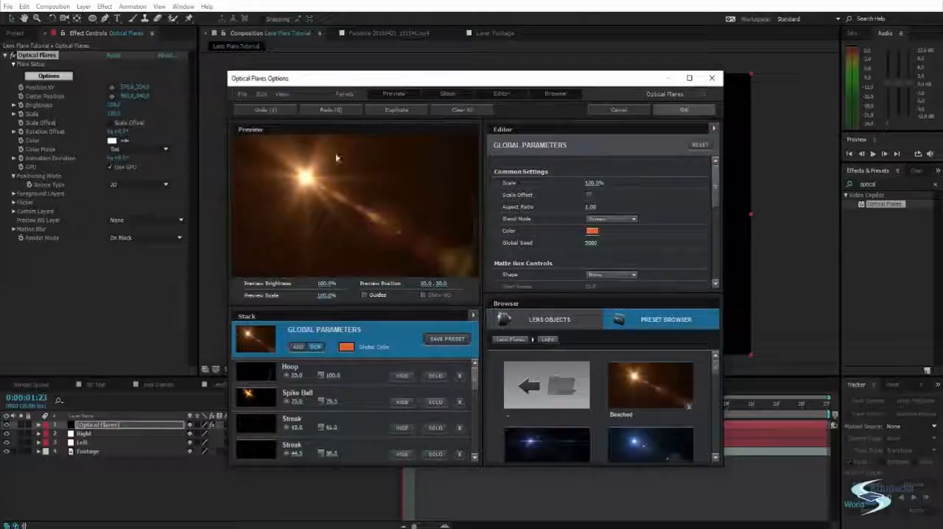
Remove unwanted Multi Iris and Iris elements from the Beached flare's stack
{"action": "scroll", "coordinate": [354, 392], "scroll_direction": "down", "scroll_amount": 5}
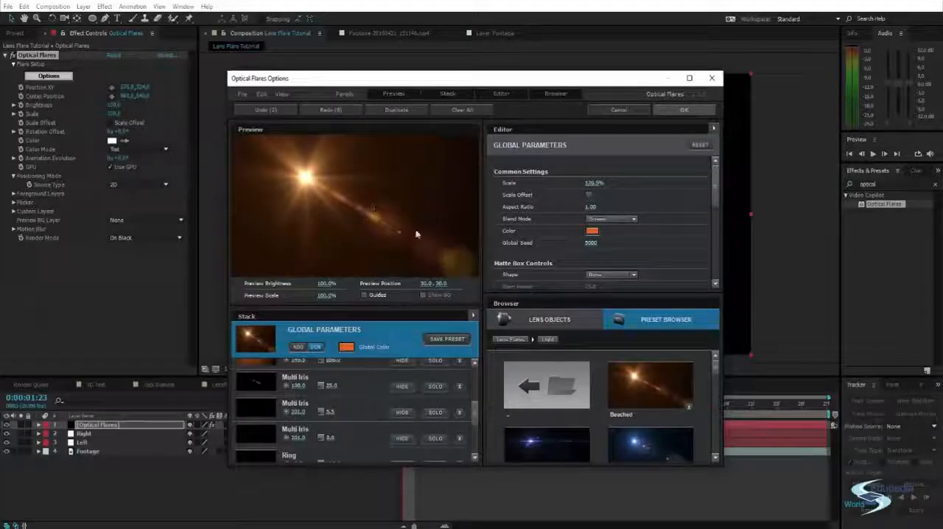
{"action": "scroll", "coordinate": [385, 421], "scroll_direction": "up", "scroll_amount": 2}
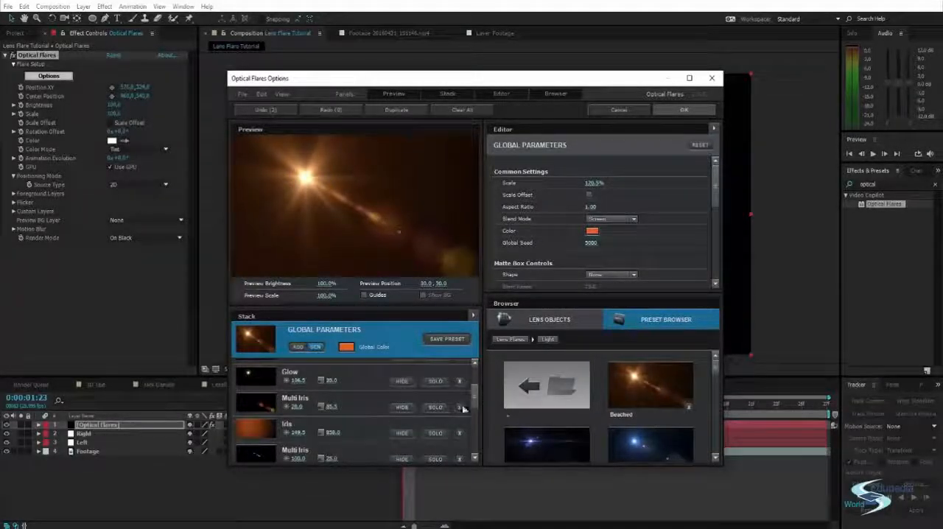
{"action": "scroll", "coordinate": [364, 401], "scroll_direction": "down", "scroll_amount": 3}
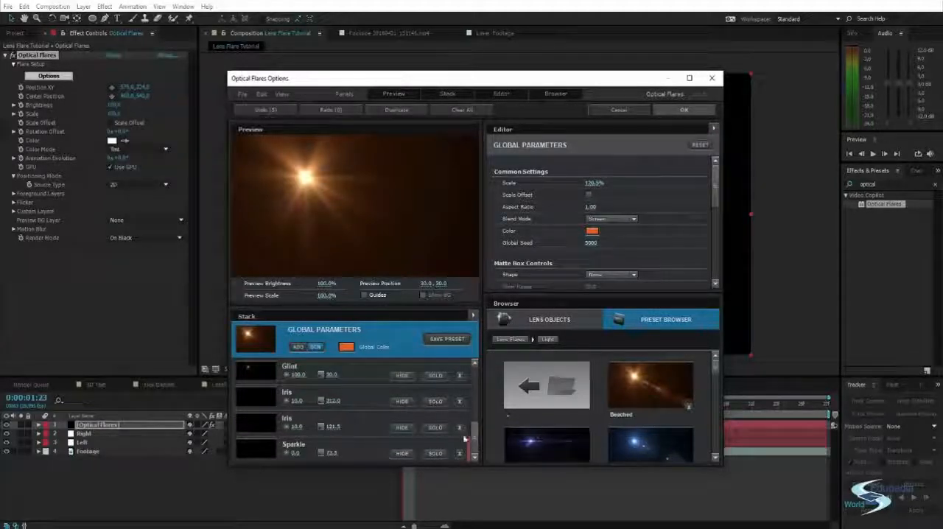
{"action": "left_click", "coordinate": [460, 427]}
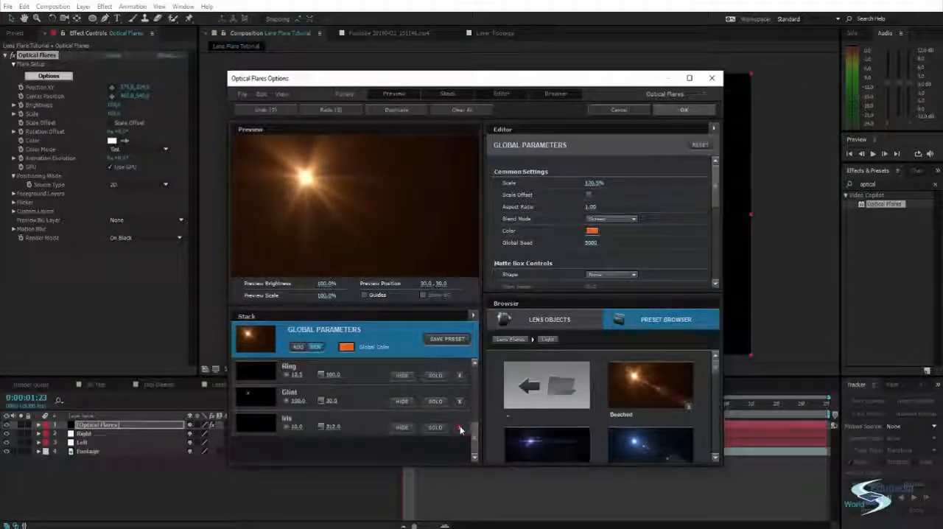
{"action": "left_click", "coordinate": [459, 428]}
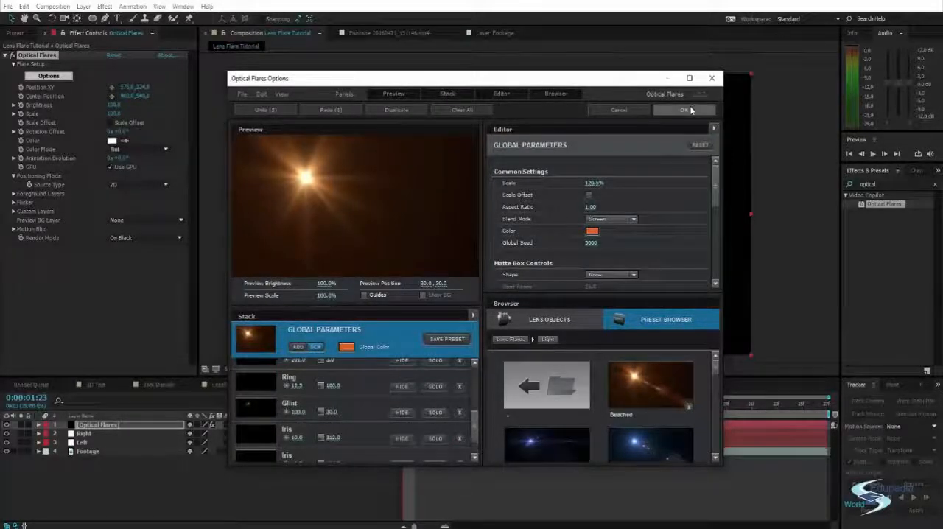
Accept the customised flare options and set the Optical Flares layer's blending mode to Screen
{"action": "left_click", "coordinate": [683, 109]}
{"action": "left_click", "coordinate": [251, 147]}
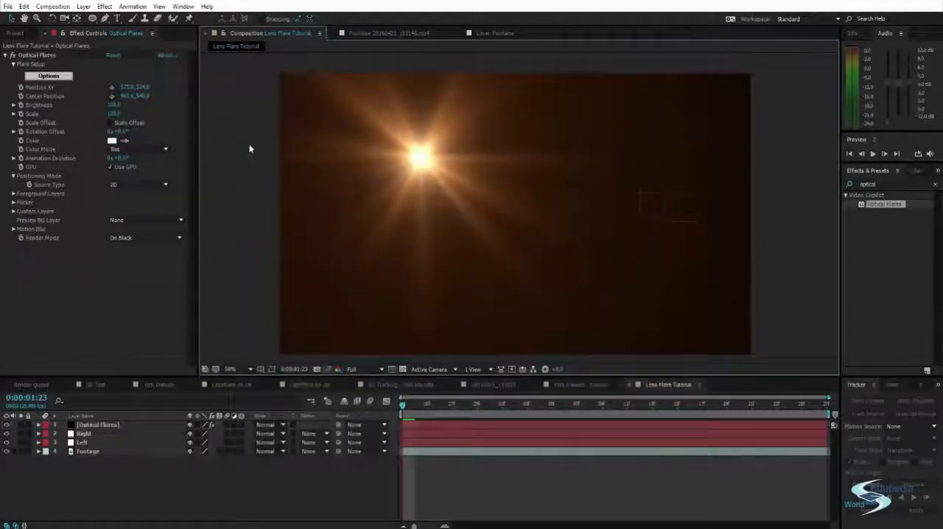
{"action": "left_click", "coordinate": [445, 172]}
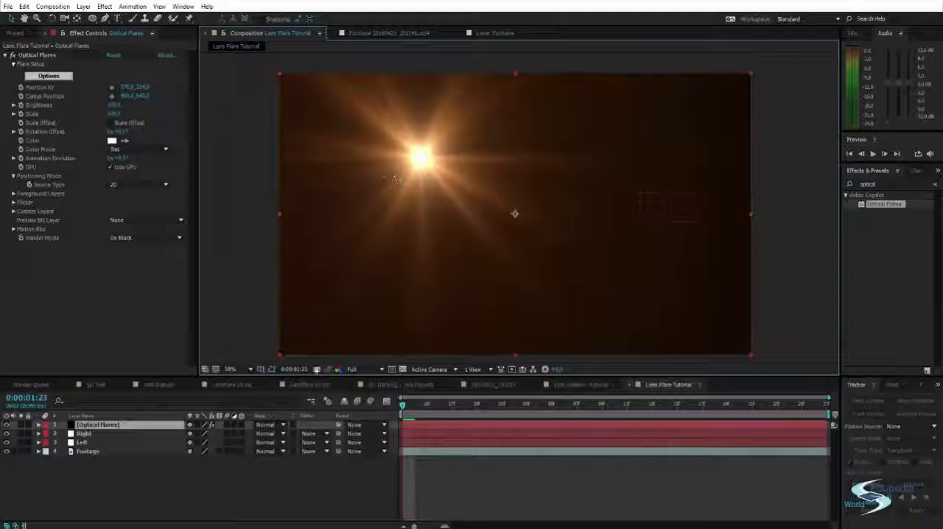
{"action": "left_click", "coordinate": [271, 424]}
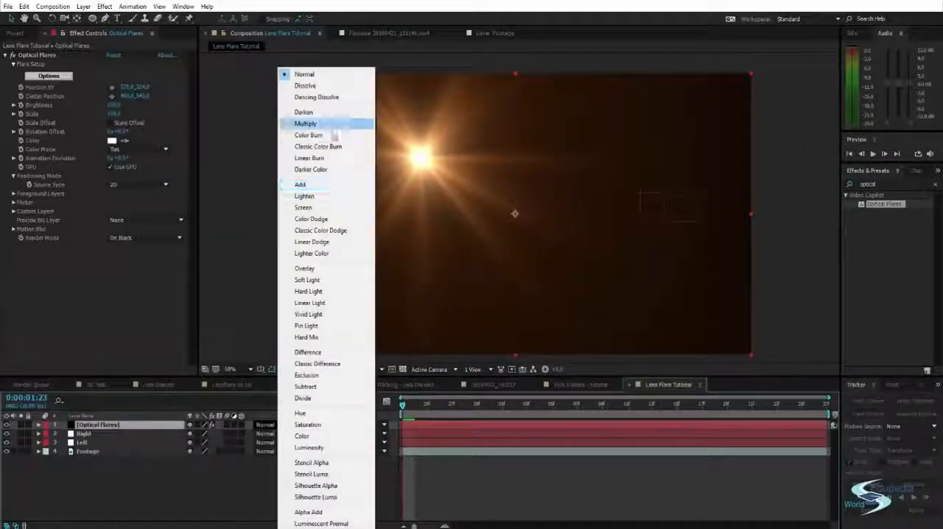
{"action": "left_click", "coordinate": [326, 210]}
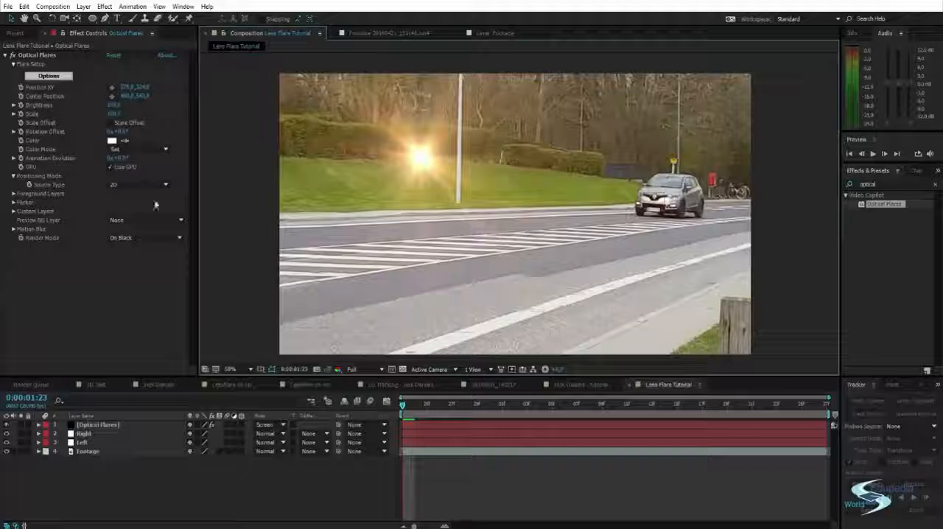
Expand the Optical Flares effect's properties in the timeline and try moving the flare's Position XY point to the grass beside the pole
{"action": "left_click", "coordinate": [40, 427]}
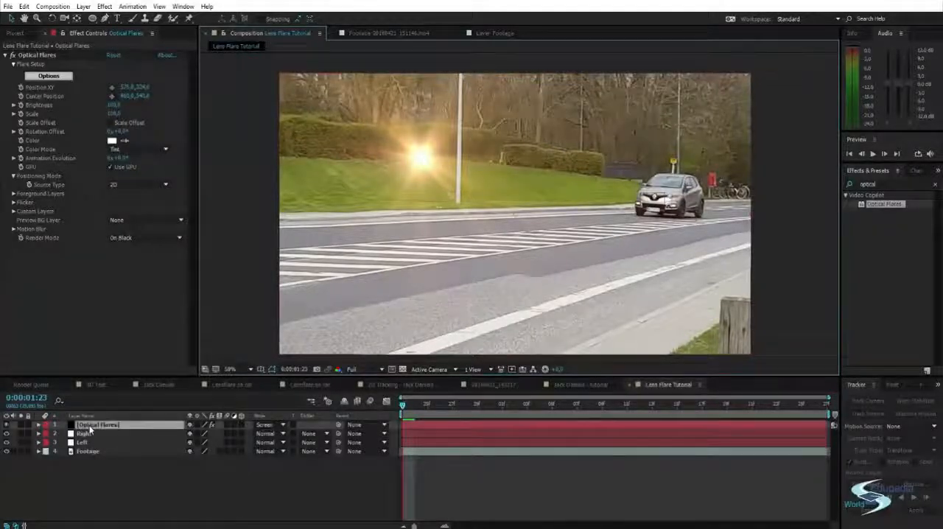
{"action": "left_click", "coordinate": [39, 425]}
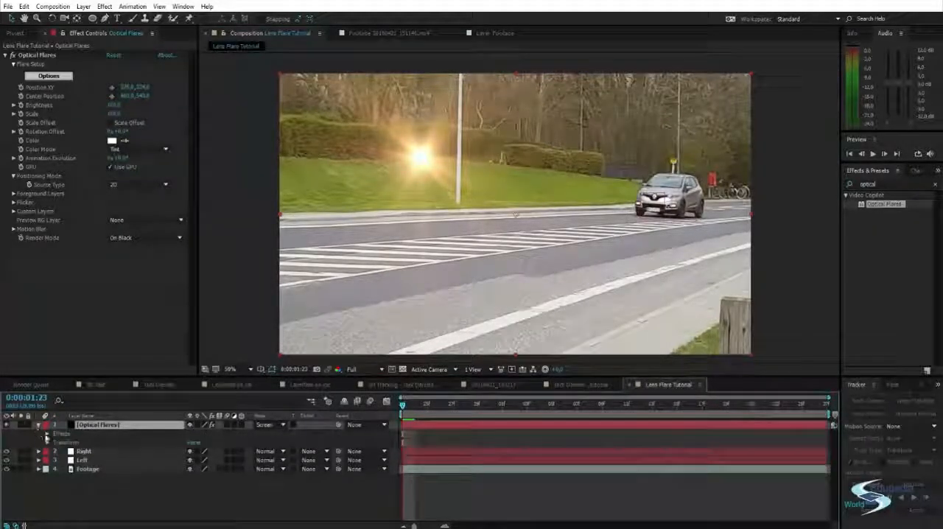
{"action": "left_click", "coordinate": [47, 434]}
{"action": "left_click", "coordinate": [56, 442]}
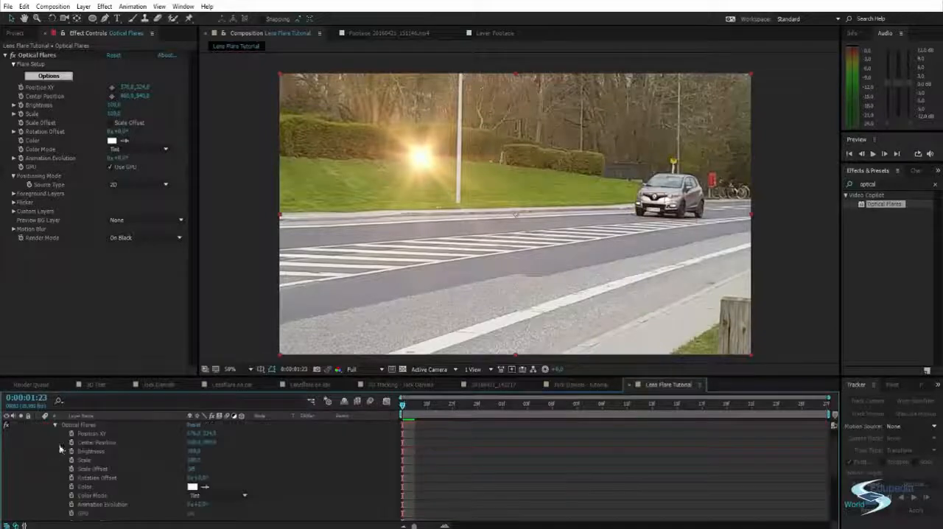
{"action": "left_click", "coordinate": [90, 434]}
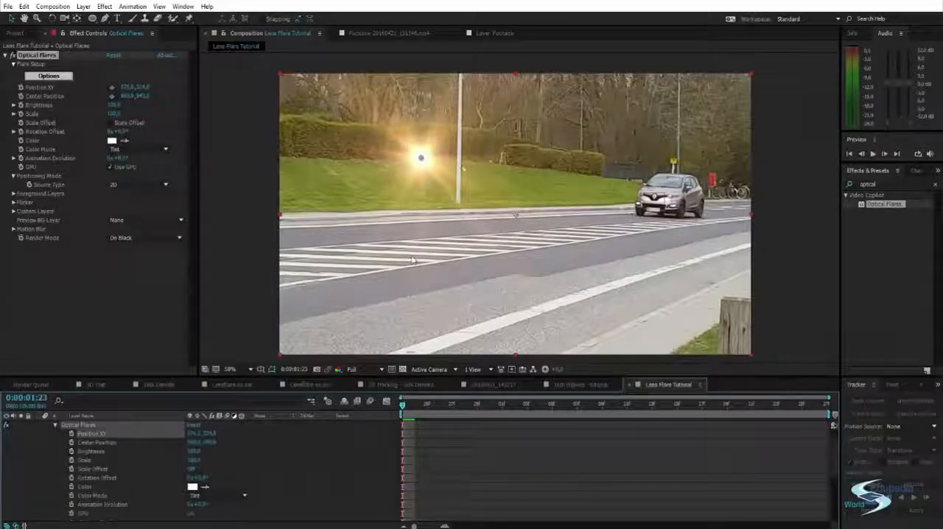
{"action": "left_click_drag", "start_coordinate": [422, 156], "coordinate": [481, 191]}
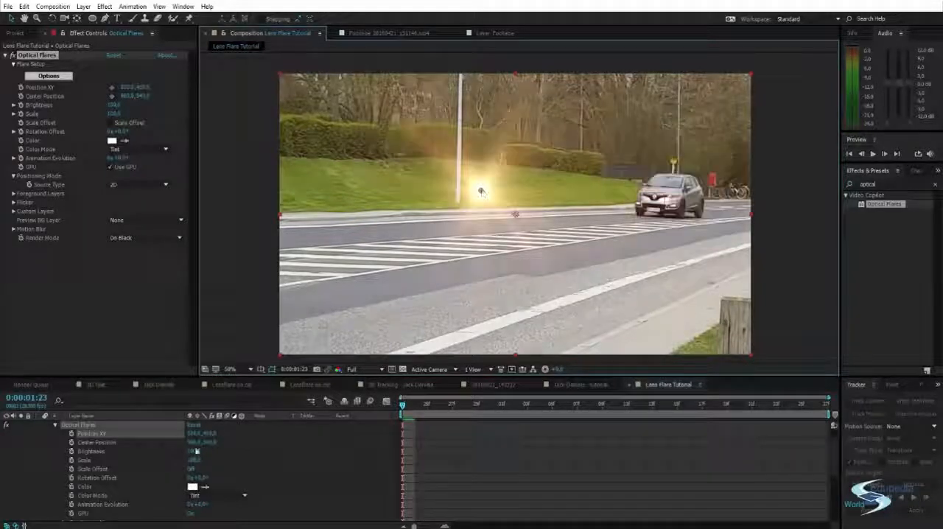
Copy the Right null's Position keyframes onto the Optical Flares layer's Position XY, starting at 0:00:01:23
{"action": "scroll", "coordinate": [187, 457], "scroll_direction": "down", "scroll_amount": 5}
{"action": "left_click", "coordinate": [85, 501]}
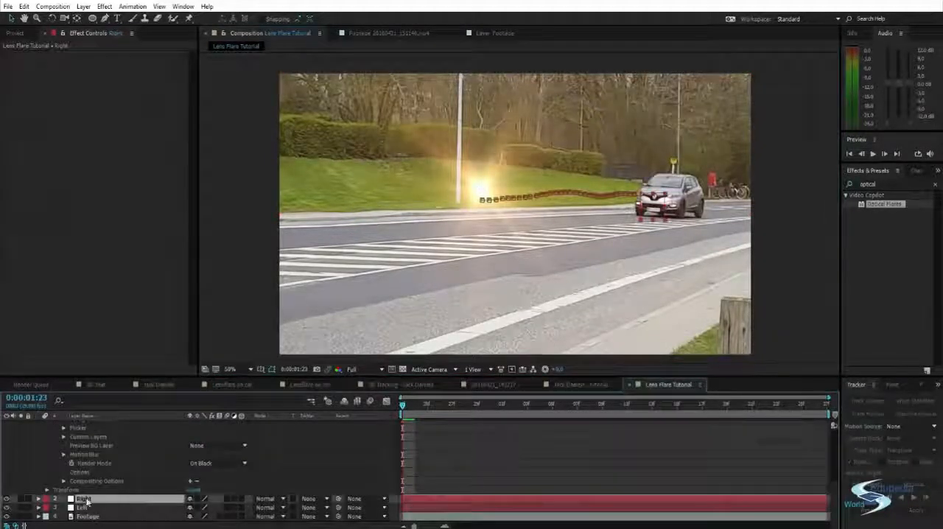
{"action": "key", "text": "p"}
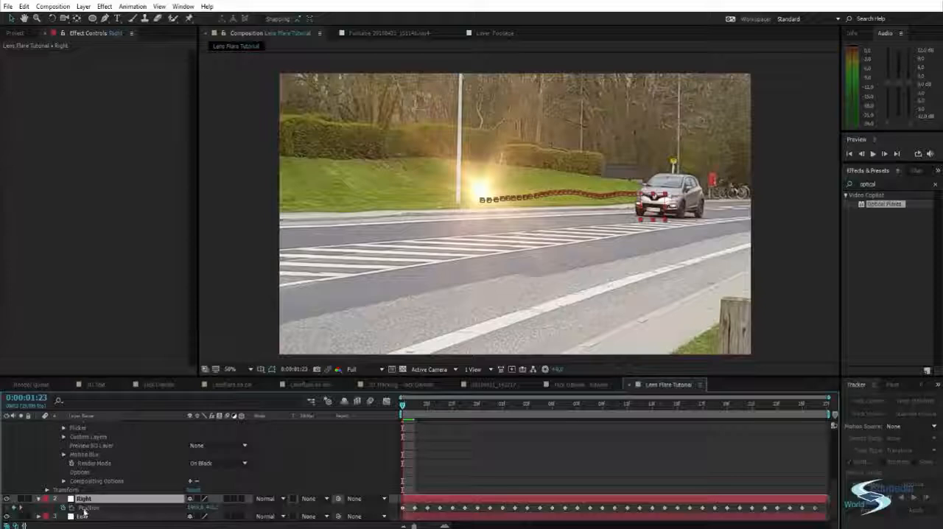
{"action": "left_click", "coordinate": [84, 509]}
{"action": "scroll", "coordinate": [147, 479], "scroll_direction": "up", "scroll_amount": 10}
{"action": "left_click", "coordinate": [430, 405]}
{"action": "left_click_drag", "start_coordinate": [433, 406], "coordinate": [402, 406]}
{"action": "left_click", "coordinate": [98, 451]}
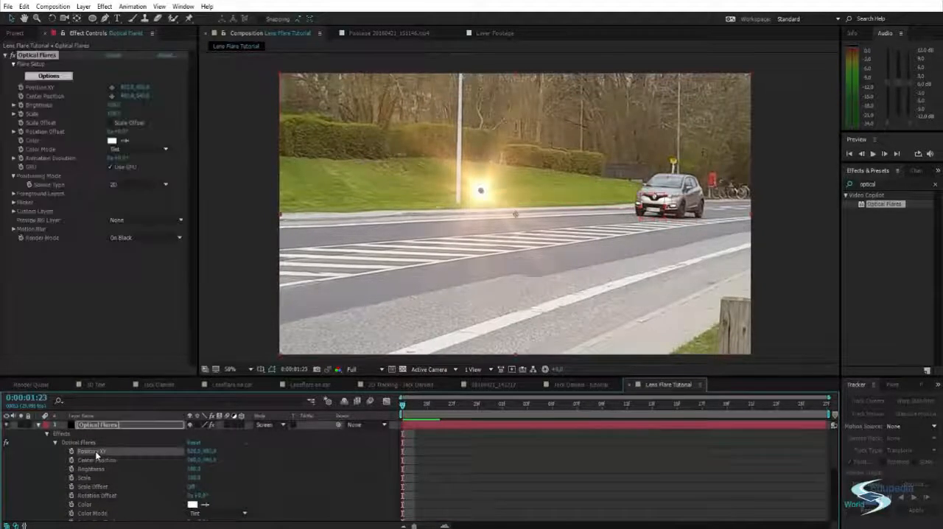
{"action": "key", "text": "ctrl+v"}
{"action": "left_click", "coordinate": [246, 221]}
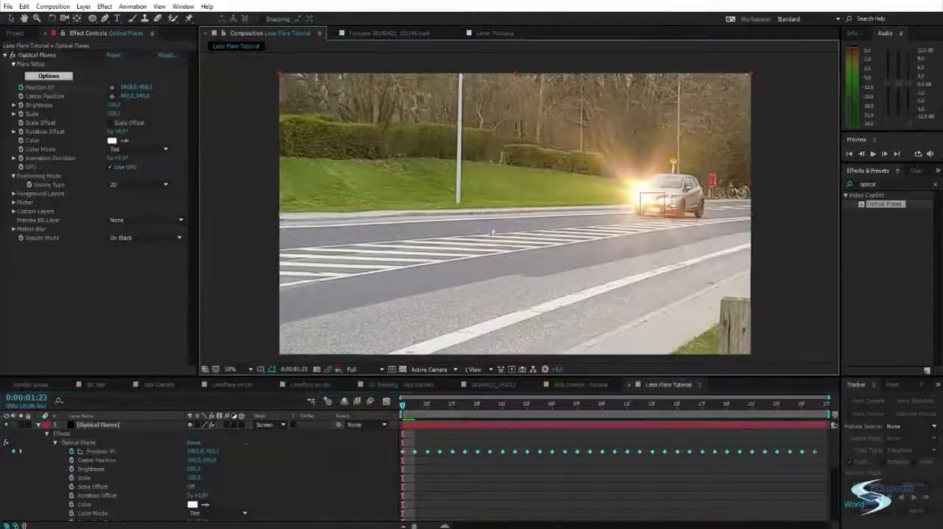
Lower the flare's Brightness to about 40 and duplicate the Optical Flares layer
{"action": "left_click_drag", "start_coordinate": [114, 107], "coordinate": [109, 108]}
{"action": "left_click", "coordinate": [217, 150]}
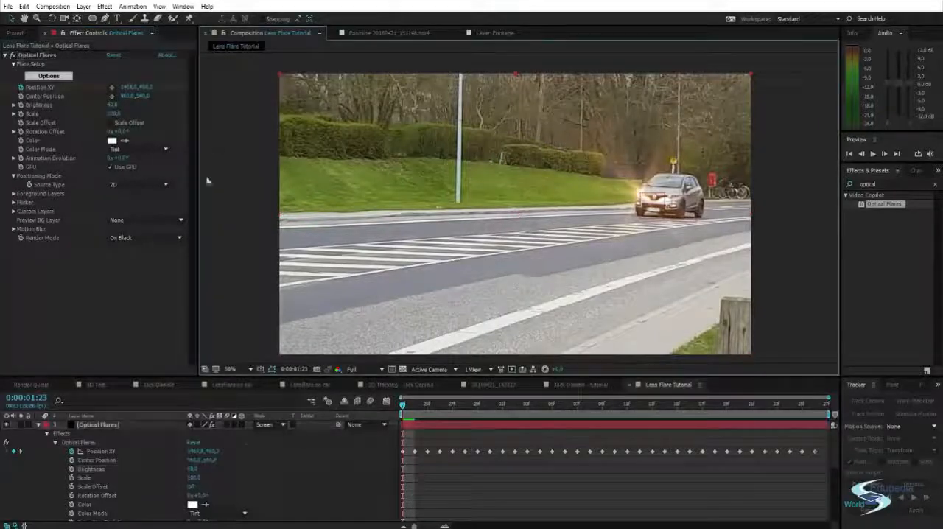
{"action": "left_click", "coordinate": [110, 425]}
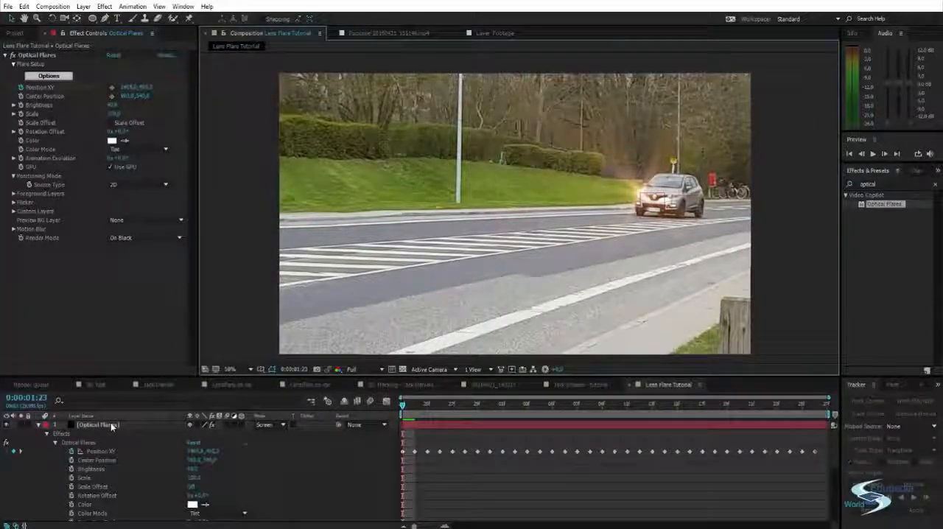
{"action": "left_click", "coordinate": [111, 425]}
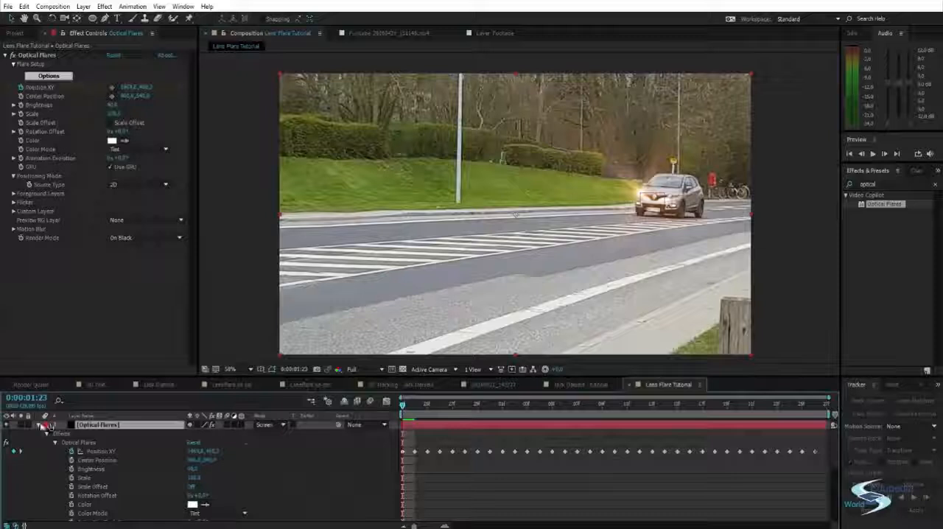
{"action": "left_click", "coordinate": [38, 425]}
{"action": "left_click", "coordinate": [90, 476]}
{"action": "left_click", "coordinate": [103, 426]}
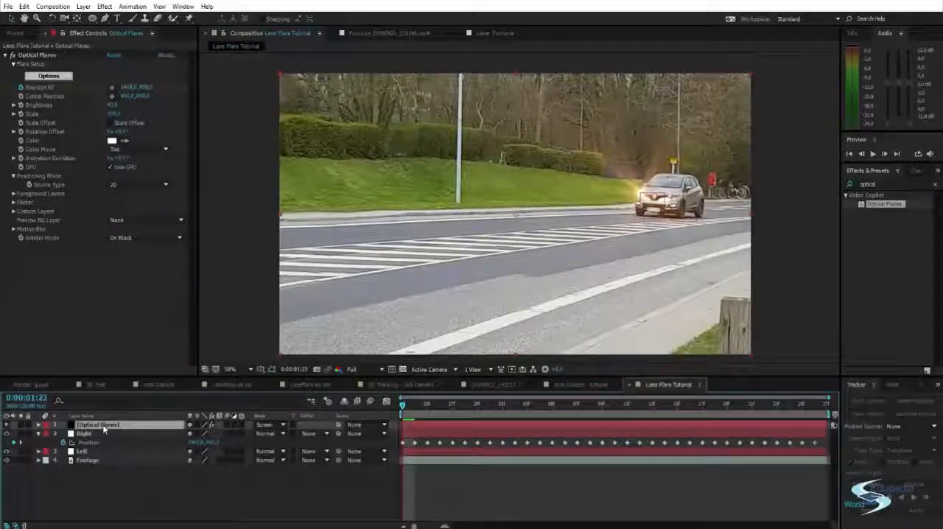
{"action": "key", "text": "ctrl+d"}
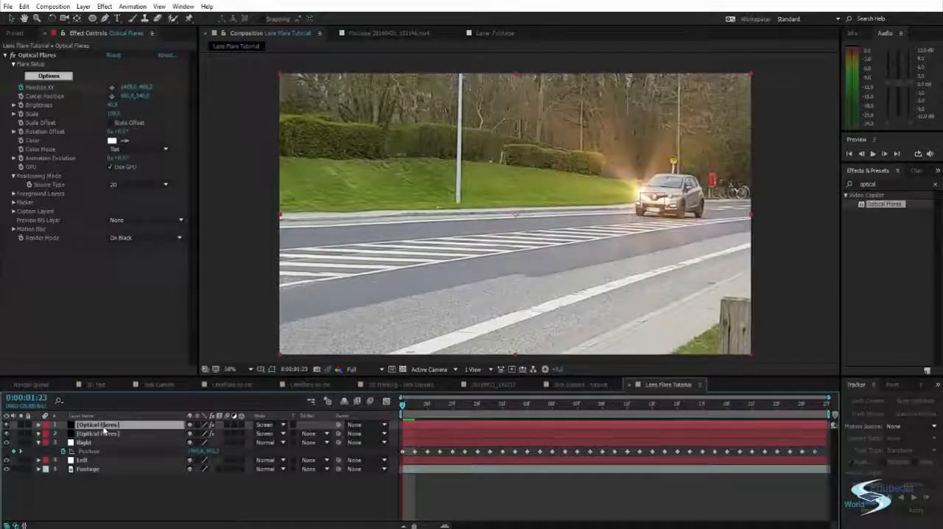
Delete all Position XY keyframes from the upper Optical Flares copy
{"action": "left_click", "coordinate": [102, 434]}
{"action": "left_click", "coordinate": [102, 426]}
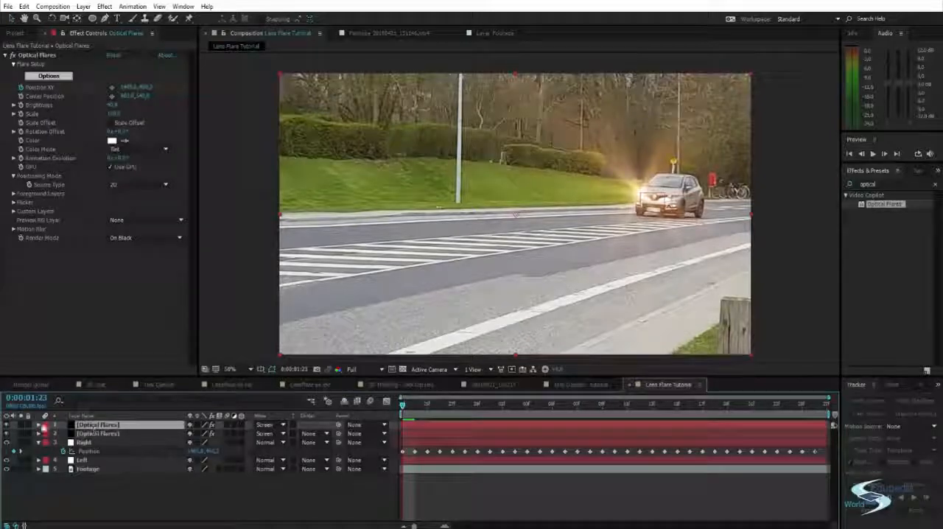
{"action": "left_click", "coordinate": [38, 425]}
{"action": "left_click", "coordinate": [46, 433]}
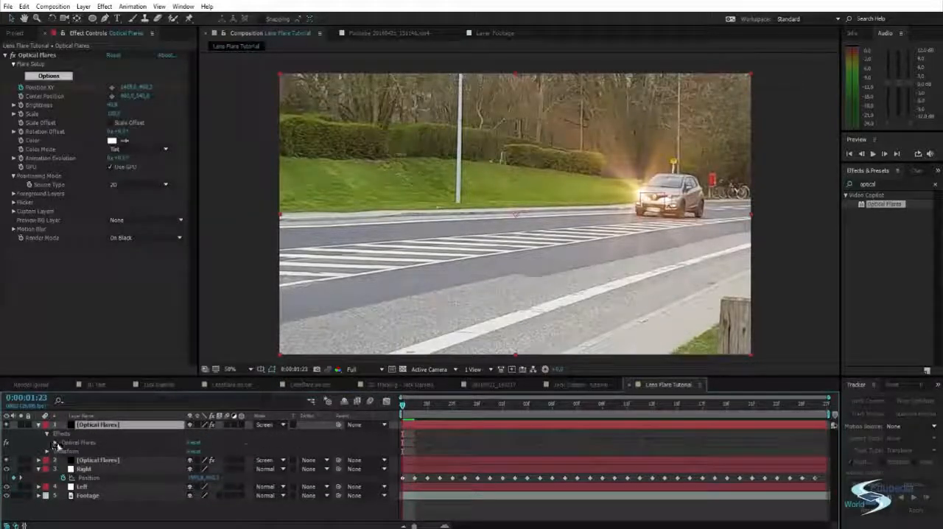
{"action": "left_click", "coordinate": [55, 442]}
{"action": "left_click", "coordinate": [100, 434]}
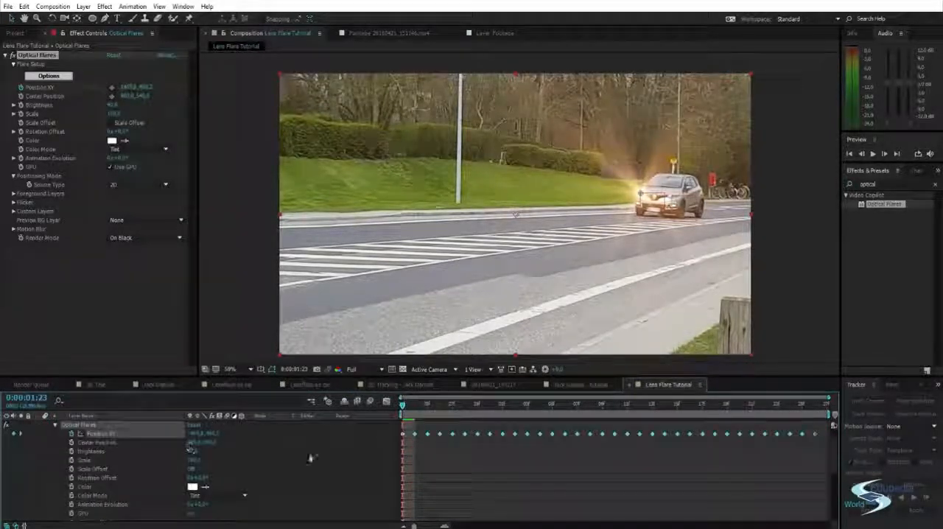
{"action": "left_click", "coordinate": [406, 455]}
{"action": "left_click", "coordinate": [402, 451]}
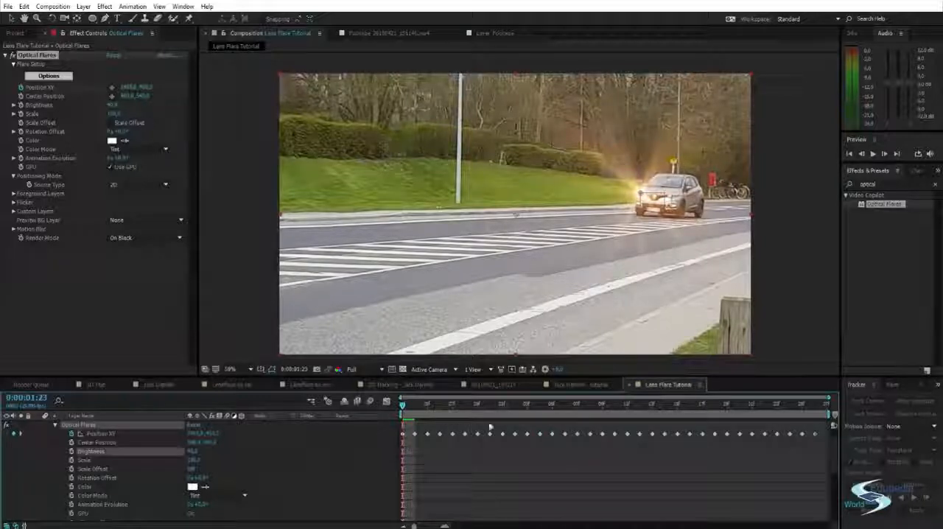
{"action": "left_click_drag", "start_coordinate": [826, 423], "coordinate": [398, 444]}
{"action": "key", "text": "Delete"}
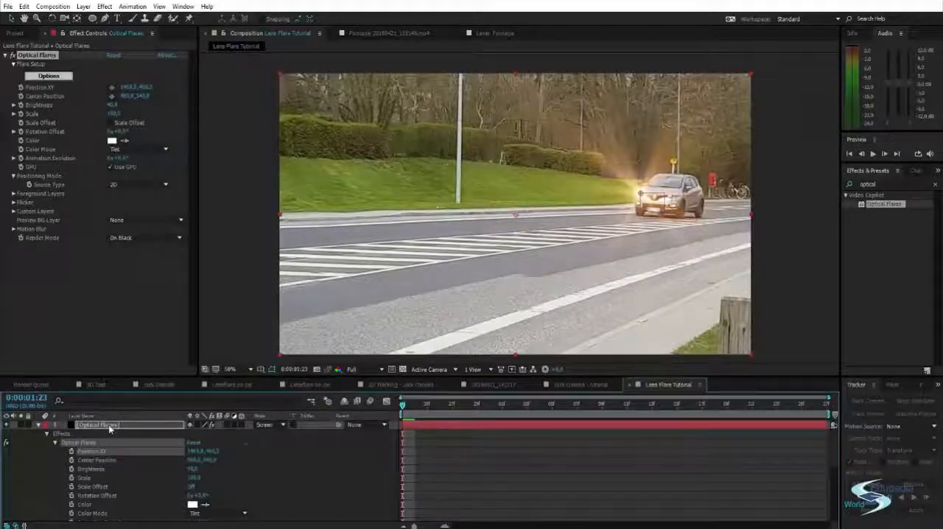
Copy the Left null's Position keyframes onto the upper Optical Flares layer's Position XY, and collapse the expanded layers
{"action": "scroll", "coordinate": [106, 442], "scroll_direction": "down", "scroll_amount": 5}
{"action": "left_click", "coordinate": [87, 509]}
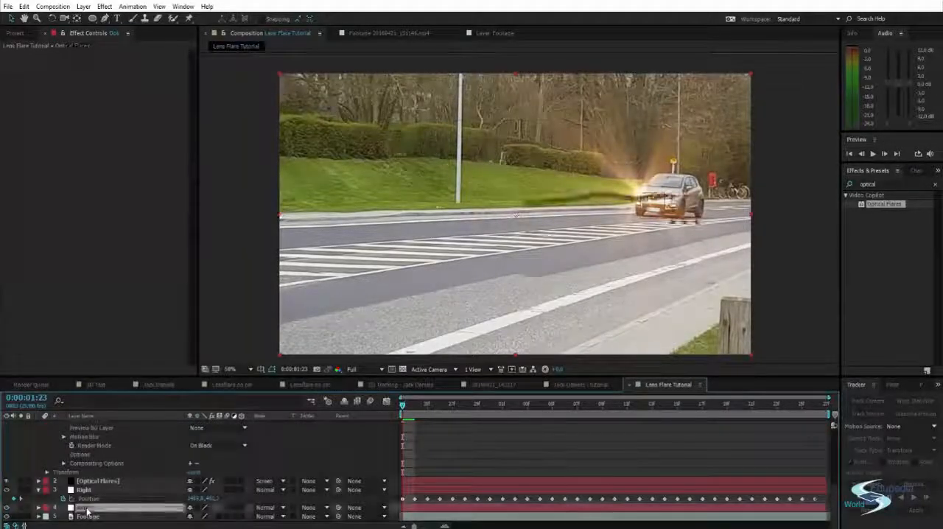
{"action": "key", "text": "p"}
{"action": "left_click", "coordinate": [86, 518]}
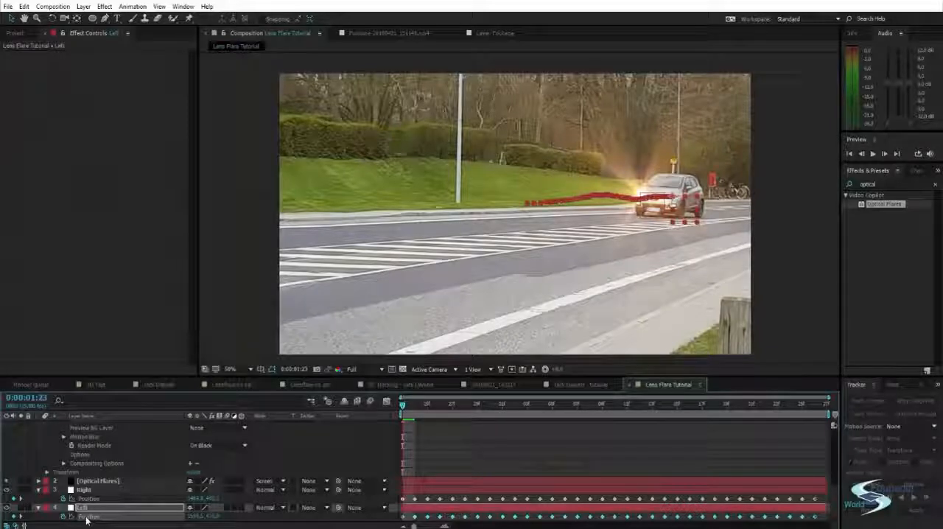
{"action": "scroll", "coordinate": [132, 486], "scroll_direction": "up", "scroll_amount": 5}
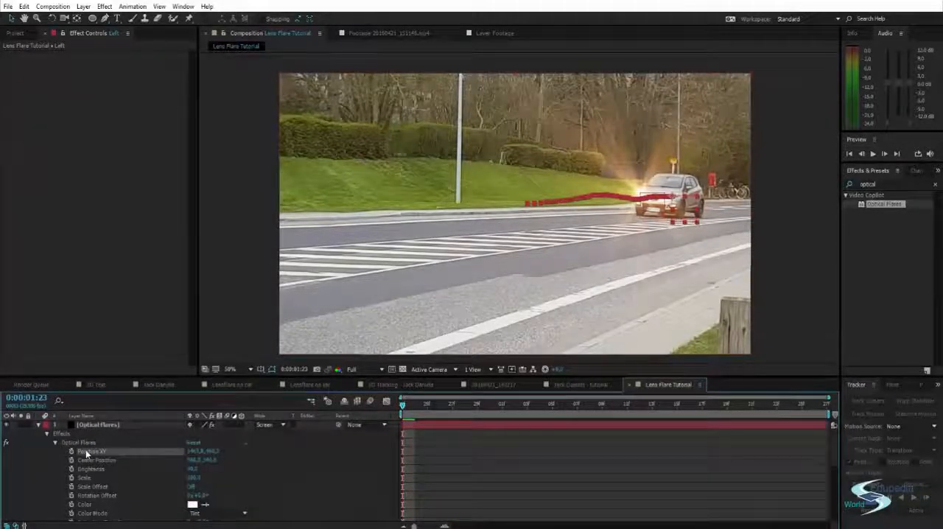
{"action": "left_click", "coordinate": [85, 449]}
{"action": "key", "text": "ctrl+v"}
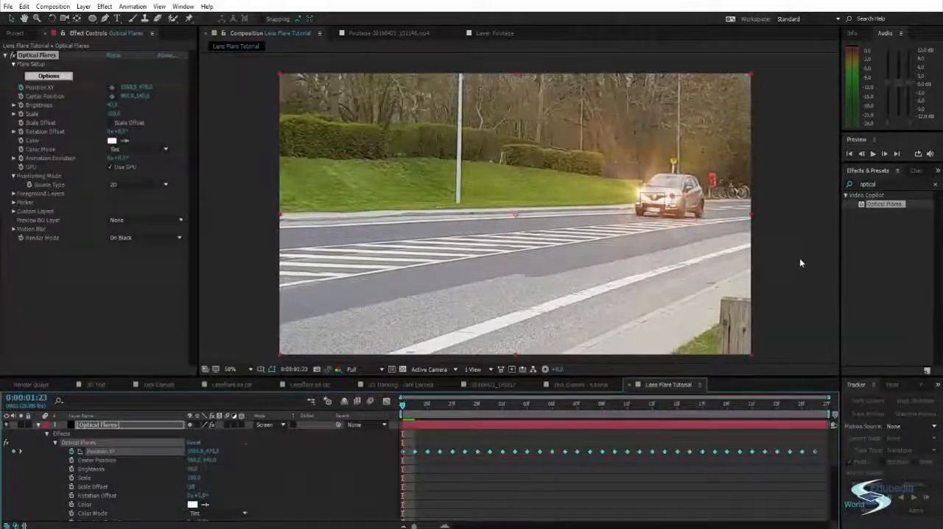
{"action": "left_click", "coordinate": [38, 425]}
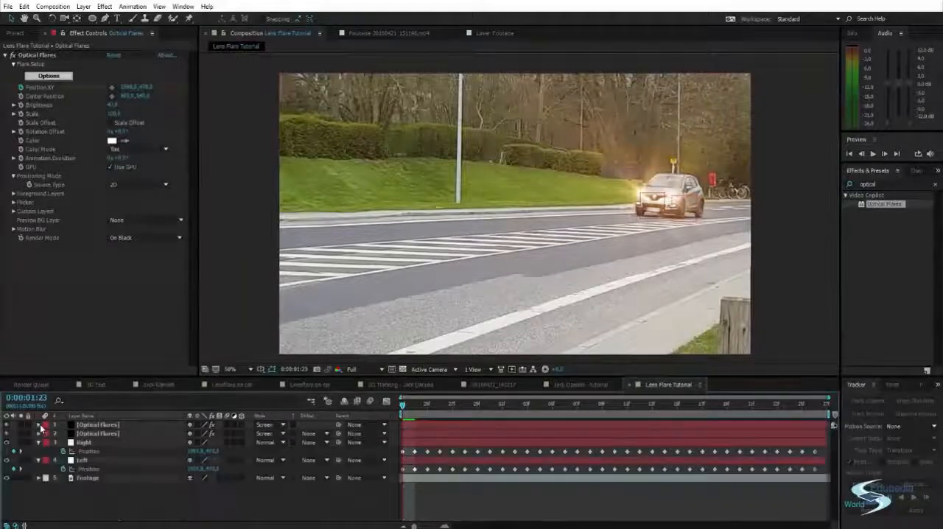
{"action": "left_click", "coordinate": [38, 442]}
{"action": "left_click", "coordinate": [39, 450]}
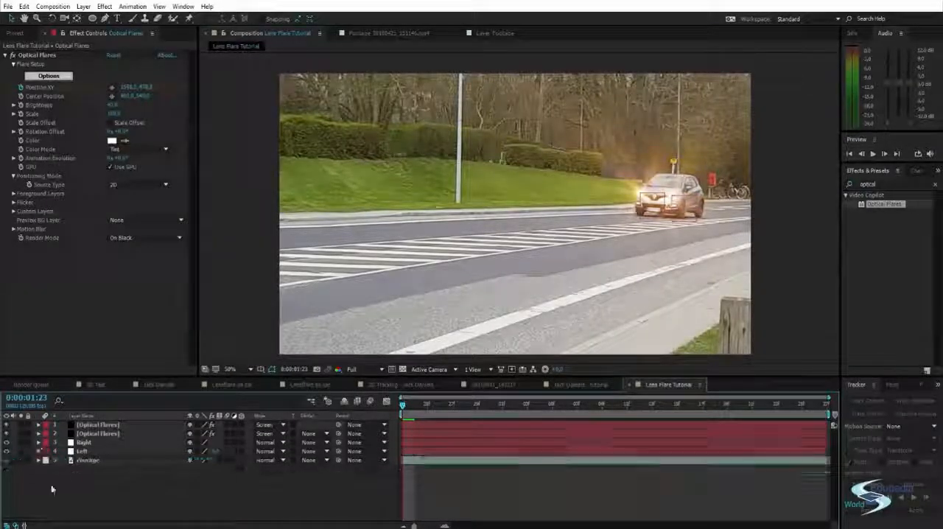
Clear the effects search and preview the composition to check how both flares follow the headlights, stopping at 0:00:02:09
{"action": "left_click", "coordinate": [936, 185]}
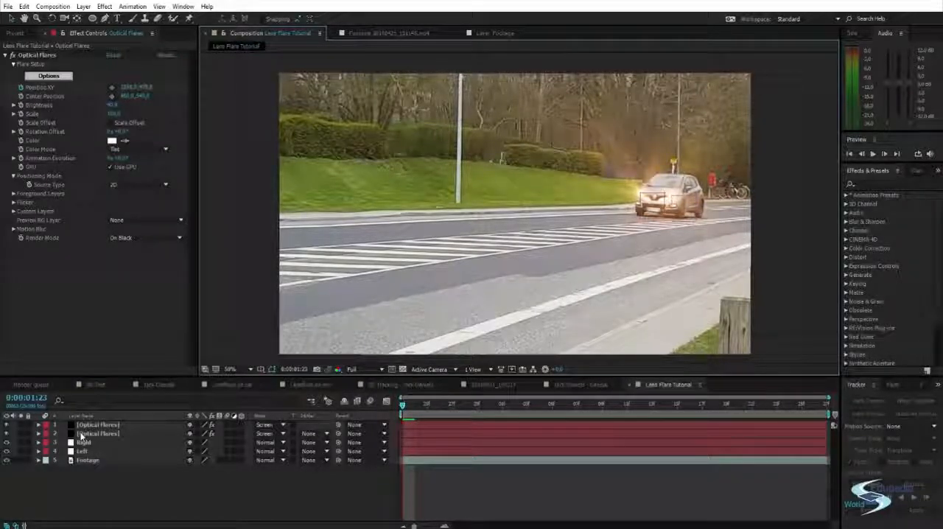
{"action": "key", "text": "space"}
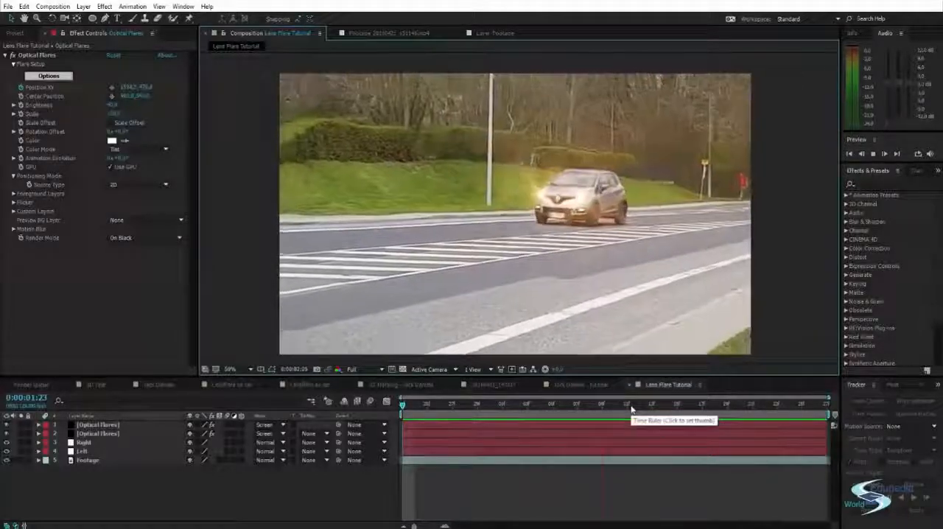
{"action": "left_click_drag", "start_coordinate": [631, 407], "coordinate": [602, 405]}
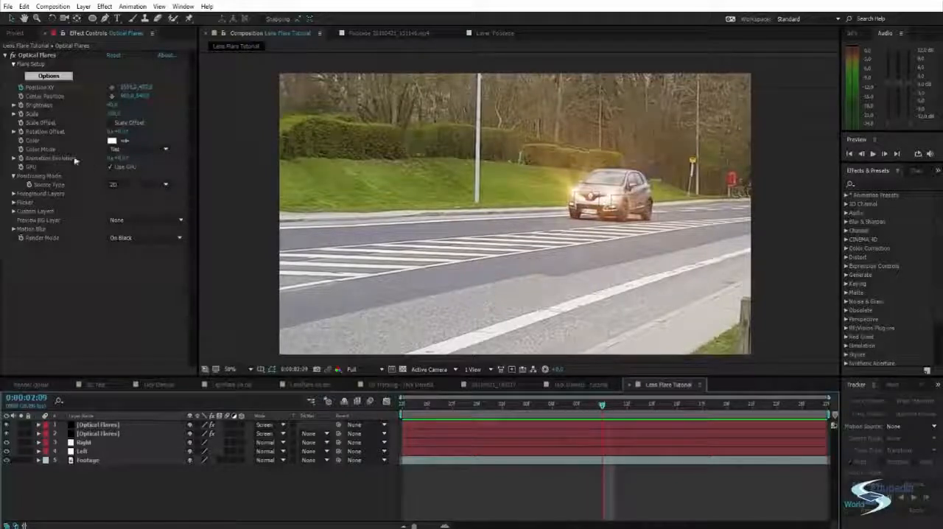
At 0:00:01:23, try increasing Animation Evolution on the upper Optical Flares layer and undo the change
{"action": "left_click_drag", "start_coordinate": [452, 404], "coordinate": [388, 401]}
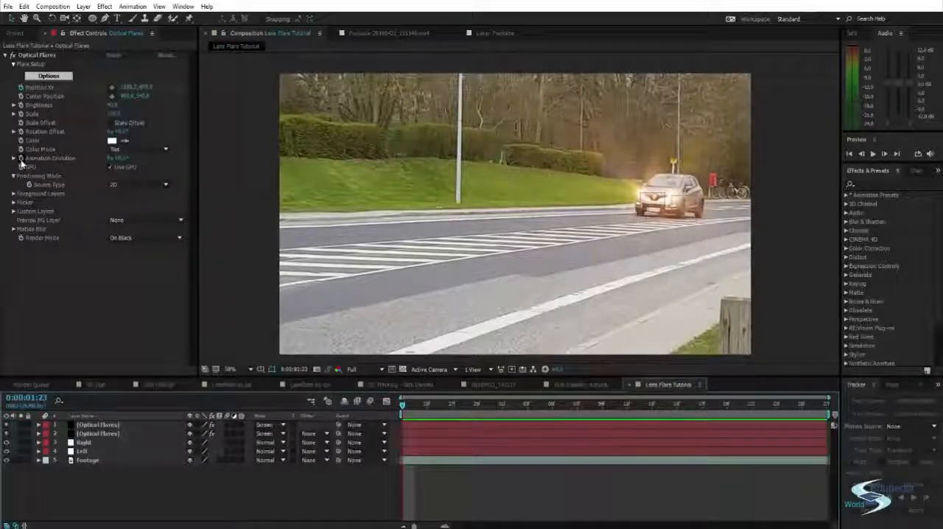
{"action": "left_click", "coordinate": [128, 307]}
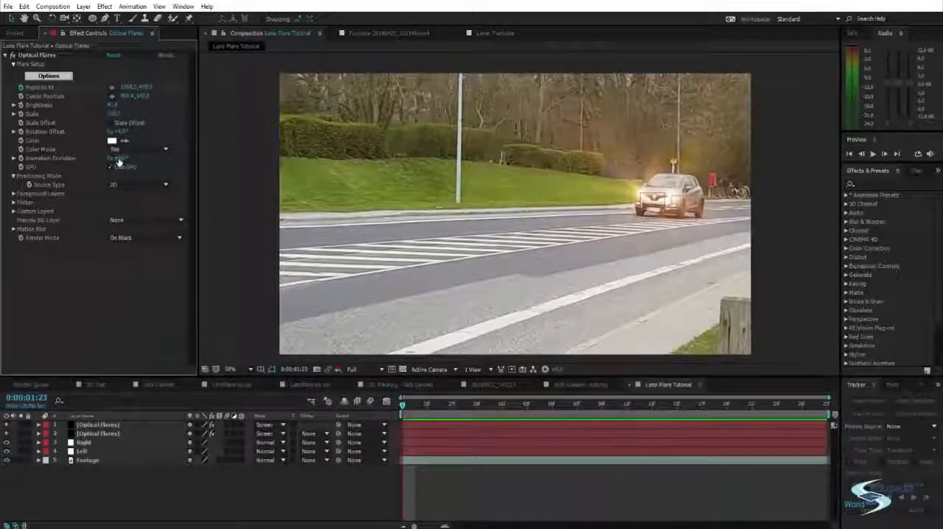
{"action": "left_click_drag", "start_coordinate": [118, 158], "coordinate": [213, 159]}
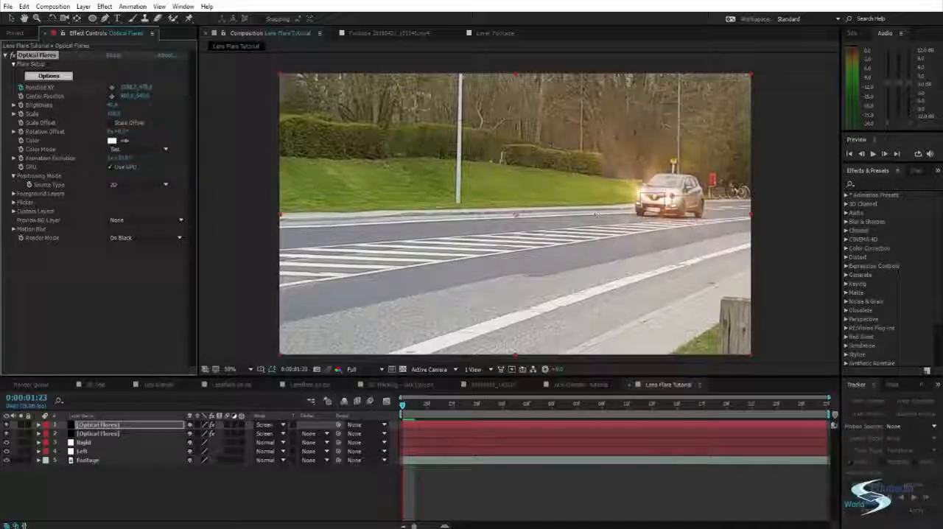
{"action": "key", "text": "ctrl+z"}
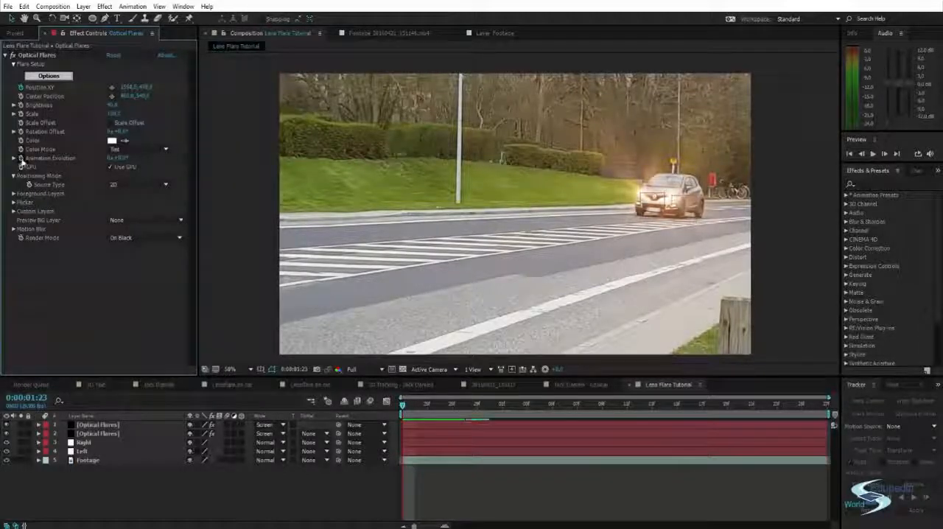
Add the expression time*50 to Animation Evolution on the upper Optical Flares layer and preview the flare's motion
{"action": "left_click", "coordinate": [22, 159], "text": "alt"}
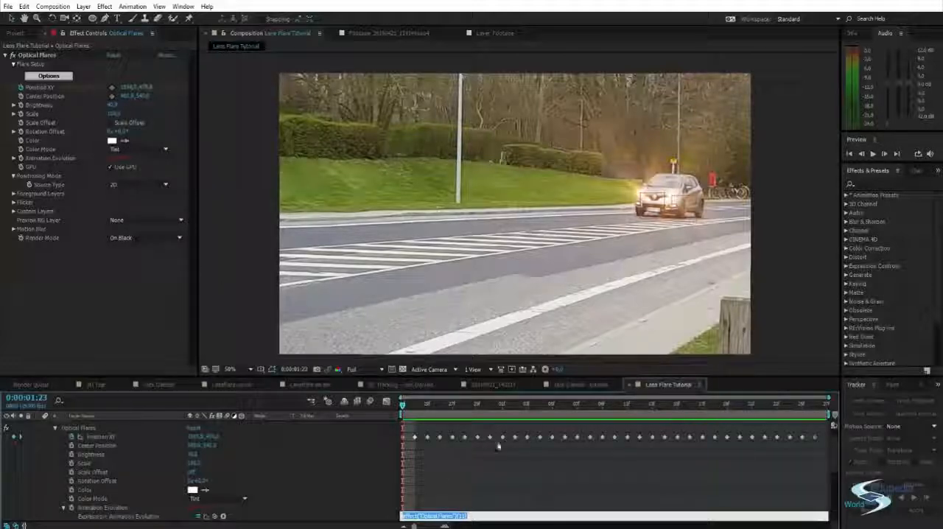
{"action": "type", "text": "time"}
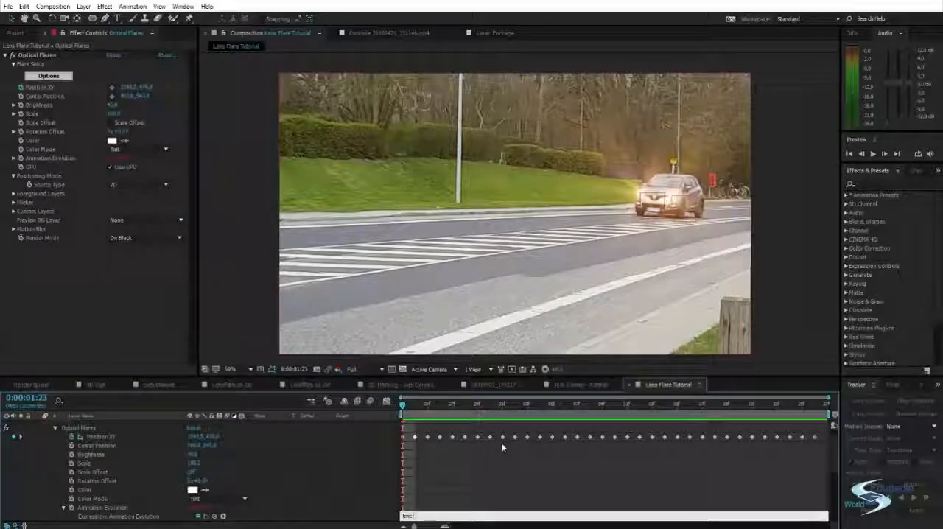
{"action": "type", "text": "*"}
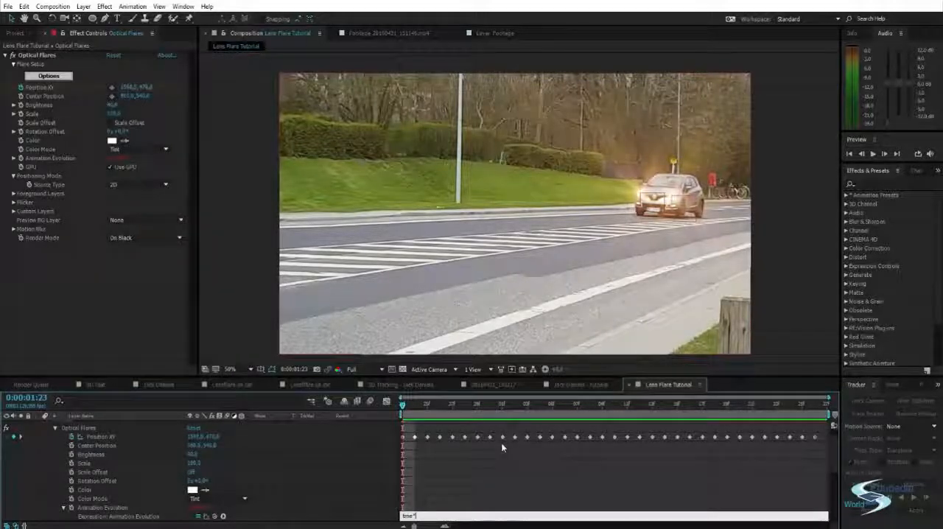
{"action": "type", "text": "50"}
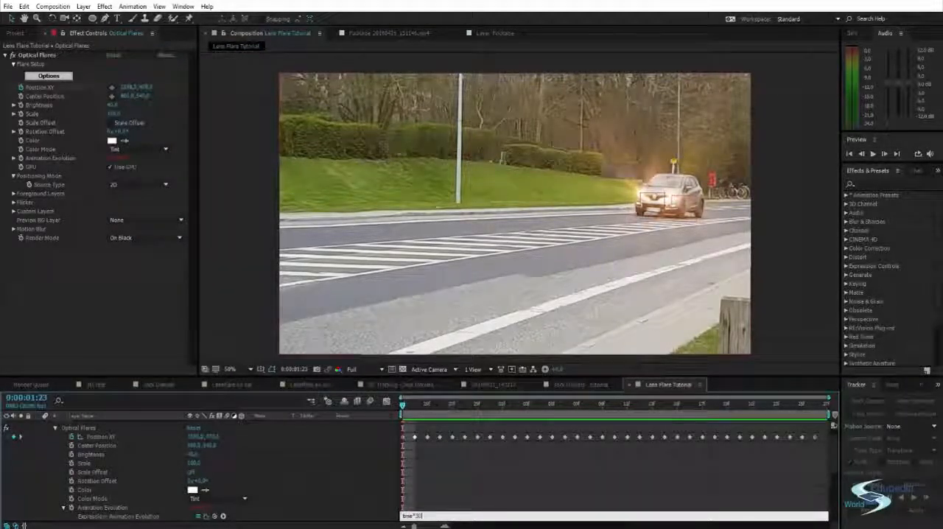
{"action": "left_click", "coordinate": [604, 499]}
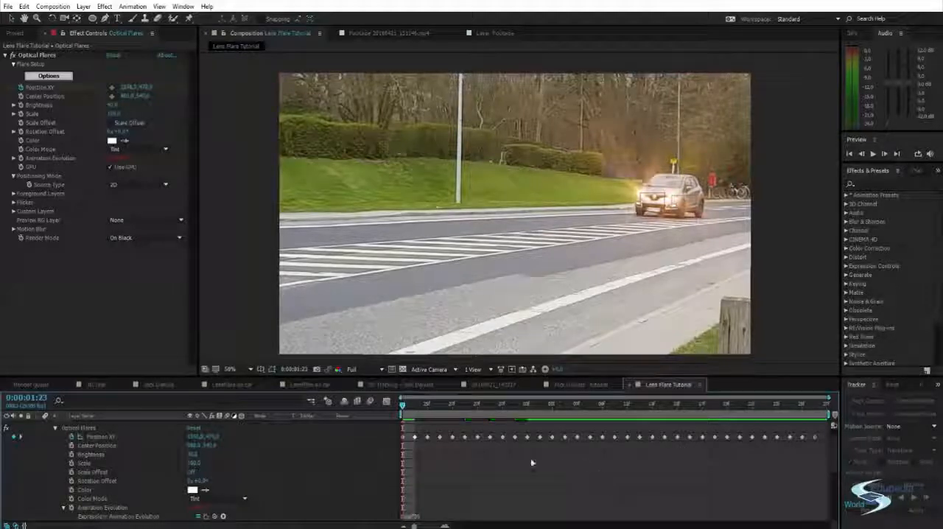
{"action": "scroll", "coordinate": [500, 464], "scroll_direction": "down", "scroll_amount": 2}
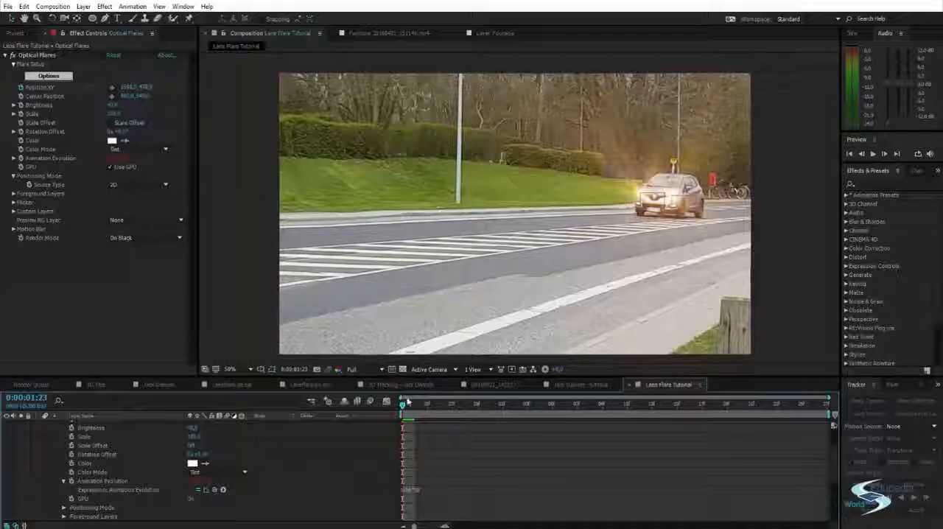
{"action": "left_click_drag", "start_coordinate": [404, 404], "coordinate": [520, 412]}
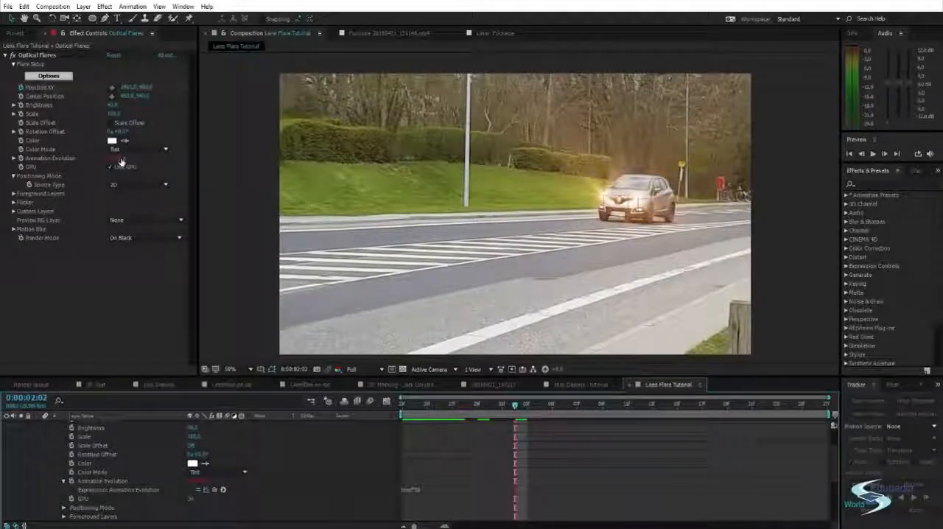
{"action": "key", "text": "space"}
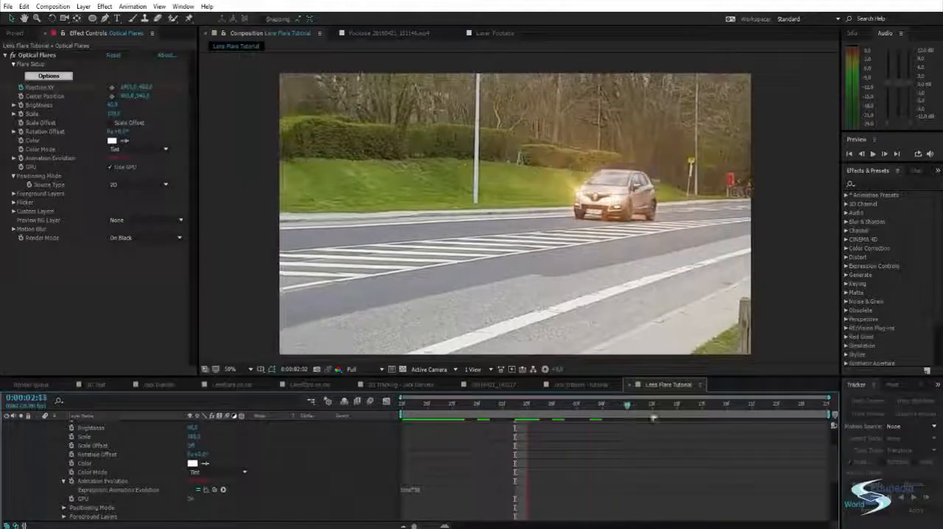
Change the Animation Evolution expression to time*500 and preview the faster flare animation
{"action": "left_click", "coordinate": [417, 489]}
{"action": "left_click", "coordinate": [421, 490]}
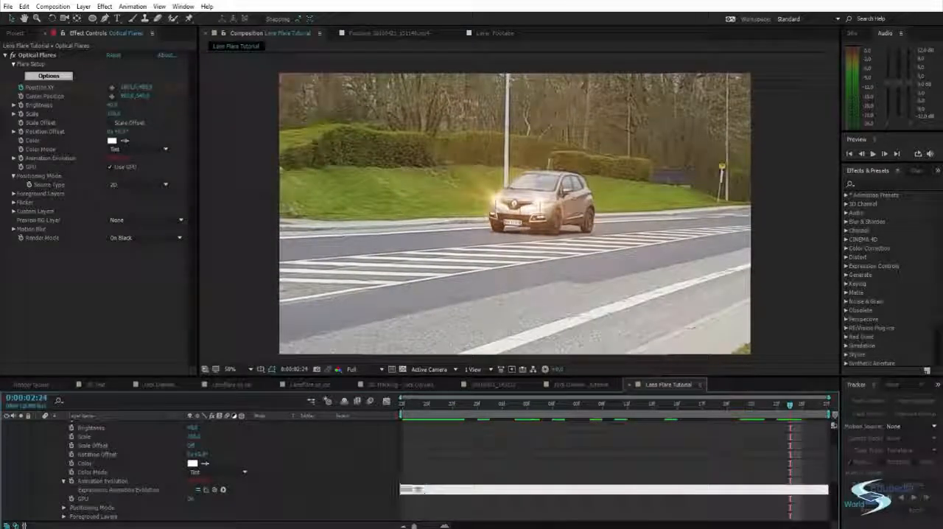
{"action": "left_click", "coordinate": [451, 461]}
{"action": "left_click_drag", "start_coordinate": [479, 405], "coordinate": [719, 410]}
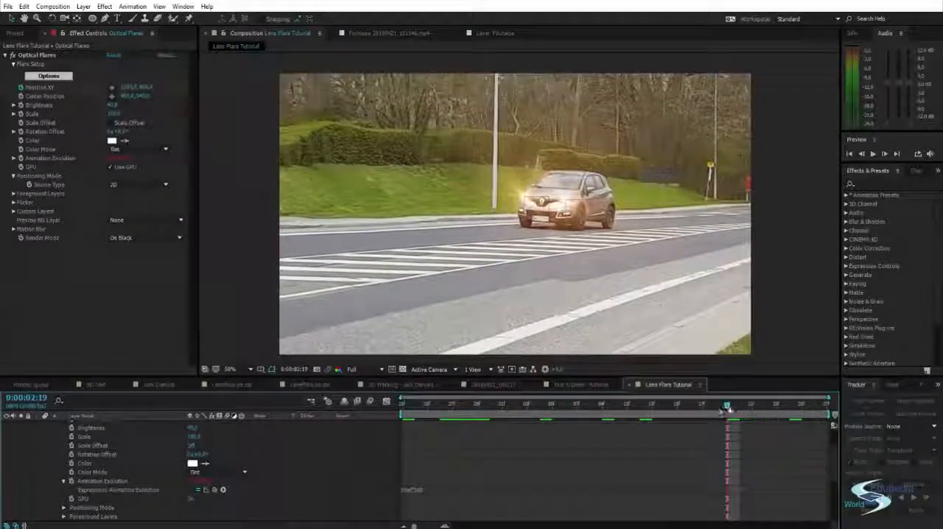
{"action": "left_click_drag", "start_coordinate": [795, 407], "coordinate": [790, 406]}
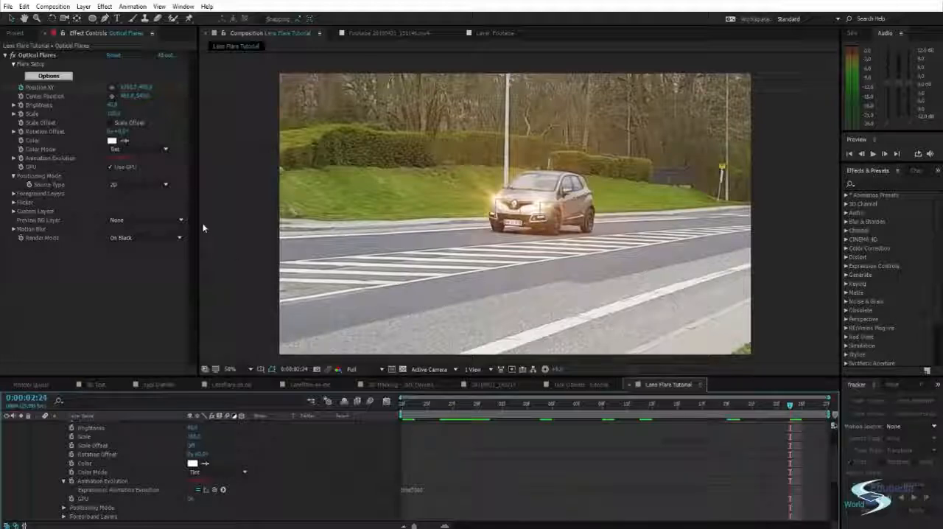
{"action": "key", "text": "space"}
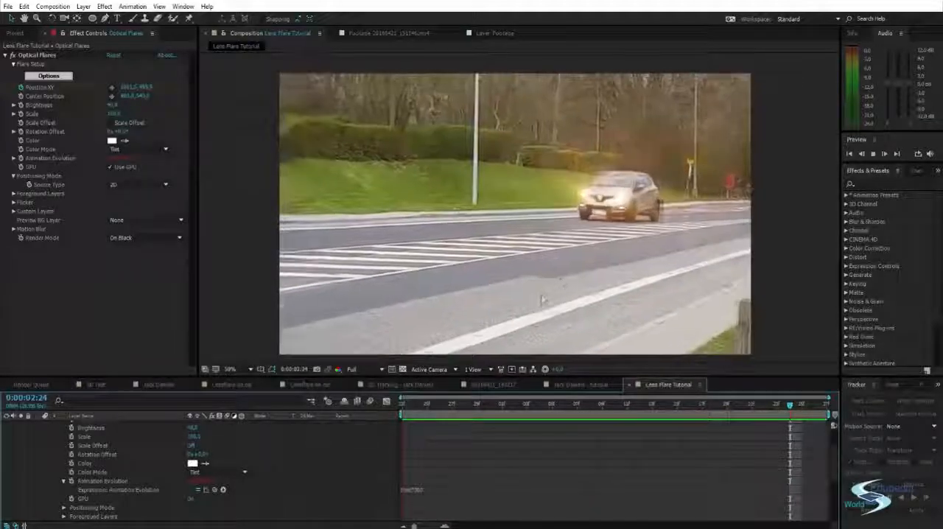
Try the Animation Evolution expression time*900 and check the flare across the composition
{"action": "left_click_drag", "start_coordinate": [574, 409], "coordinate": [590, 419]}
{"action": "left_click", "coordinate": [414, 490]}
{"action": "type", "text": "time*500"}
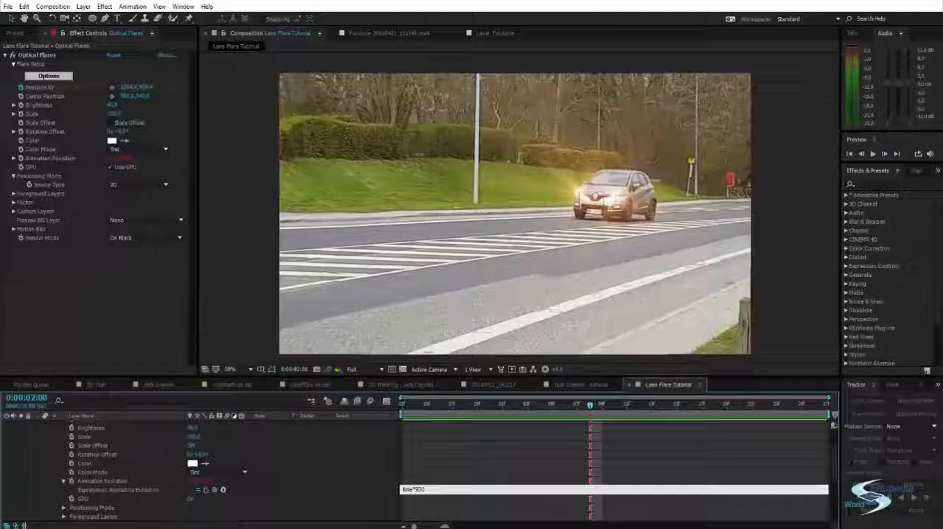
{"action": "left_click", "coordinate": [458, 463]}
{"action": "left_click_drag", "start_coordinate": [592, 407], "coordinate": [817, 412]}
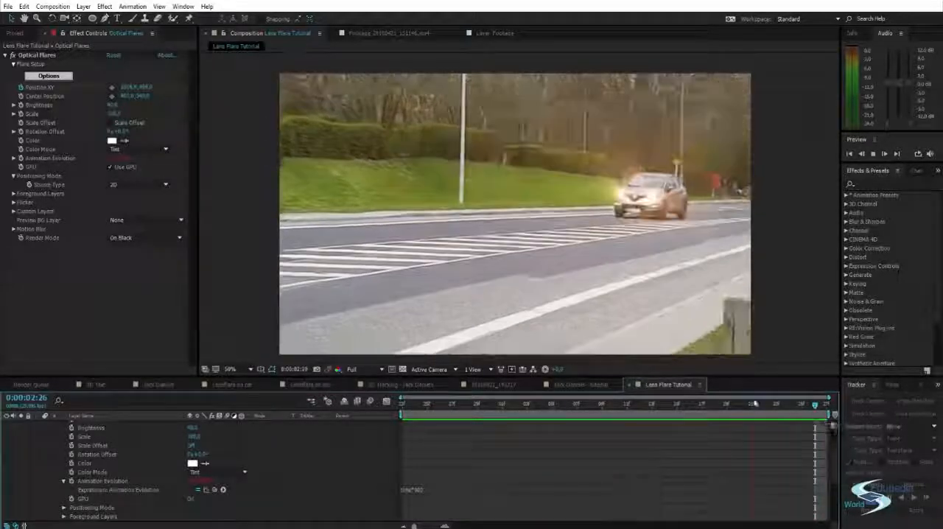
Reduce the Animation Evolution expression to time*90 and preview the flare at several points of the composition
{"action": "left_click", "coordinate": [466, 404]}
{"action": "left_click", "coordinate": [413, 489]}
{"action": "left_click", "coordinate": [451, 489]}
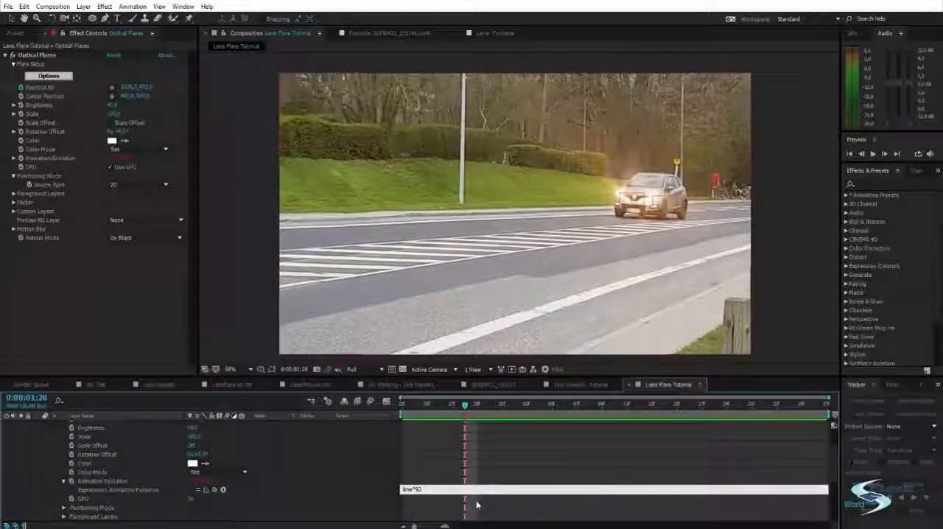
{"action": "left_click", "coordinate": [514, 459]}
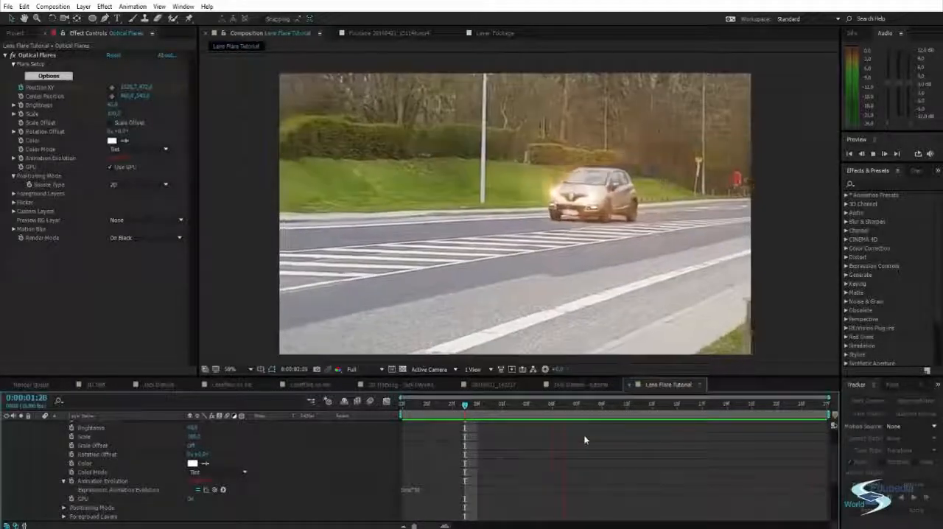
{"action": "left_click", "coordinate": [503, 406]}
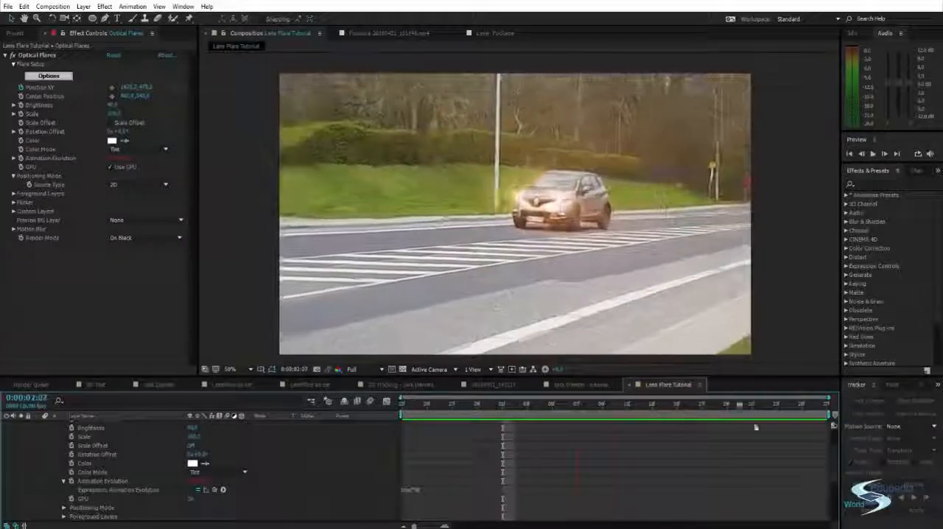
{"action": "left_click", "coordinate": [664, 406]}
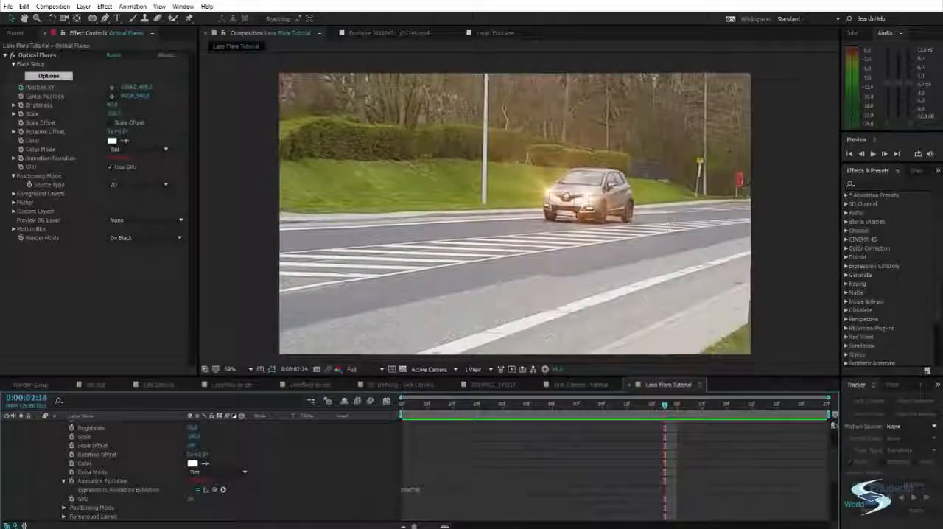
{"action": "left_click_drag", "start_coordinate": [349, 199], "coordinate": [349, 191]}
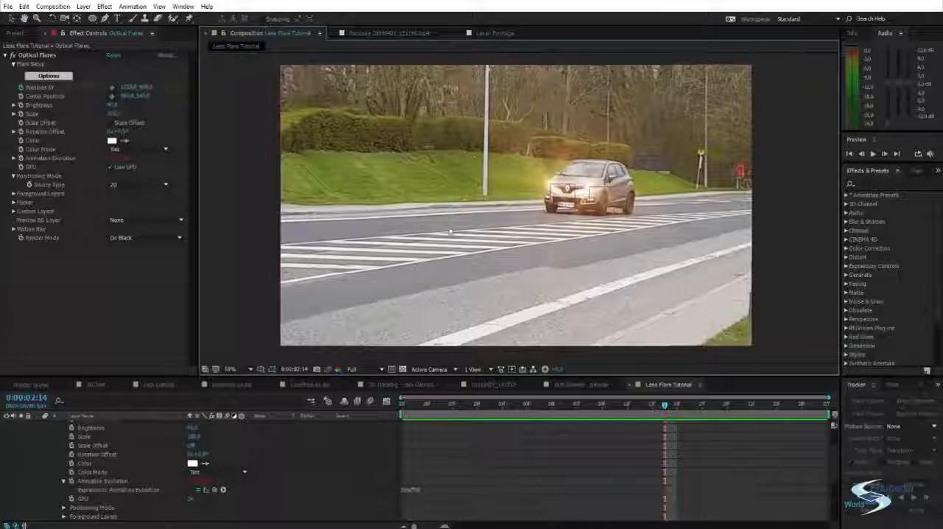
{"action": "key", "text": "space"}
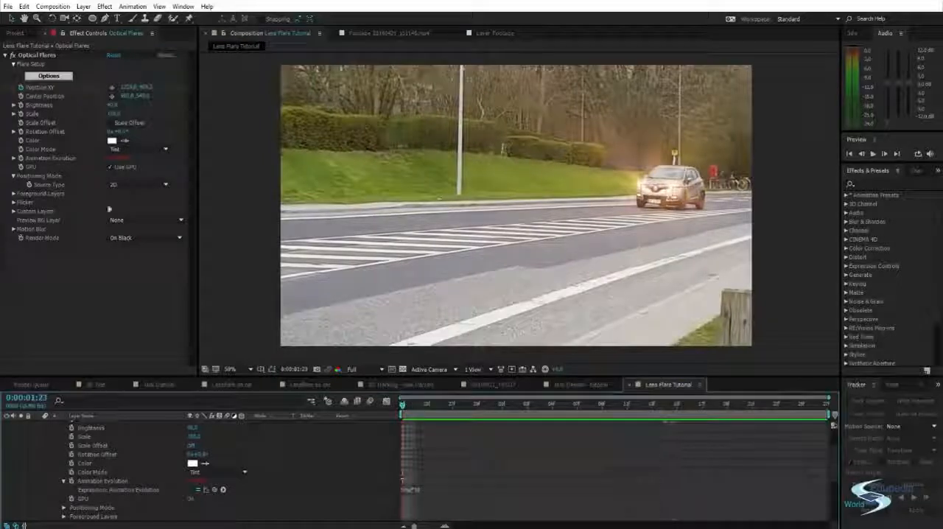
In the flare's Flicker settings, set Speed to 24 and Amount to about 35, and preview the flicker
{"action": "left_click", "coordinate": [13, 202]}
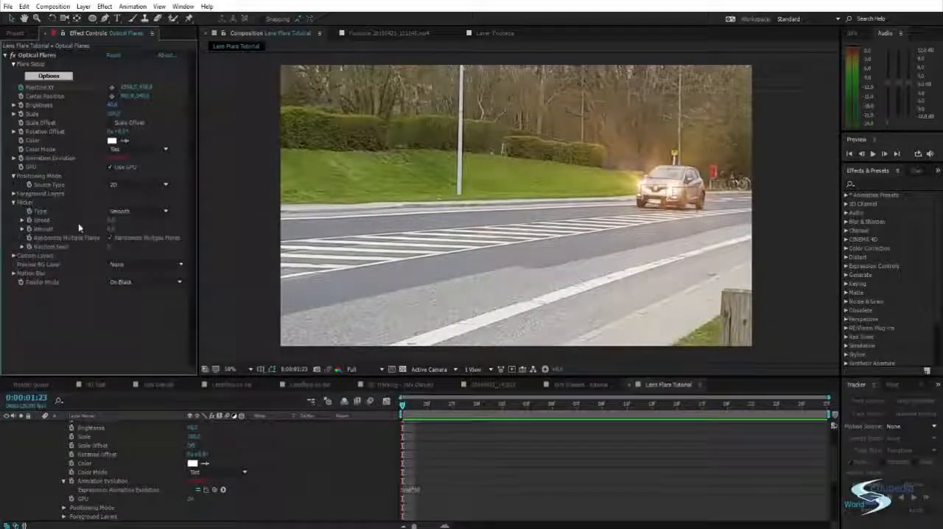
{"action": "left_click", "coordinate": [107, 222]}
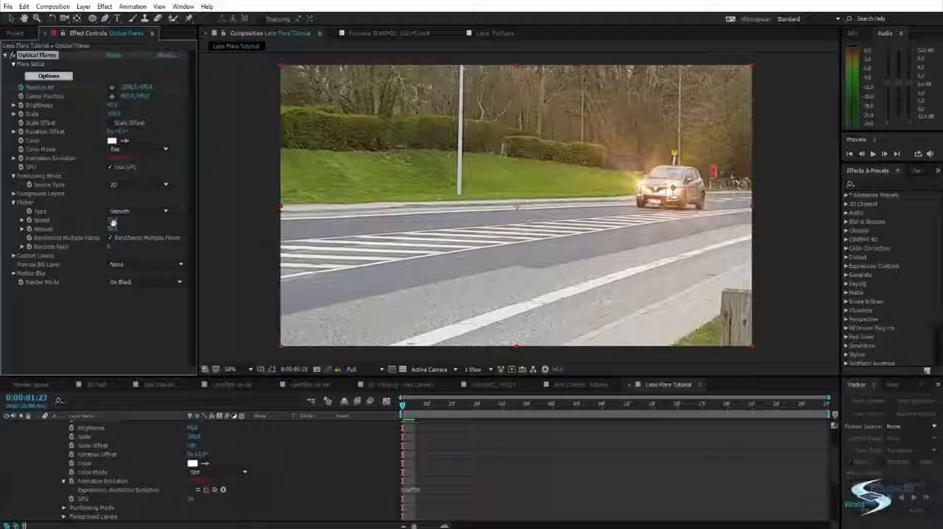
{"action": "key", "text": "Return"}
{"action": "key", "text": "space"}
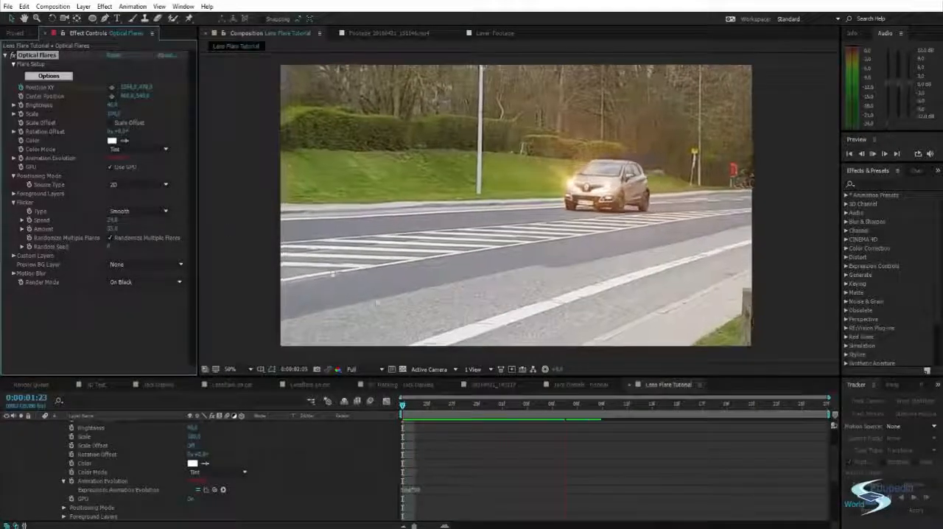
Lower the Flicker Amount to about 17 and preview the result, stopping at 0:00:02:15
{"action": "left_click", "coordinate": [114, 229]}
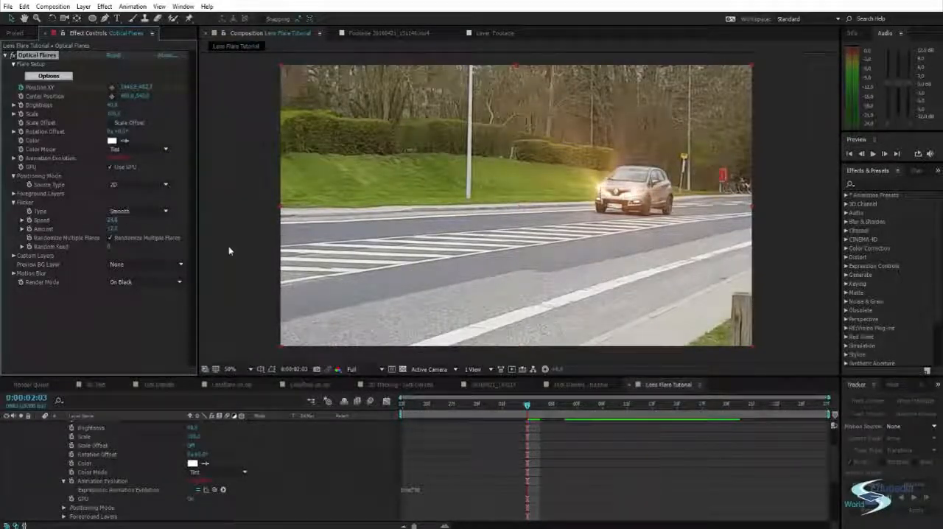
{"action": "key", "text": "space"}
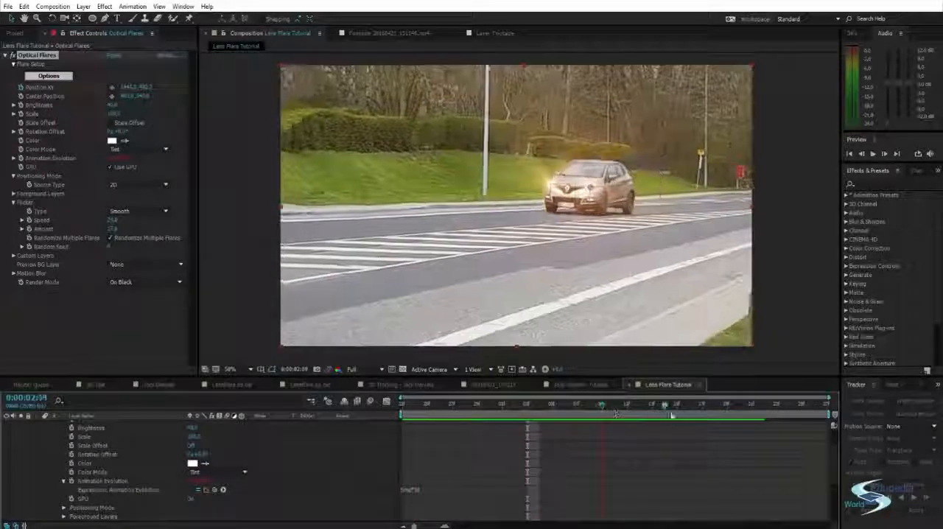
{"action": "key", "text": "space"}
Replace the upper layer's flare with the Air Missile preset from Natural Flares in the Optical Flares options
{"action": "left_click", "coordinate": [48, 76]}
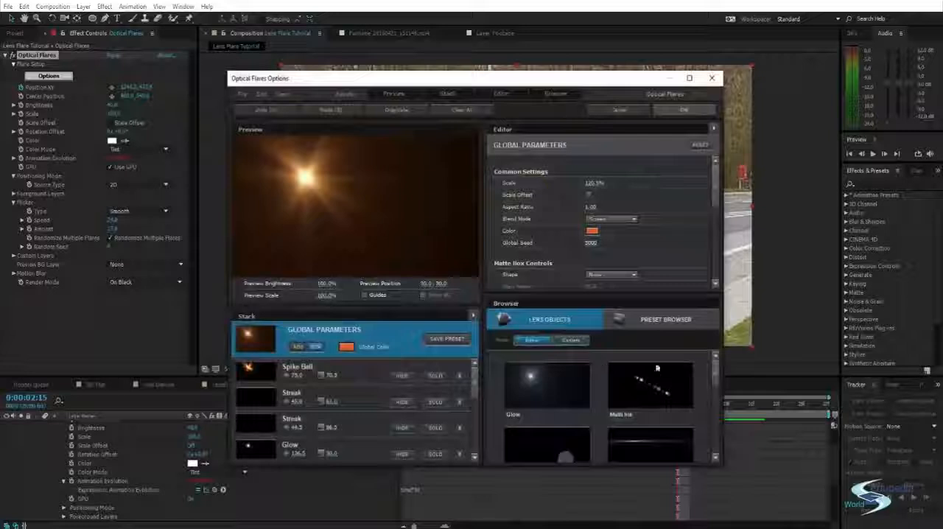
{"action": "left_click", "coordinate": [641, 391]}
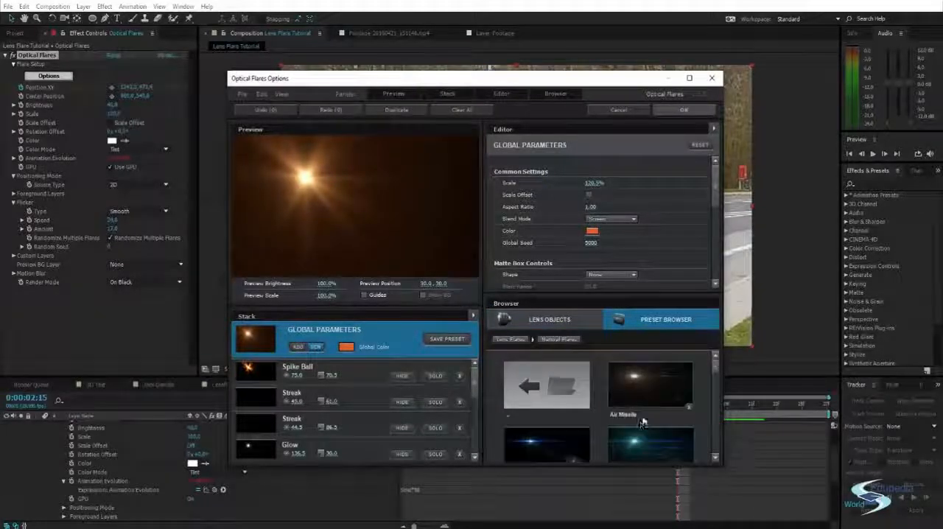
{"action": "left_click", "coordinate": [641, 413]}
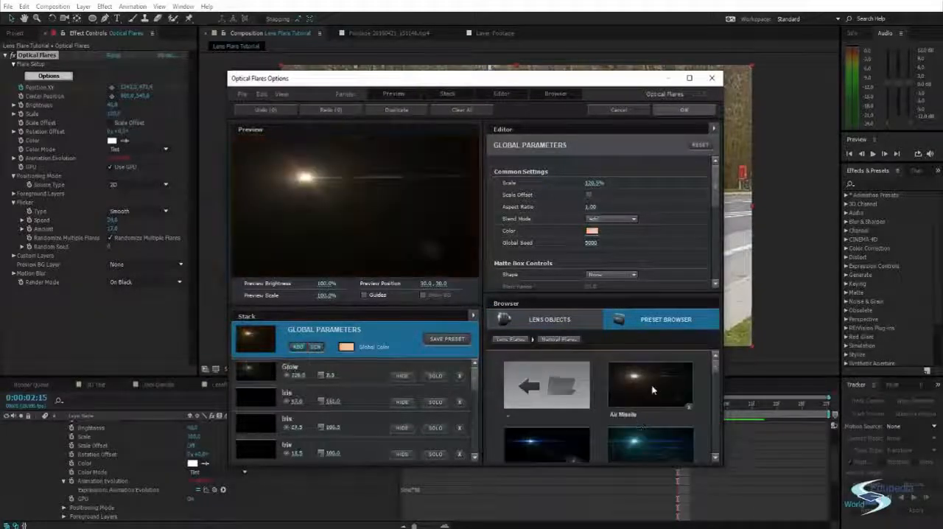
{"action": "left_click", "coordinate": [683, 110]}
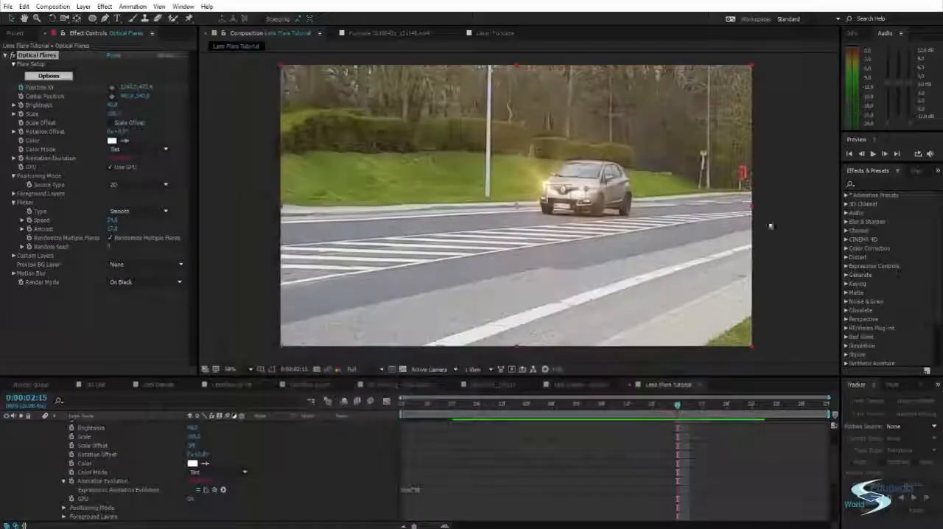
Raise the upper flare's Brightness to about 80 and collapse that Optical Flares layer's properties
{"action": "mouse_move", "coordinate": [113, 105]}
{"action": "left_mouse_down"}
{"action": "mouse_move", "coordinate": [128, 104]}
{"action": "mouse_move", "coordinate": [114, 105]}
{"action": "left_mouse_up"}
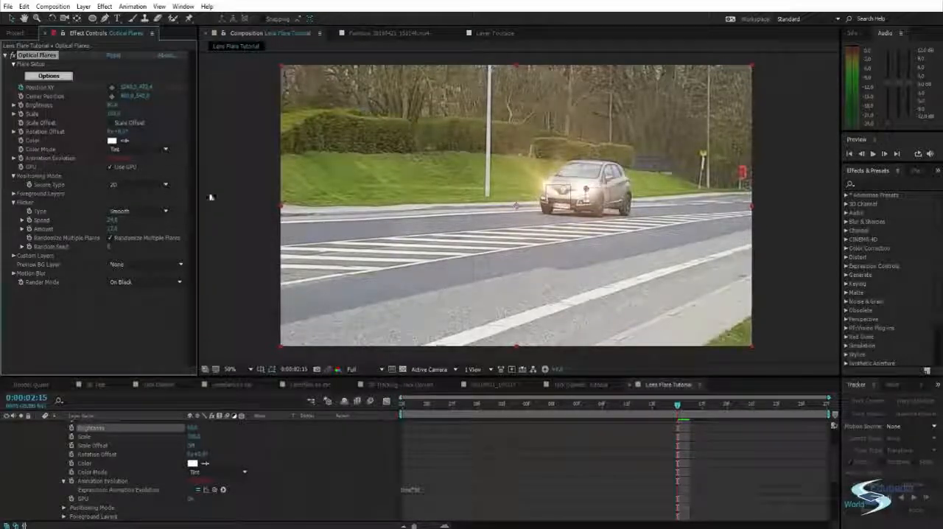
{"action": "left_click", "coordinate": [206, 243]}
{"action": "scroll", "coordinate": [111, 456], "scroll_direction": "up", "scroll_amount": 3}
{"action": "left_click", "coordinate": [38, 426]}
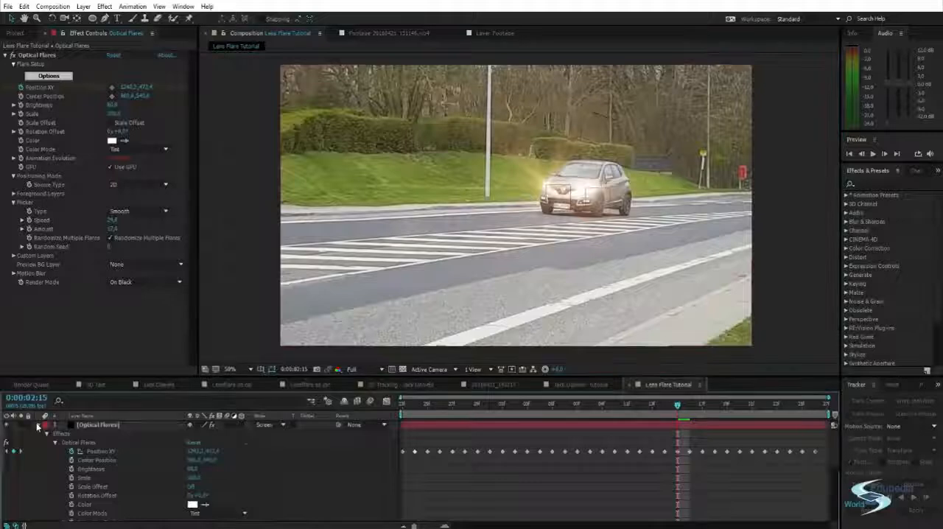
Replace the lower Optical Flares layer's flare with the Air Missile preset from Natural Flares in the Optical Flares options
{"action": "left_click", "coordinate": [81, 434]}
{"action": "left_click", "coordinate": [50, 76]}
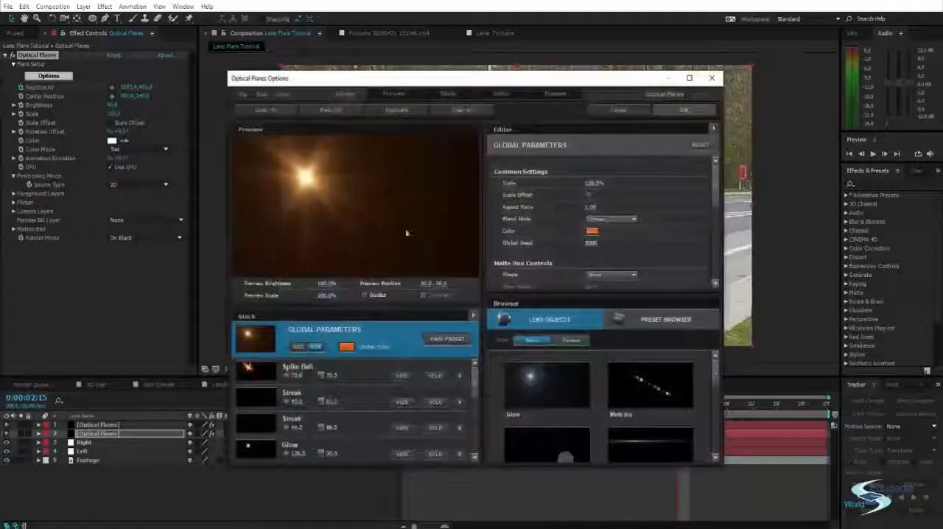
{"action": "left_click", "coordinate": [669, 320]}
{"action": "left_click", "coordinate": [663, 448]}
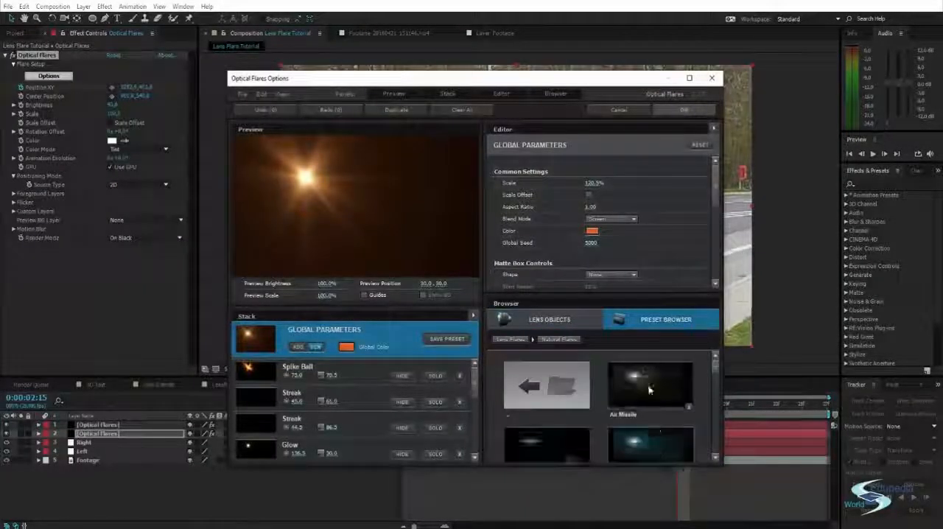
{"action": "left_click", "coordinate": [648, 387]}
{"action": "left_click", "coordinate": [683, 109]}
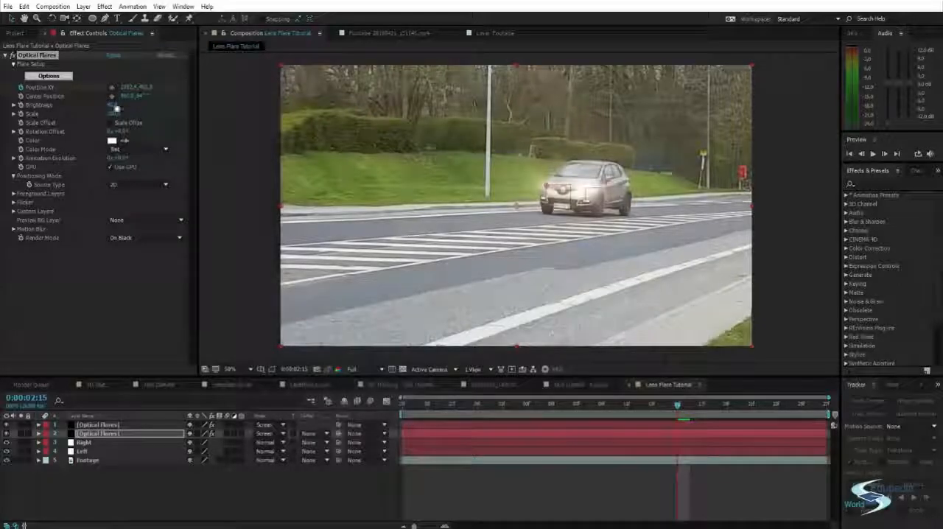
Raise the lower flare's Brightness to about 100, preview the animation, and scrub through the footage to around 0:00:02:23
{"action": "mouse_move", "coordinate": [115, 105]}
{"action": "left_mouse_down"}
{"action": "mouse_move", "coordinate": [125, 103]}
{"action": "mouse_move", "coordinate": [115, 104]}
{"action": "left_mouse_up"}
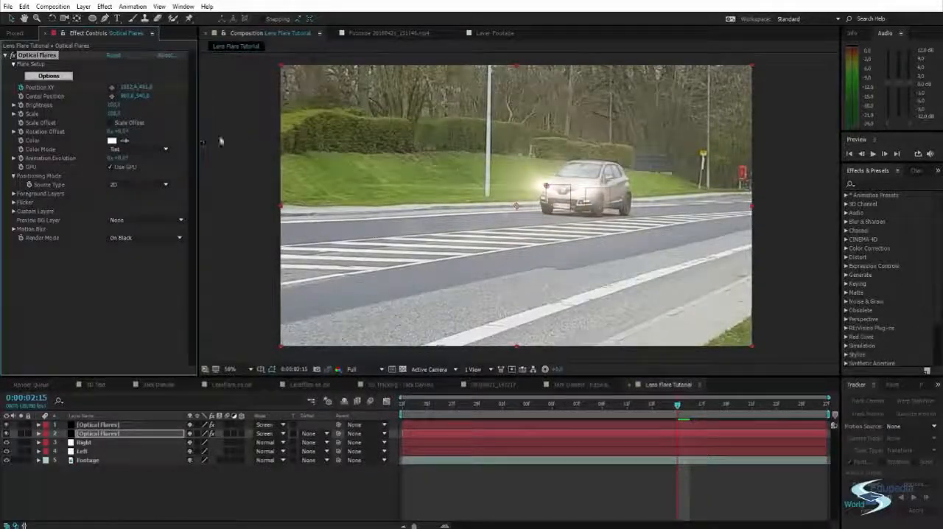
{"action": "left_click", "coordinate": [244, 142]}
{"action": "key", "text": "space"}
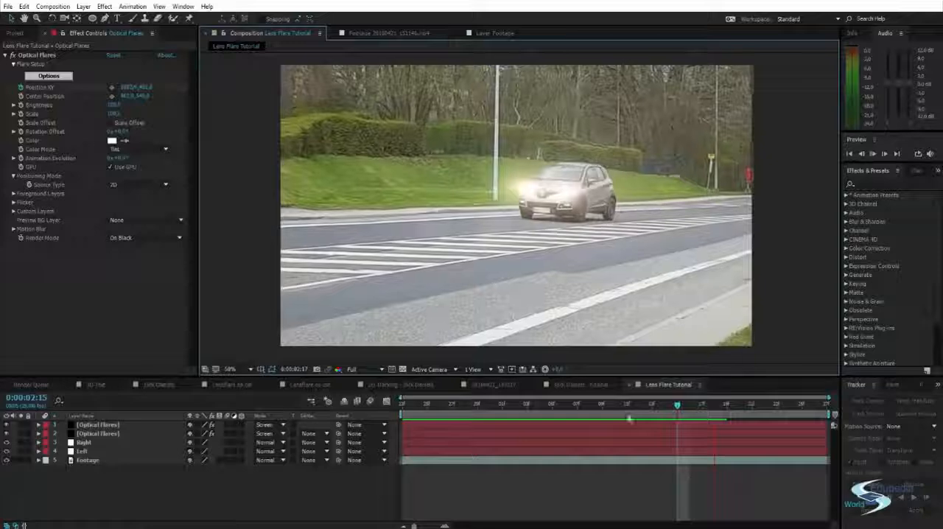
{"action": "left_click", "coordinate": [672, 405]}
{"action": "left_click", "coordinate": [801, 405]}
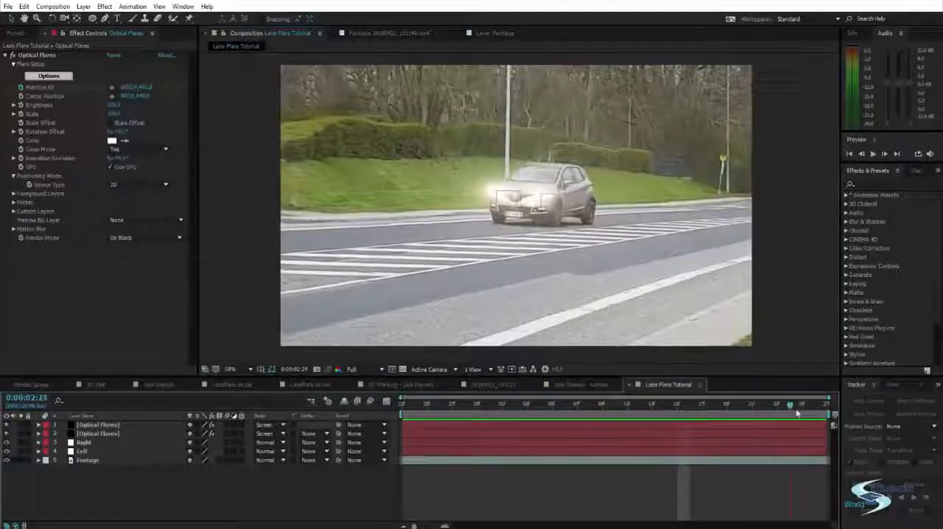